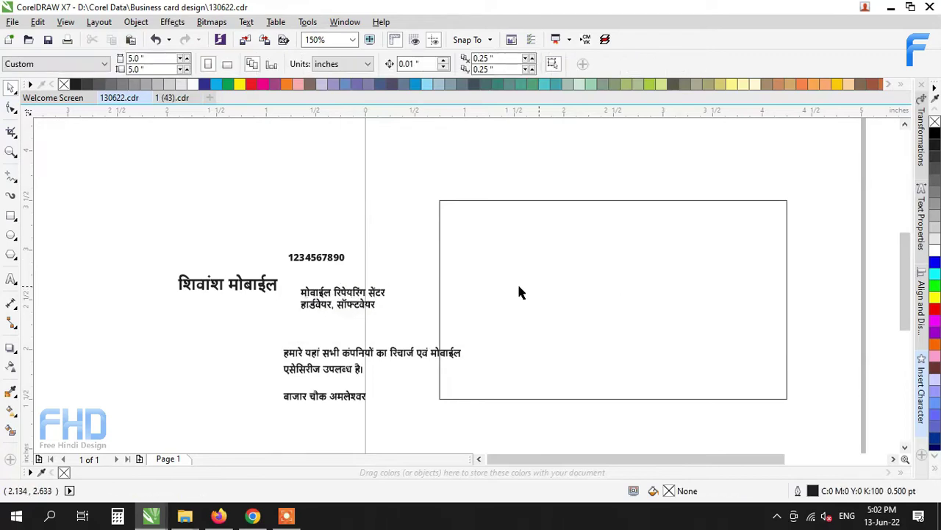
Step: Paste the blue wave artwork and place it beside the page, to the right of the card rectangle
key("F3")
key("ctrl+v")
left_click_drag(288, 218, 665, 204)
scroll(655, 251, "down", 1)
scroll(696, 356, "up", 1)
Step: Move the artwork's lower wave objects out below the card rectangle and rotate them 90 degrees
left_click_drag(784, 248, 519, 367)
left_click_drag(697, 315, 442, 265)
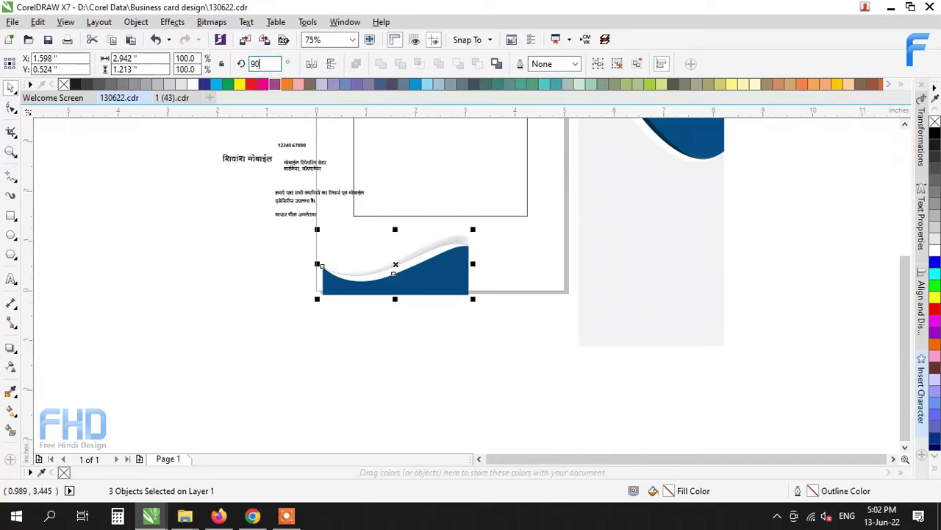
key("Return")
scroll(578, 361, "down", 1)
scroll(494, 230, "up", 1)
Step: Group the rotated wave objects and align the group to the top-right corner of the card rectangle
left_click(597, 64)
left_click(571, 256, "shift")
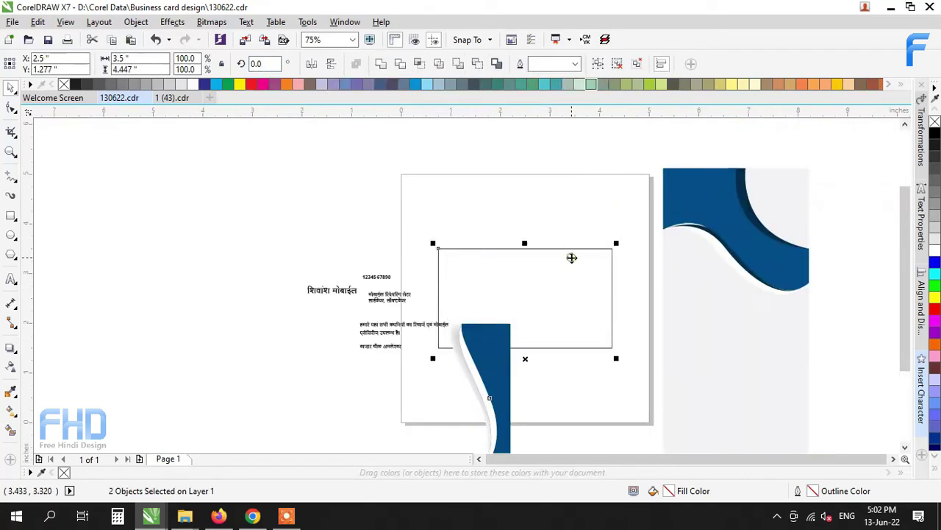
key("t")
key("r")
Step: Set the wave group's height to 2 inches in proportion and align it again to the card's top-right corner
left_click(587, 294)
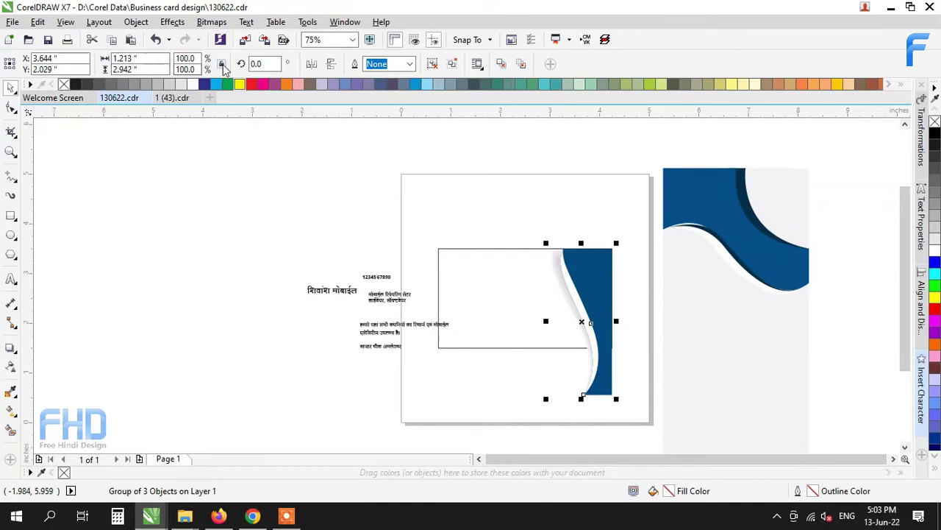
left_click_drag(140, 70, 77, 70)
type("2")
key("Return")
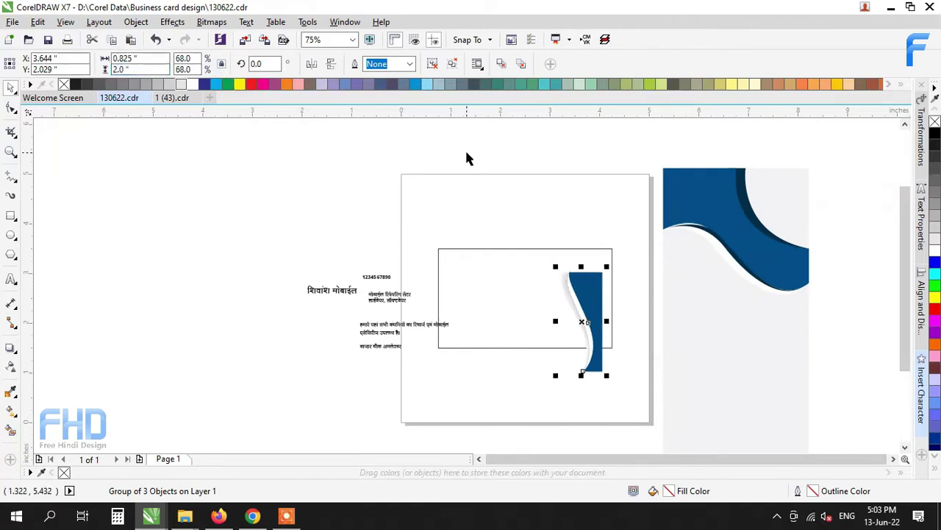
left_click(480, 287, "shift")
key("t")
key("r")
Step: Group the remaining upper wave objects, rotate the group 90 degrees and set its height to 2 inches
left_click(718, 308)
left_click_drag(847, 142, 649, 315)
left_click(598, 64)
left_click_drag(237, 66, 35, 70)
type("90")
key("Return")
type("2")
key("Return")
Step: Align the second wave group to the left edge and vertical centre of the card rectangle
left_click(526, 276, "shift")
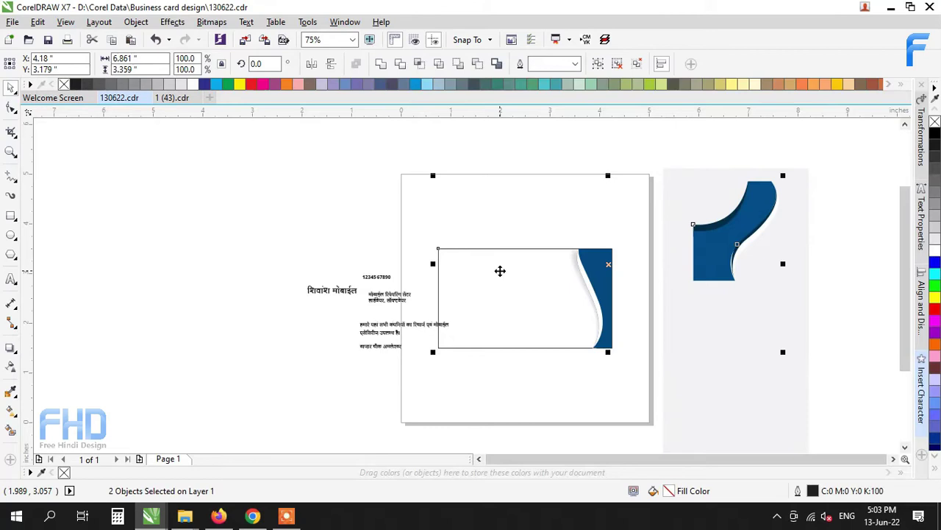
key("e")
key("l")
Step: Move all the Hindi text lines and the phone number farther left, clear of the card
left_click(547, 374)
scroll(444, 317, "up", 1)
scroll(504, 324, "down", 1)
left_click_drag(302, 233, 505, 374)
left_click_drag(436, 311, 335, 285)
Step: Mirror the card rectangle and both wave groups vertically
left_click_drag(673, 381, 424, 121)
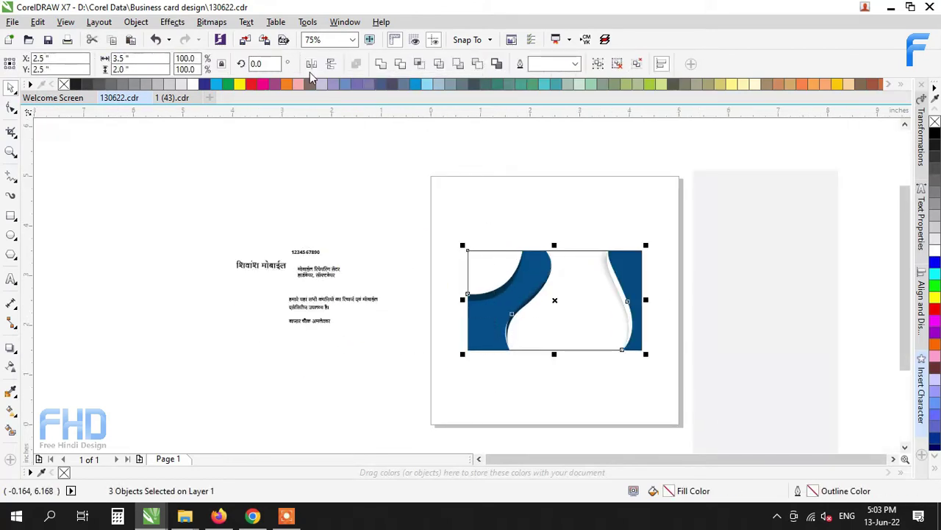
left_click(332, 63)
left_click(574, 202)
scroll(615, 313, "up", 1)
Step: Fill the card rectangle with the pale pink colour FFE6E6
left_click(503, 257)
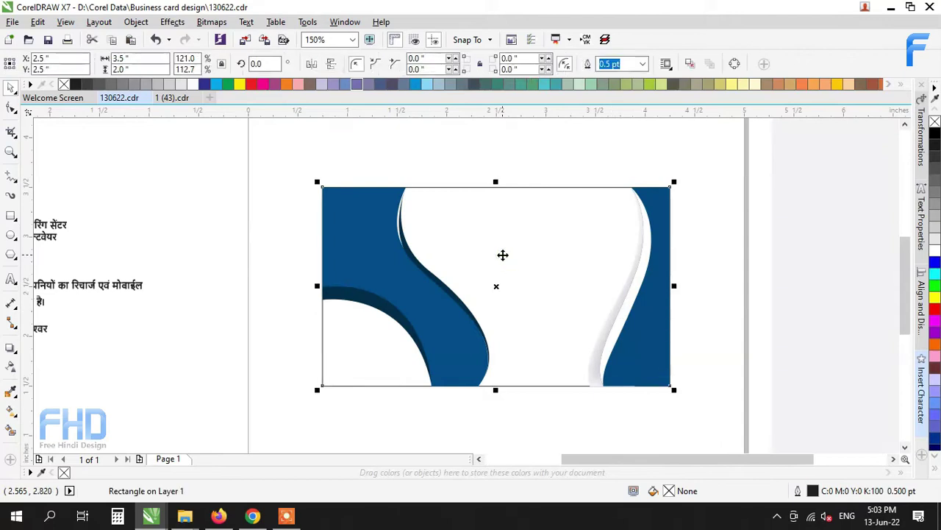
key("ctrl+v")
key("ctrl+z")
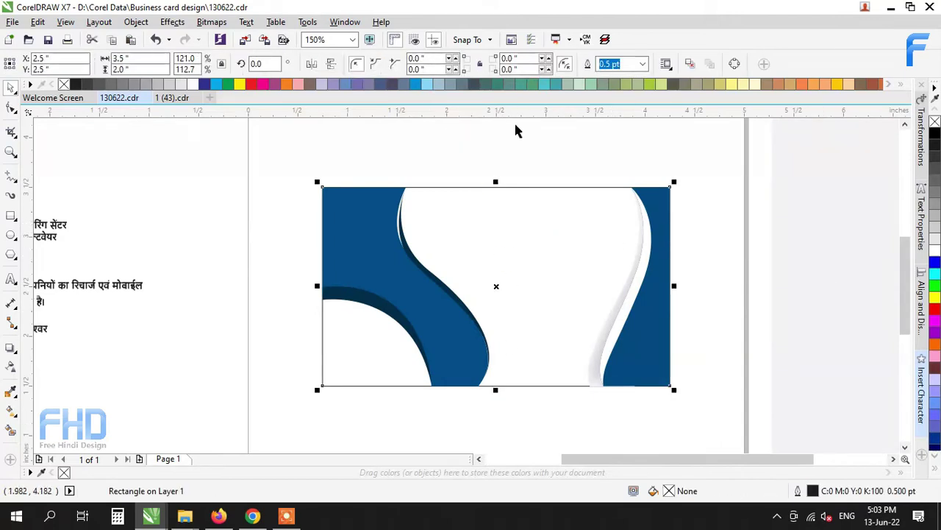
left_click(504, 203)
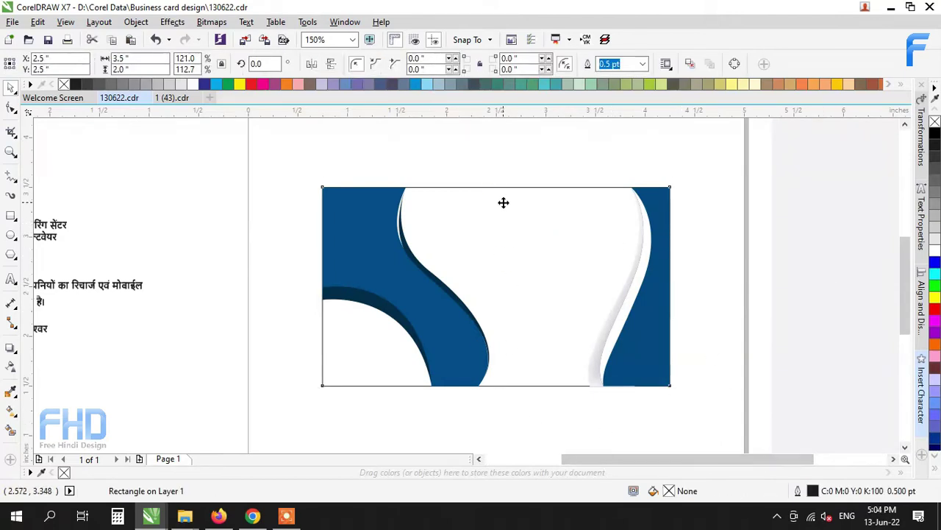
left_click(934, 251)
double_click(668, 491)
left_click_drag(855, 182, 727, 184)
type("FFE6E6")
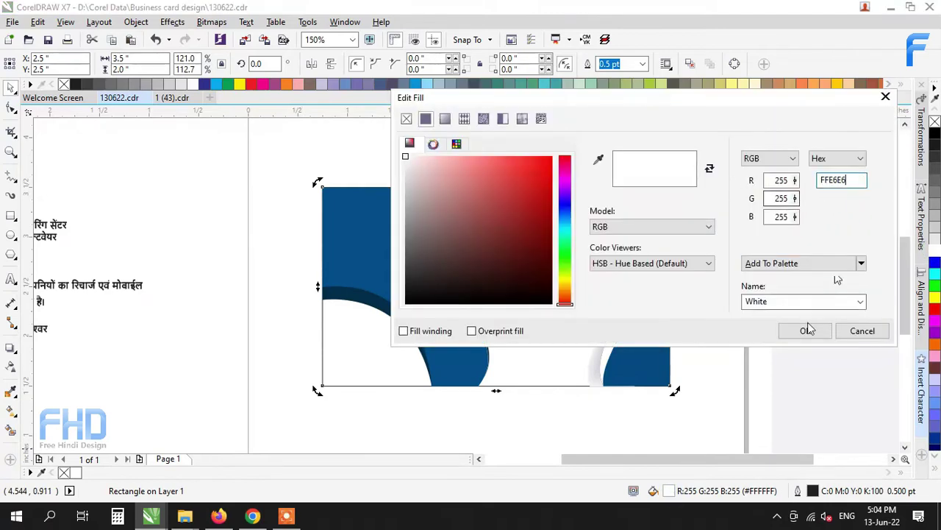
key("Return")
Step: Delete the grey shadow shape beside the white strip of the right-hand wave
left_click(767, 275)
scroll(624, 295, "up", 1)
left_click(624, 287)
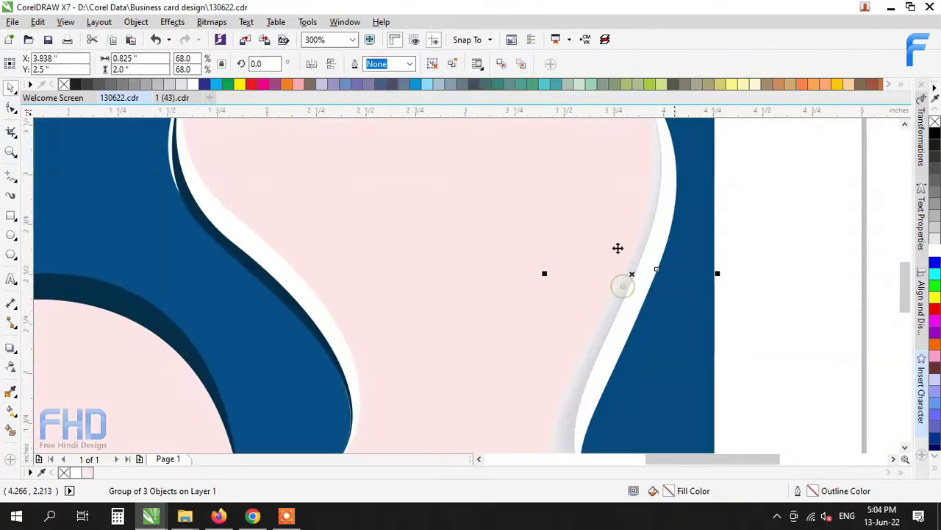
left_click(765, 221)
scroll(558, 241, "down", 1)
left_click(567, 308)
key("Delete")
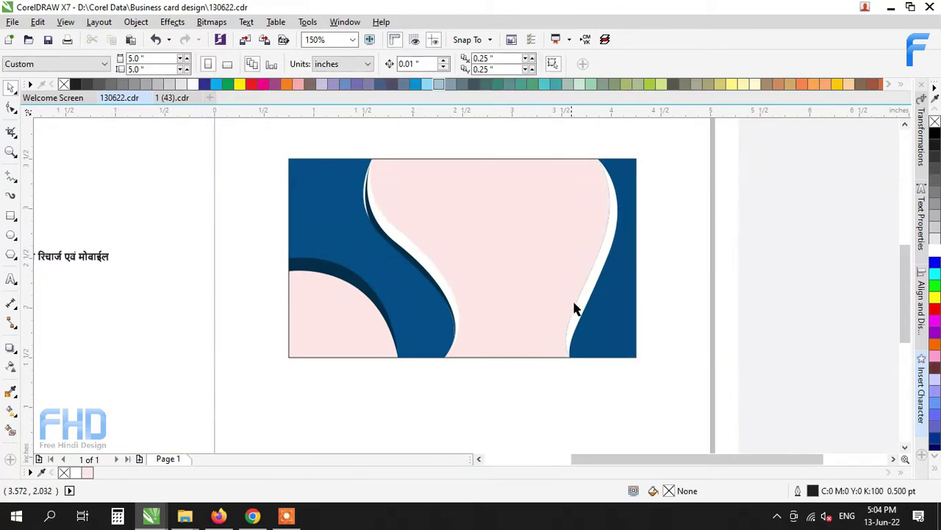
Step: Apply a preset drop shadow to the white strip of the right-hand wave
left_click(604, 255)
left_click(15, 351)
left_click(70, 348)
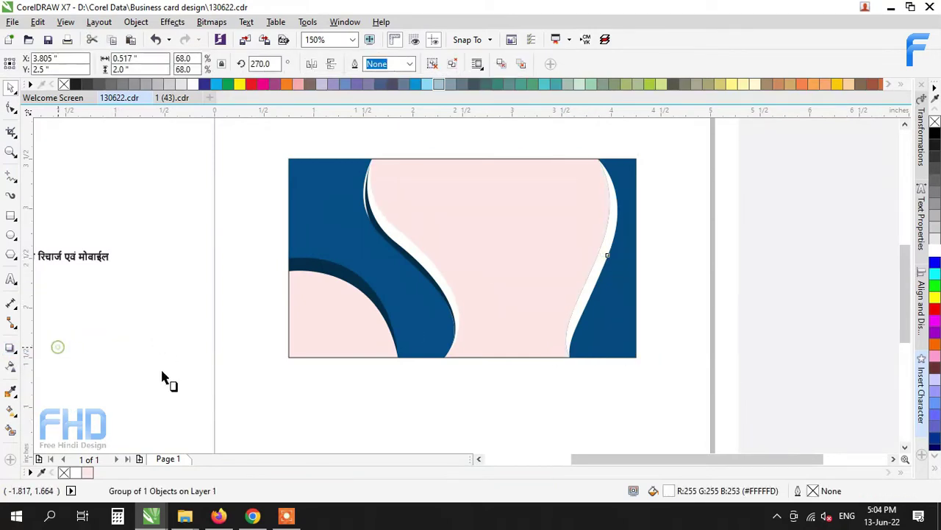
left_click(34, 64)
left_click(34, 193)
scroll(619, 246, "up", 1)
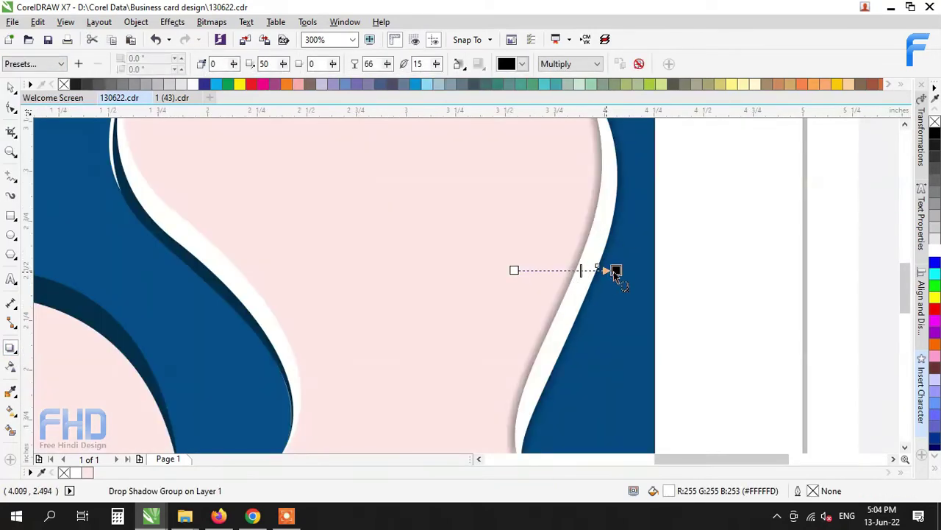
Step: Set the white strip's drop shadow to opacity 31, feathering 22 and Normal merge mode
left_click_drag(614, 270, 633, 265)
scroll(657, 280, "down", 2)
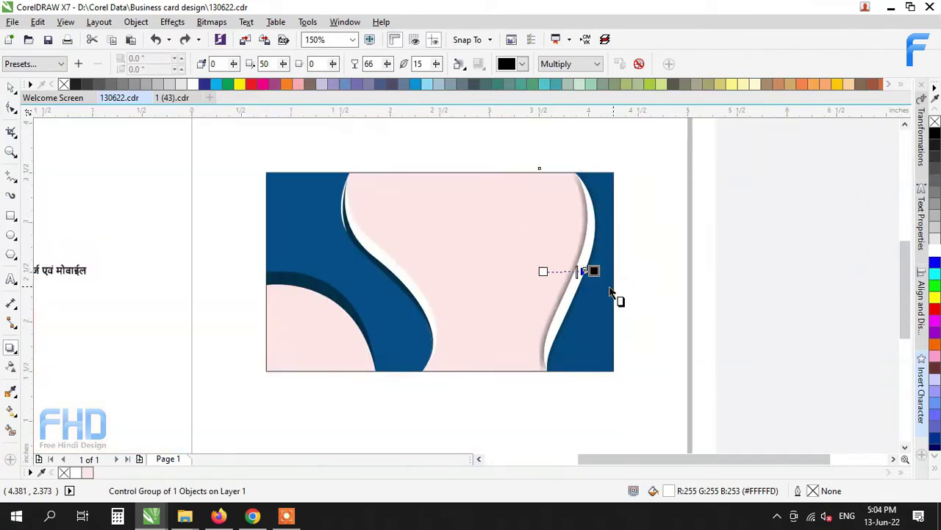
scroll(544, 275, "up", 2)
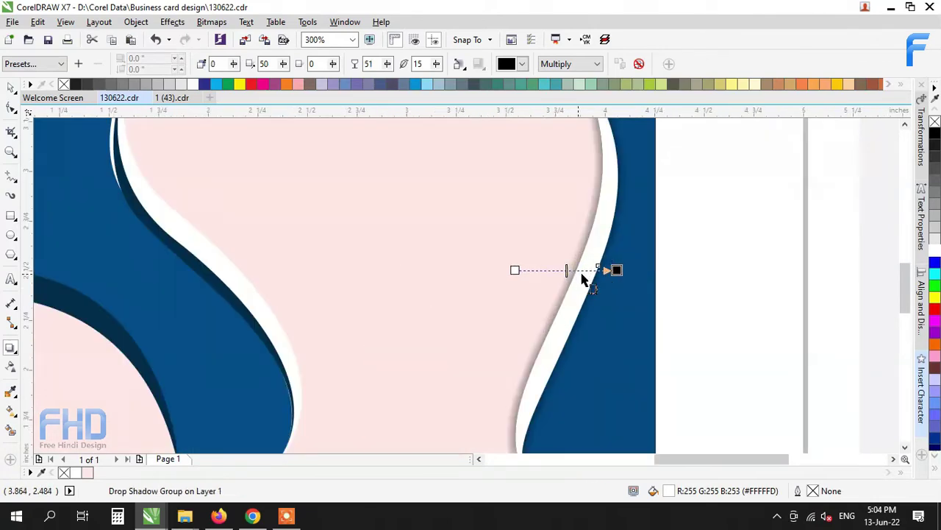
left_click_drag(387, 66, 442, 80)
left_click(570, 64)
left_click(560, 76)
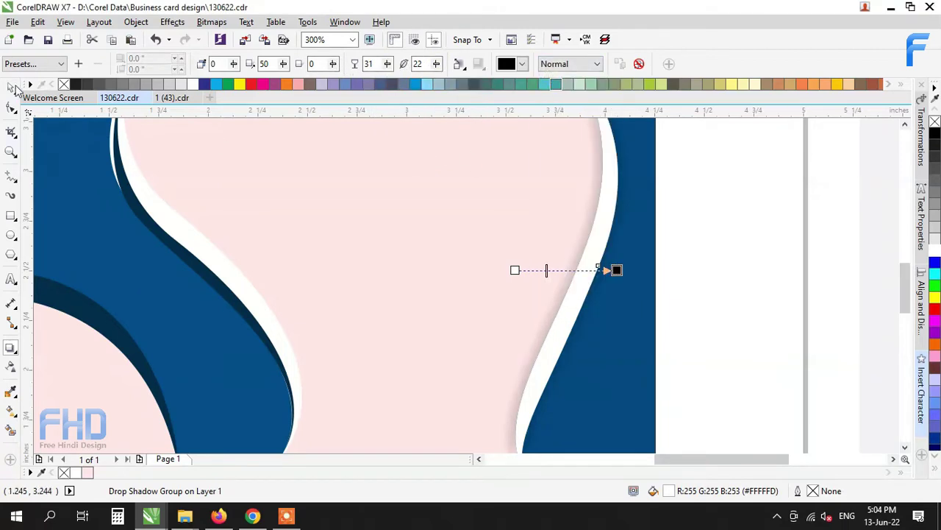
Step: Break the drop shadow apart from the white strip and crop the shadow to the card's edges
left_click(11, 86)
scroll(527, 227, "down", 2)
right_click(562, 223)
left_click(592, 243)
left_click(11, 132)
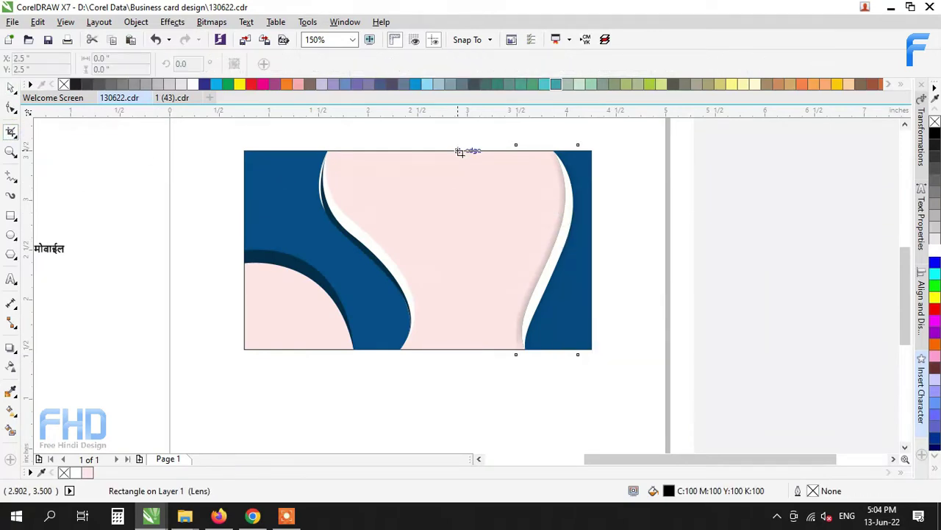
left_click_drag(458, 151, 592, 350)
left_click(643, 345)
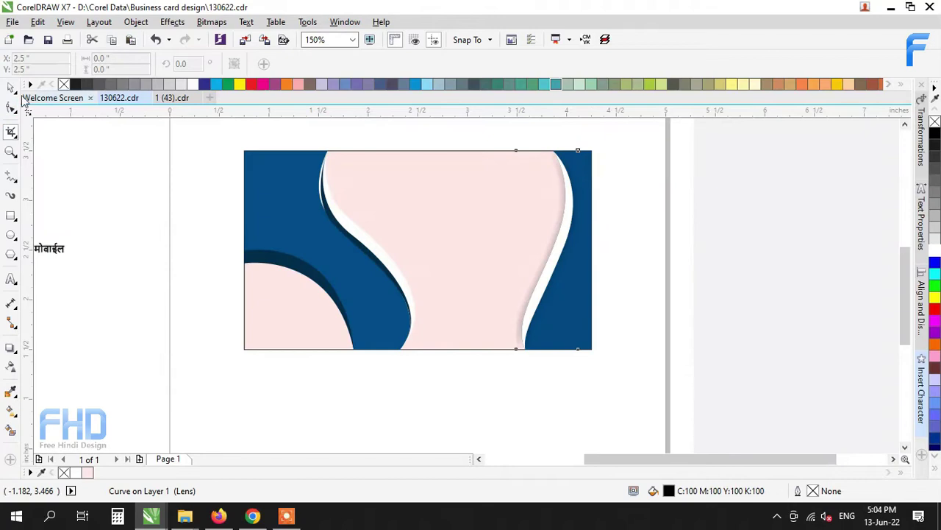
Step: Ungroup the left-hand wave artwork on the card
left_click(11, 87)
left_click(318, 286)
scroll(272, 260, "up", 1)
scroll(273, 260, "down", 1)
left_click(434, 65)
left_click(659, 228)
scroll(412, 270, "down", 1)
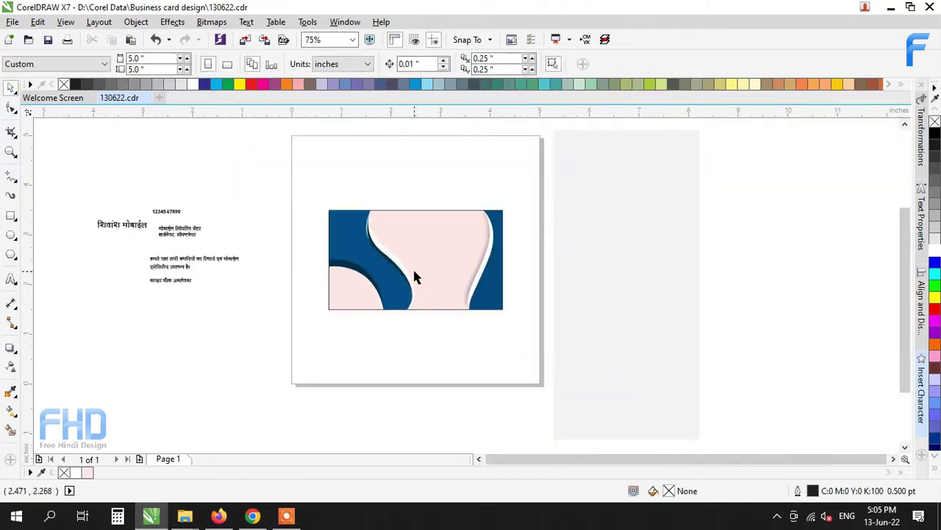
Step: Fill the blue panels on both sides of the card with Turquoise
scroll(483, 278, "up", 1)
left_click(483, 280)
left_click(514, 288)
scroll(514, 292, "up", 1)
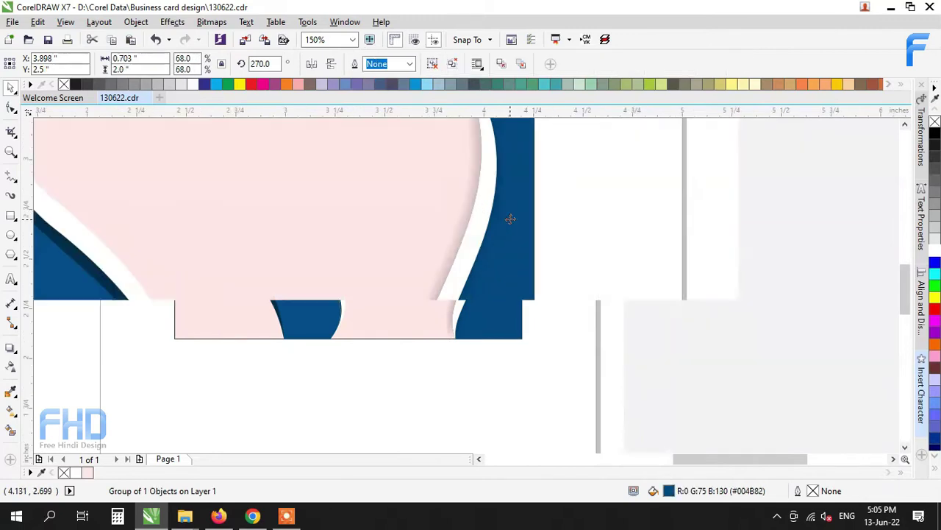
left_click(544, 84)
scroll(535, 290, "down", 1)
left_click(625, 295)
left_click(243, 248)
left_click(98, 473)
Step: Try filling the dark arc around the lower-left curve with the blue colour #646FD4
left_click(227, 294)
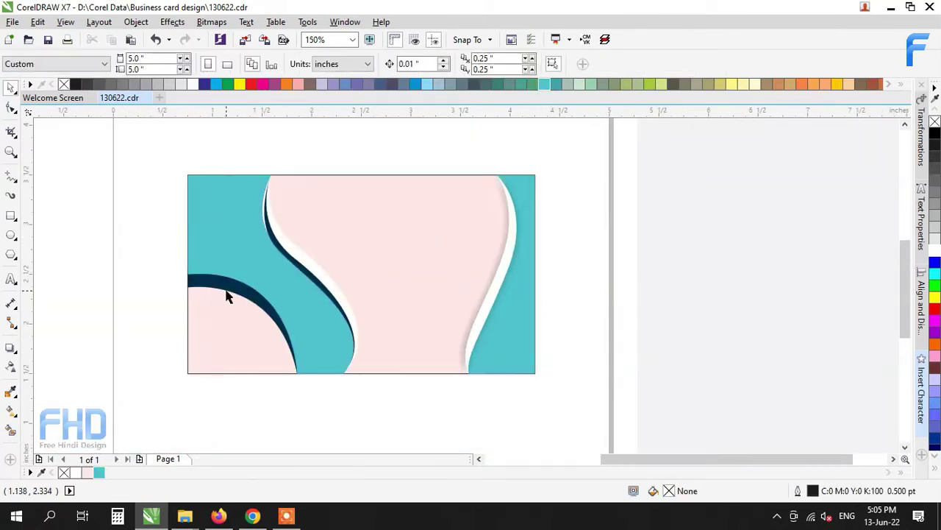
scroll(227, 294, "up", 1)
double_click(670, 491)
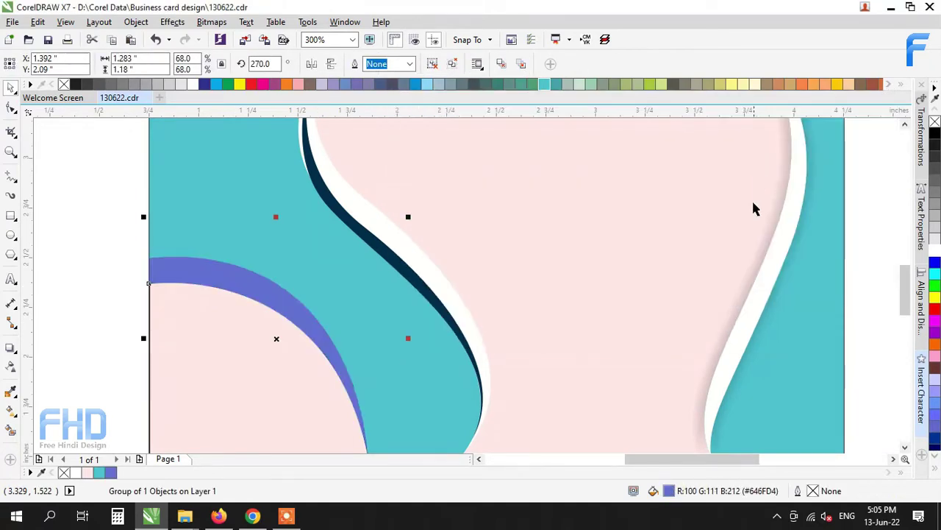
scroll(399, 305, "down", 1)
scroll(399, 305, "up", 1)
Step: Recolour the arc at the lower-left curve and the dark strip along the left wave in a darker turquoise
left_click(98, 473)
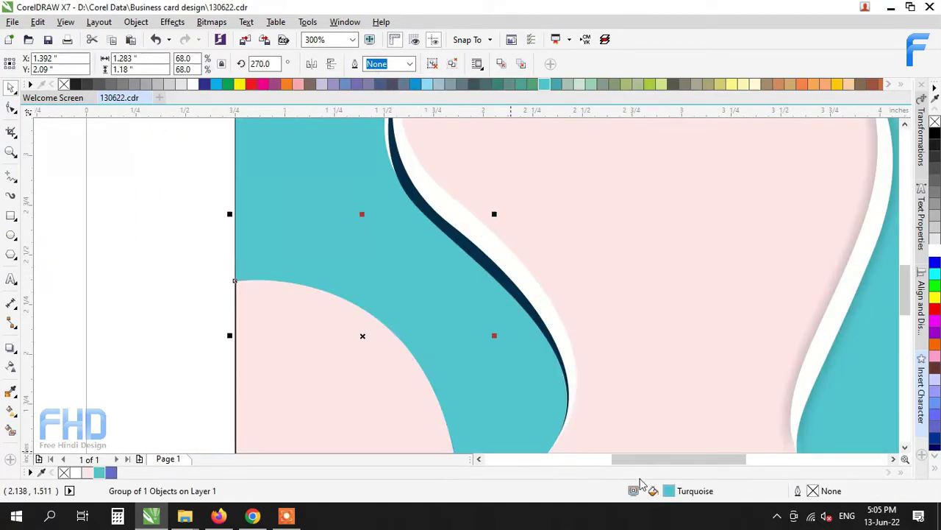
double_click(669, 491)
mouse_move(489, 189)
left_mouse_down()
mouse_move(519, 204)
mouse_move(528, 222)
mouse_move(514, 214)
left_mouse_up()
left_click(806, 330)
left_click(480, 250)
key("Delete")
scroll(312, 325, "down", 1)
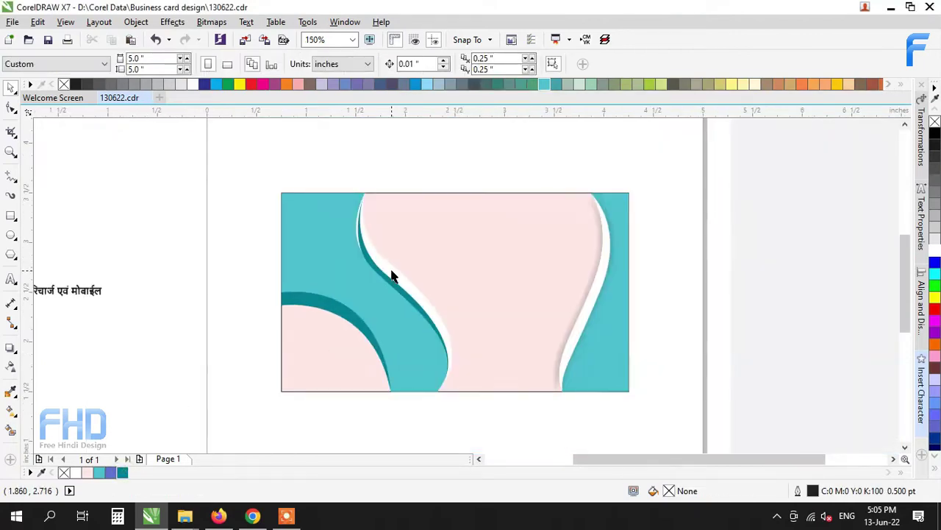
Step: Remove the outline from the card's background rectangle
left_click(542, 234)
left_click(644, 64)
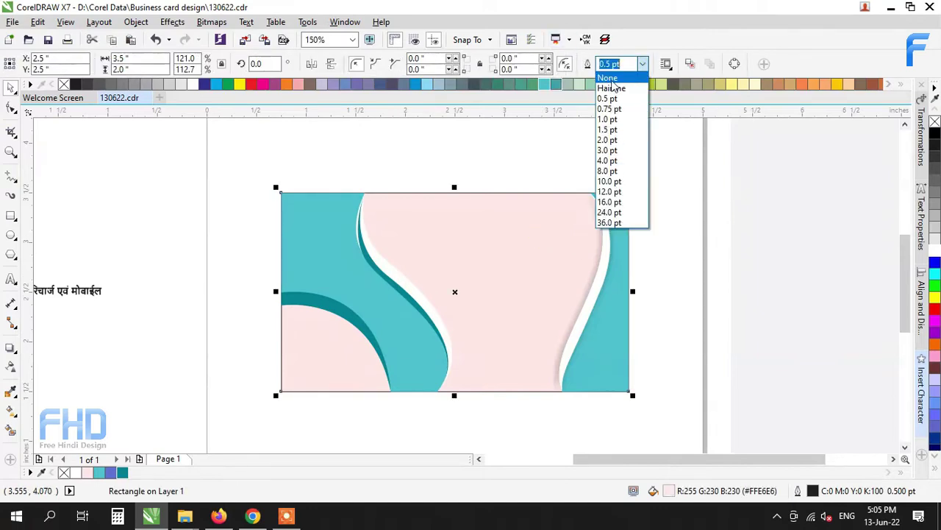
left_click(611, 78)
left_click(706, 167)
Step: Scale the red and orange blob image down to about 2.65 inches square over the card's left half
scroll(526, 204, "down", 1)
scroll(466, 208, "up", 1)
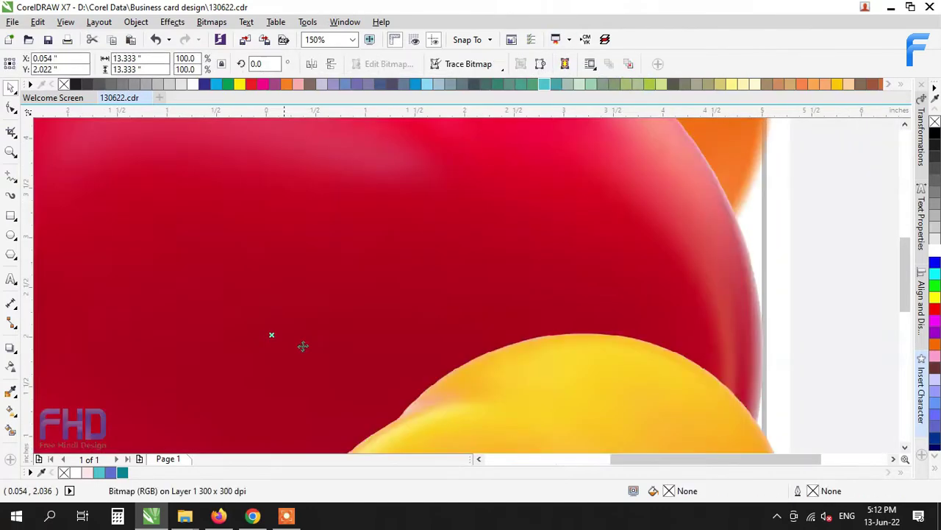
left_click(377, 339)
left_click_drag(461, 259, 376, 395)
left_click_drag(309, 414, 395, 347)
scroll(394, 347, "up", 3)
scroll(394, 347, "up", 1)
scroll(404, 268, "up", 1)
scroll(404, 269, "down", 1)
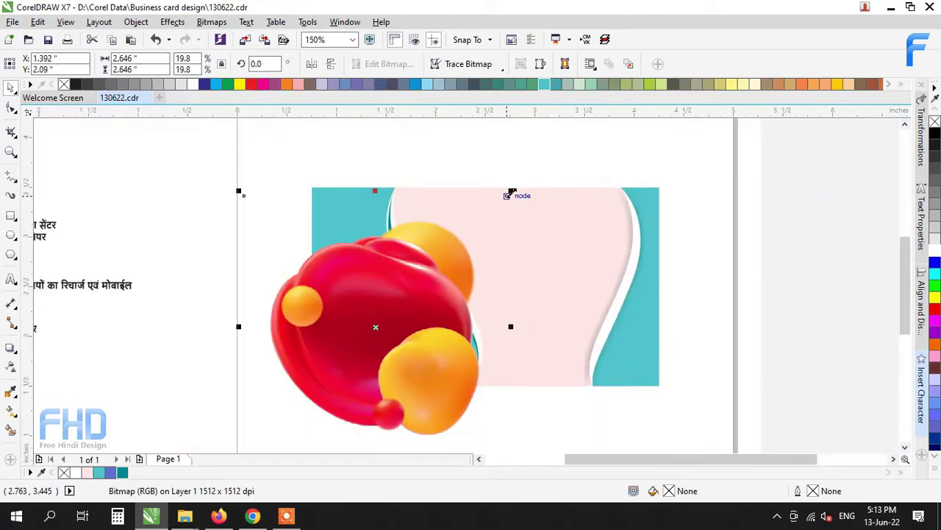
Step: Shrink the blob image further and position it over the curve in the card's lower-left part
left_click_drag(509, 193, 321, 380)
left_click_drag(281, 420, 395, 322)
scroll(395, 321, "up", 2)
left_click_drag(463, 248, 490, 218)
scroll(361, 293, "down", 1)
left_click(265, 250)
scroll(366, 304, "up", 2)
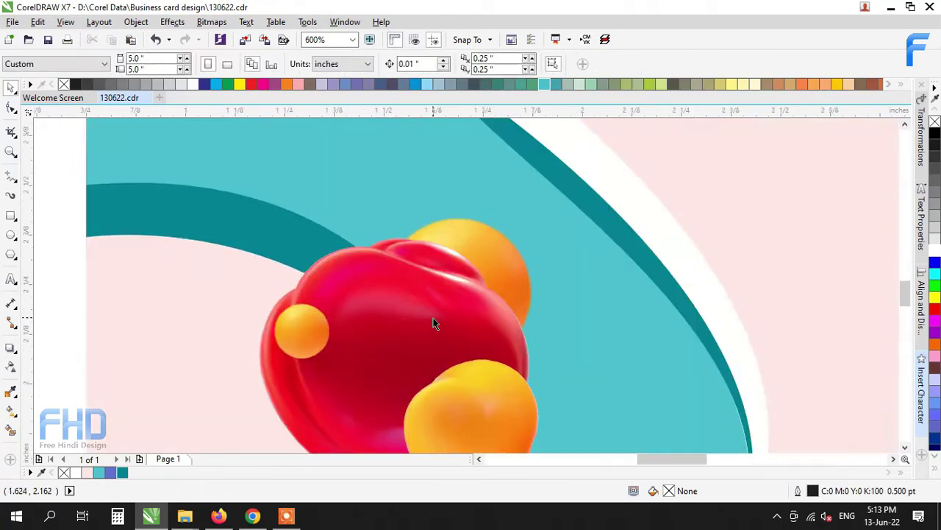
scroll(432, 320, "down", 2)
left_click(431, 320)
key("ctrl+v")
scroll(402, 278, "down", 1)
scroll(280, 352, "up", 2)
scroll(280, 352, "down", 1)
scroll(280, 352, "down", 2)
key("Delete")
Step: Paste the image of three smartphones, scale it to about 2.04 by 2.85 inches and move it over the card
key("ctrl+v")
scroll(603, 273, "down", 4)
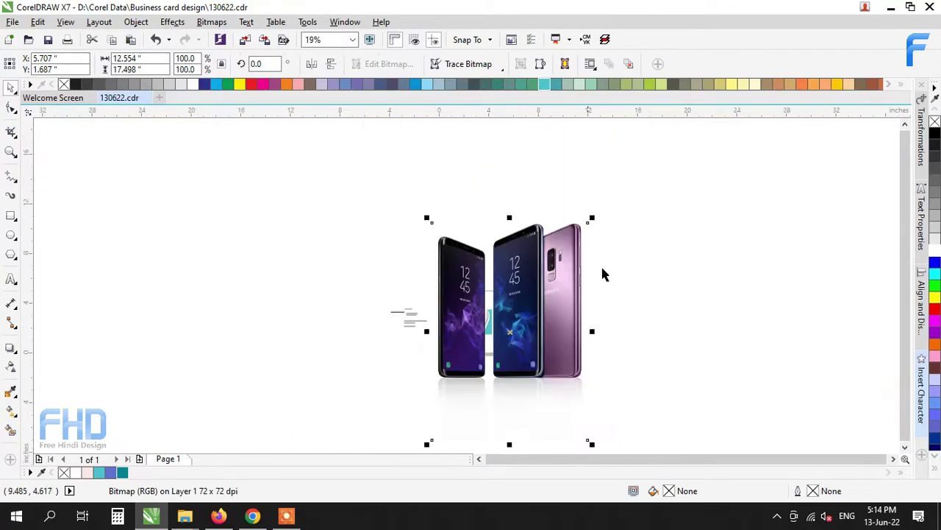
left_click_drag(592, 219, 497, 404)
left_click_drag(445, 422, 483, 322)
scroll(484, 321, "up", 3)
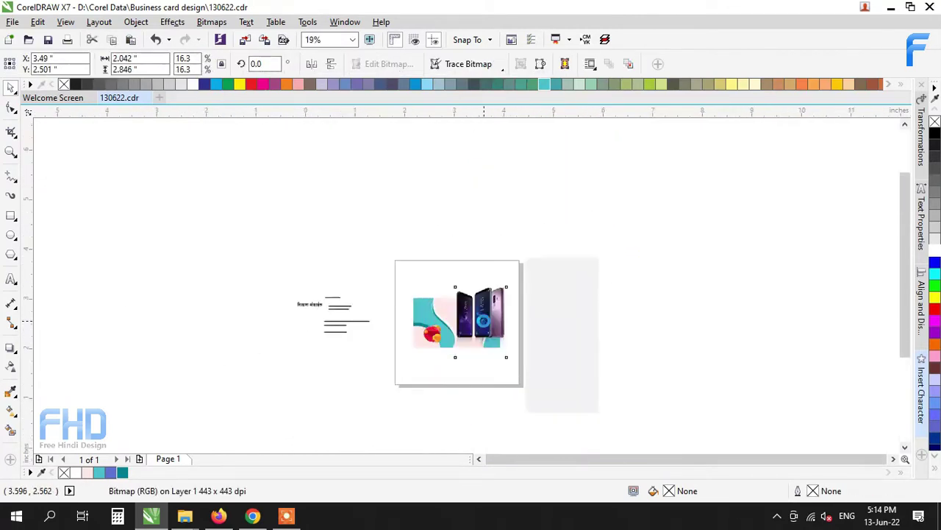
Step: Move the blob image off the card to the right and fit the further reduced smartphone image into the card's lower-left corner
left_click_drag(578, 180, 490, 304)
left_click_drag(285, 364, 706, 297)
left_click_drag(441, 373, 278, 345)
scroll(262, 339, "up", 1)
left_click_drag(284, 308, 295, 318)
scroll(336, 292, "down", 1)
left_click_drag(317, 349, 319, 352)
scroll(343, 316, "up", 1)
scroll(368, 294, "down", 1)
mouse_move(381, 252)
left_mouse_down()
mouse_move(391, 241)
mouse_move(384, 248)
left_mouse_up()
Step: Crop the smartphone image so that it ends at the card's bottom edge
left_click(11, 130)
left_click_drag(254, 211, 432, 384)
key("Return")
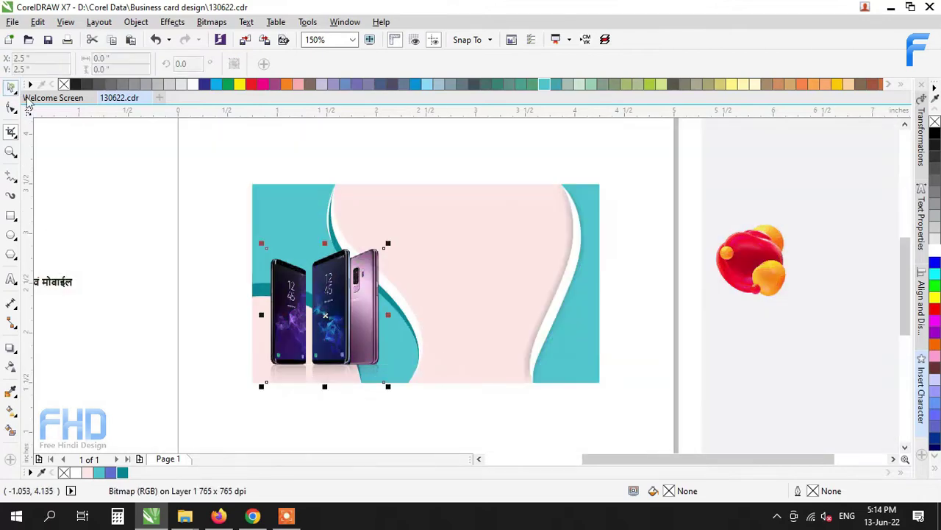
Step: Move the shop name text onto the card and split off the word मोबाईल as a separate text below शिवांश
left_click(11, 87)
left_click(637, 282)
scroll(516, 276, "down", 1)
left_click_drag(190, 243, 625, 248)
scroll(507, 248, "up", 2)
double_click(471, 238)
key("ctrl+x")
left_click(505, 162)
key("ctrl+v")
left_click_drag(518, 142, 416, 283)
Step: Set the word मोबाईल in the Abbasi Bhima font, enlarge it to about 1.07 inches wide and place it below शिवांश
left_click(415, 64)
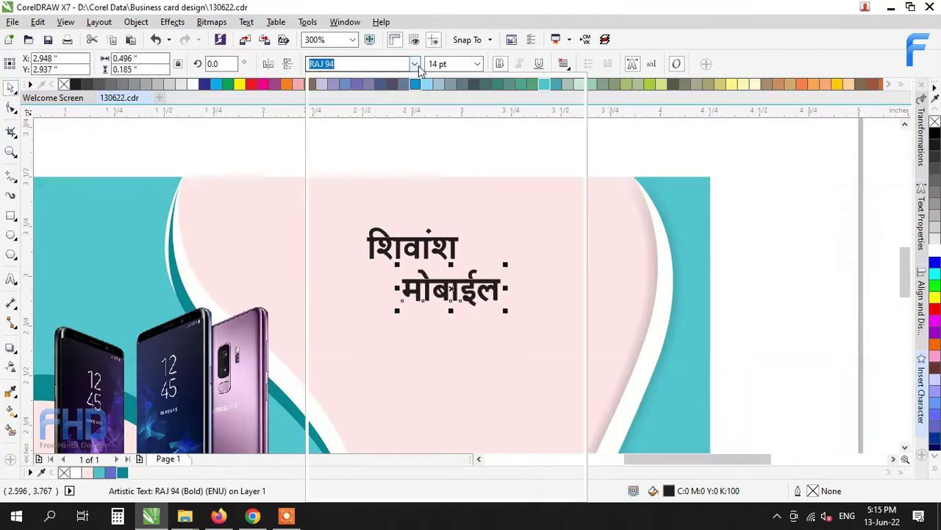
left_click(383, 137)
left_click_drag(508, 312, 620, 377)
left_click_drag(515, 294, 462, 284)
Step: Set the word शिवांश in the RAJ AKASH font
left_click(422, 240)
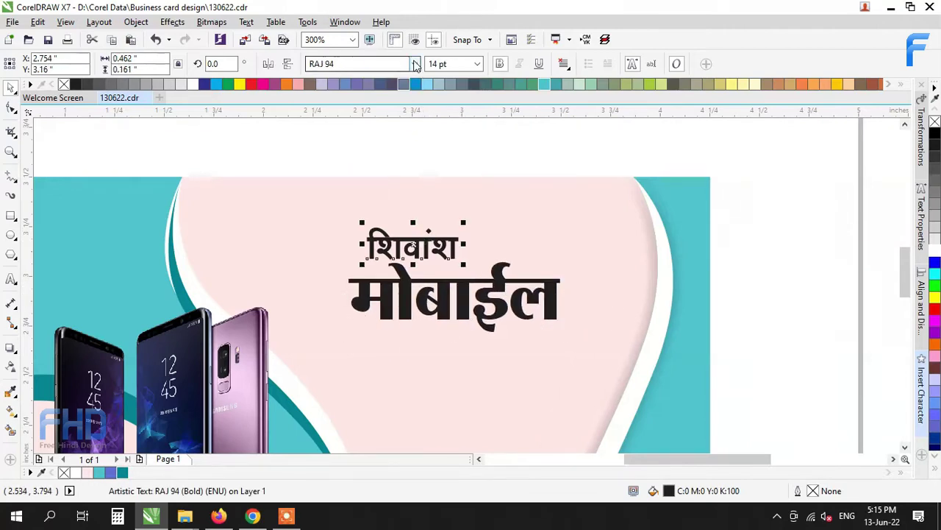
left_click(416, 64)
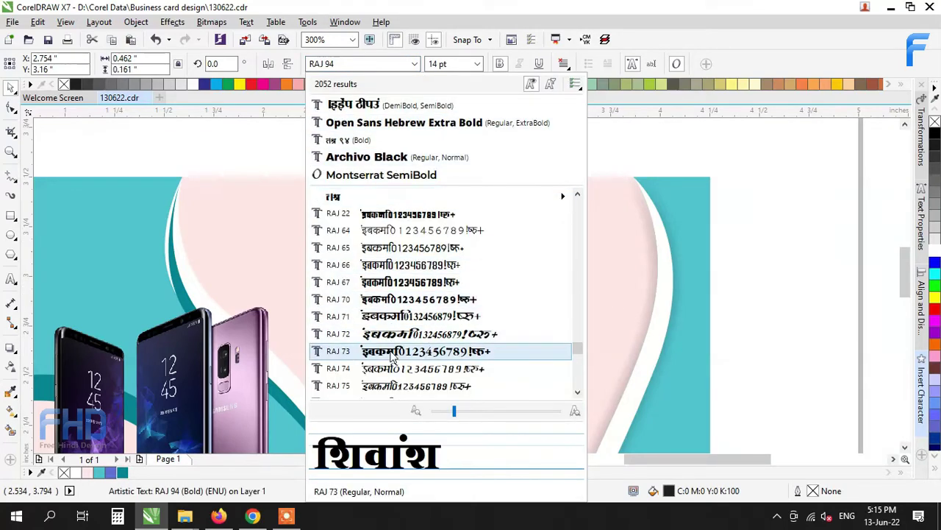
scroll(399, 332, "down", 2)
key("Escape")
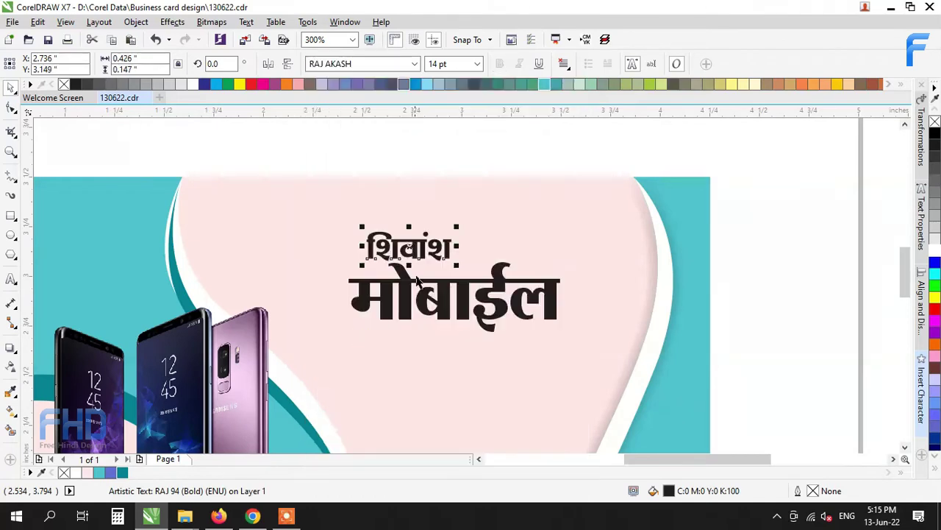
Step: Move शिवांश slightly up and left and align its left edge with the word मोबाईल
scroll(423, 248, "up", 1)
left_click_drag(406, 243, 360, 236)
left_click(390, 299, "shift")
key("l")
scroll(436, 274, "down", 1)
left_click(735, 281)
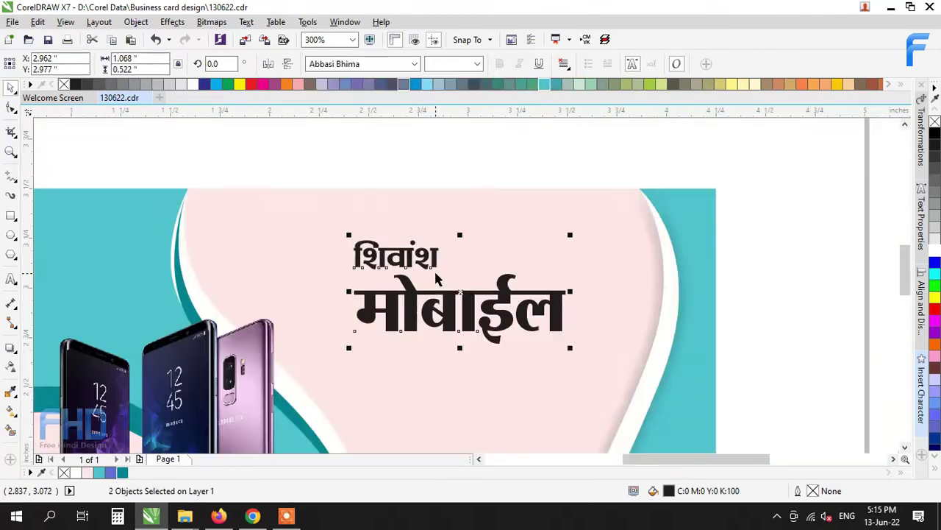
Step: Enlarge शिवांश to about 20.9 pt and align it with the left edge of मोबाईल again
left_click(425, 261)
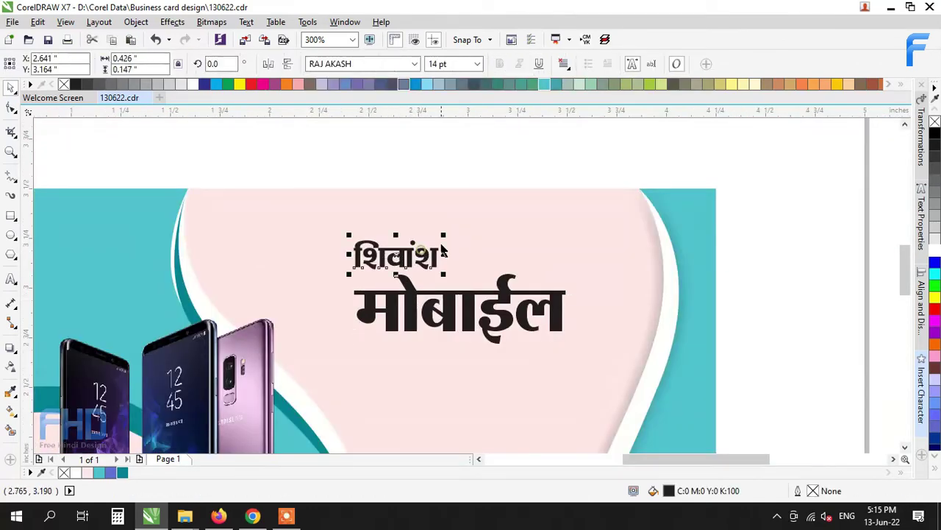
scroll(425, 243, "up", 2)
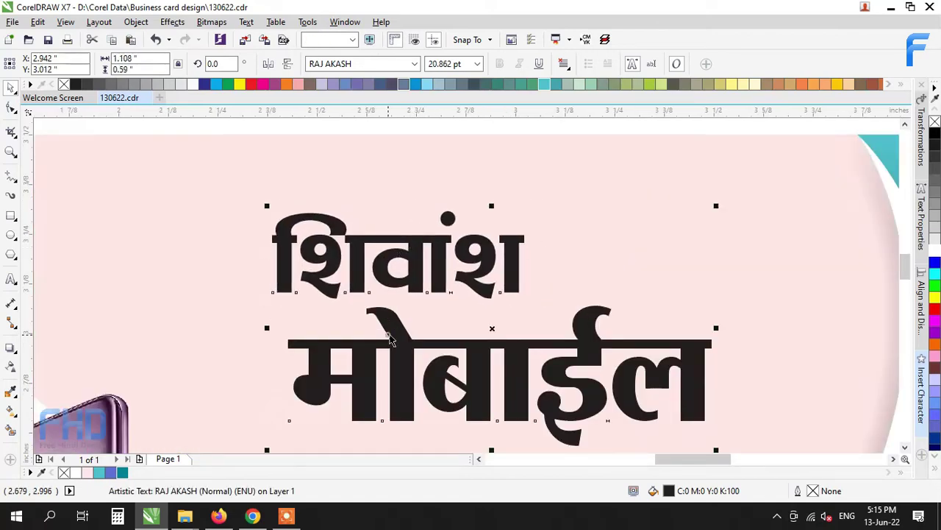
left_click(391, 340, "shift")
scroll(414, 311, "down", 2)
key("Escape")
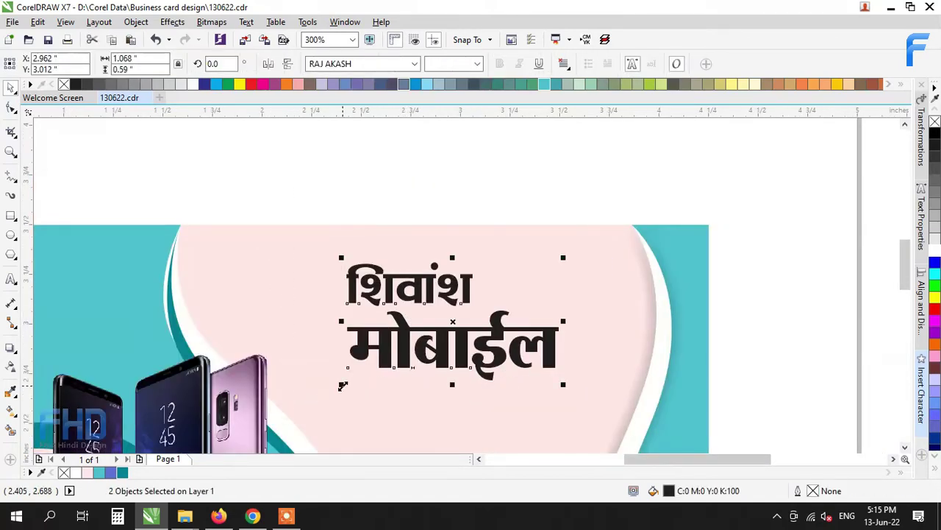
Step: Scale both words up together to about 25.9 pt and 36.2 pt and position them in the card's upper pink area
left_click_drag(342, 383, 295, 405)
left_click_drag(411, 318, 440, 311)
left_click(431, 200)
Step: Apply a vertical linear fountain fill to मोबाईल with the card's turquoise (C60 M0 Y20 K0) as its upper colour
left_click(402, 337)
key("g")
left_click_drag(434, 383, 434, 379)
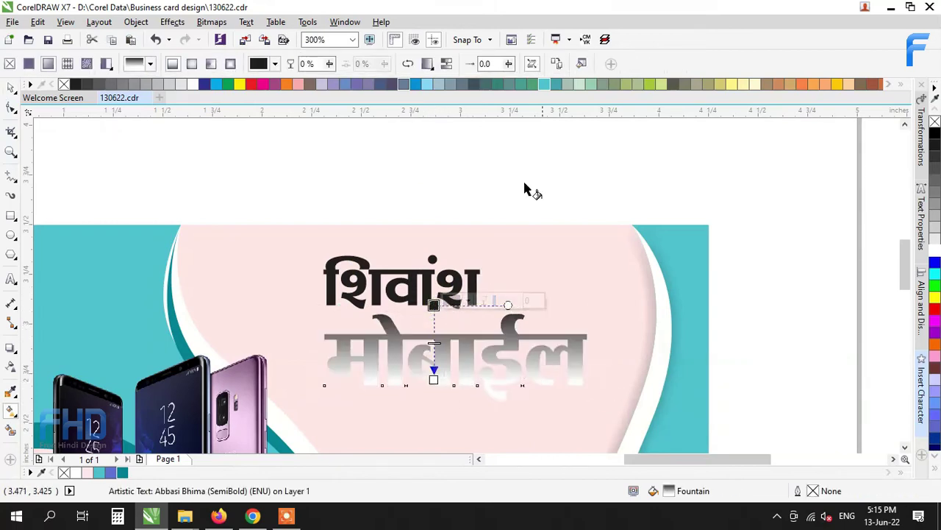
left_click(275, 63)
left_click(304, 92)
left_click(139, 257)
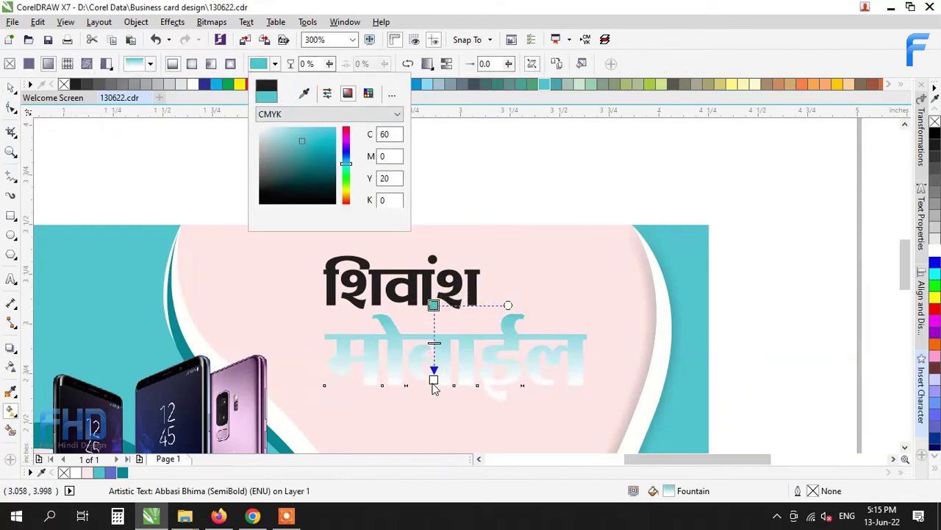
Step: Set the lower colour of the मोबाईल gradient to the dark teal sampled from the curved stripe
left_click(434, 379)
left_click(274, 63)
left_click(305, 93)
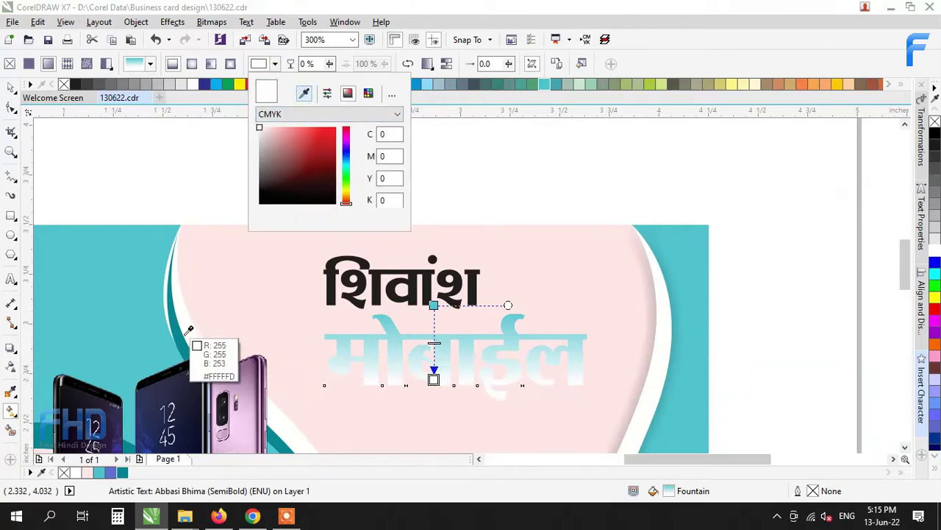
left_click(184, 339)
left_click(11, 88)
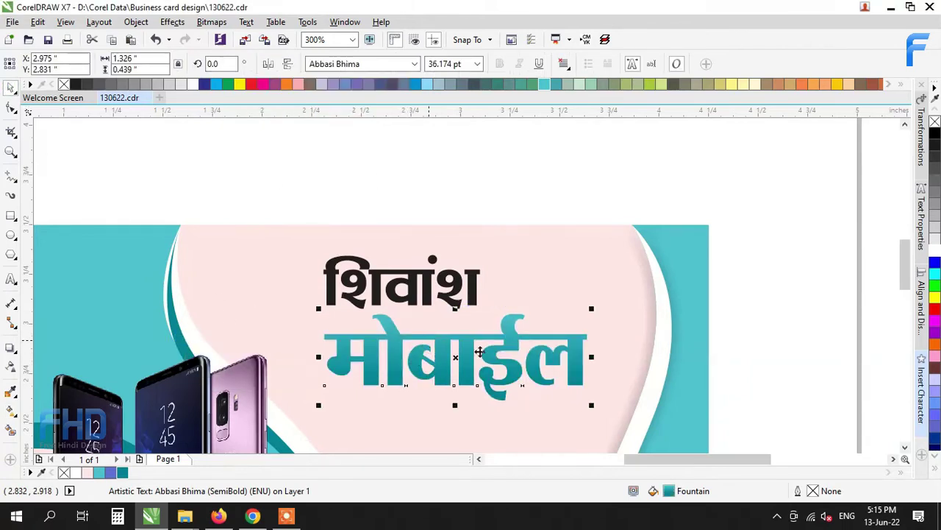
Step: Give मोबाईल a white 4 pt outline with rounded corners and line caps, placed behind the fill
key("F12")
left_click(382, 166)
left_click(346, 275)
left_click(423, 261)
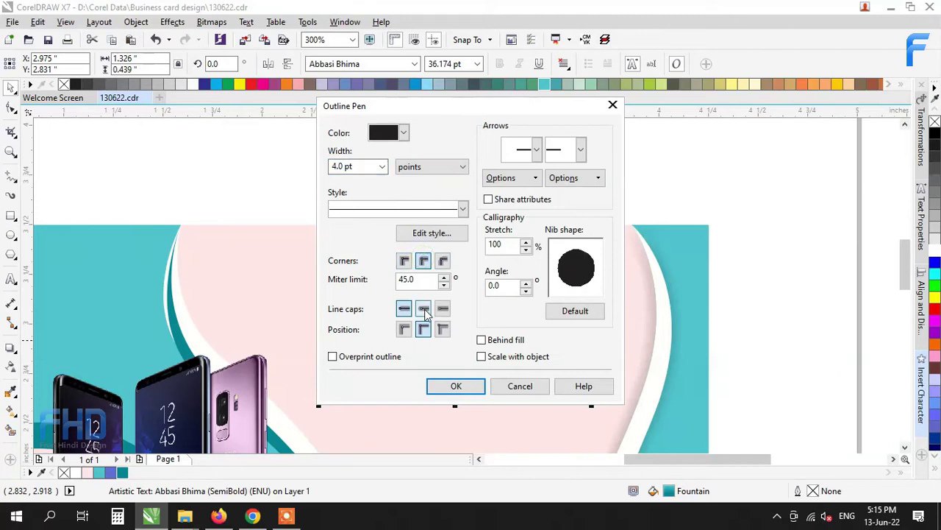
left_click(465, 384)
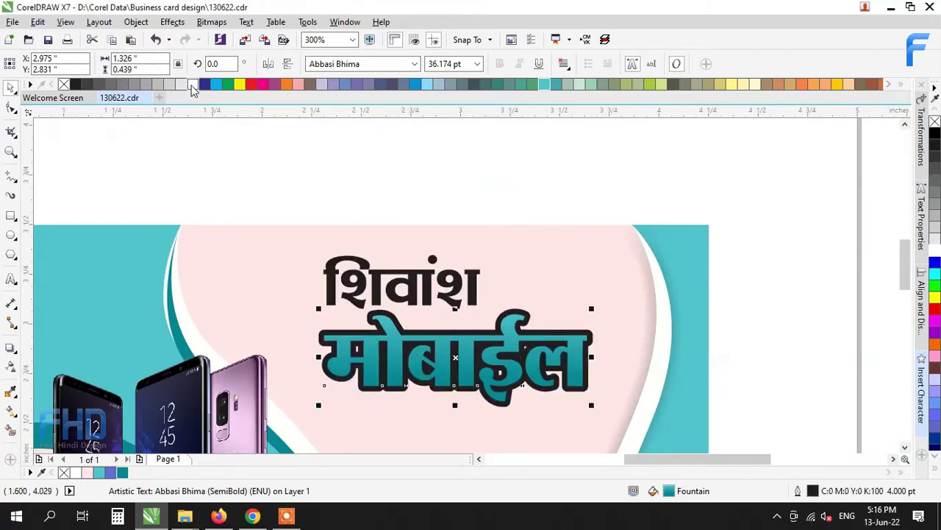
right_click(192, 84)
left_click(399, 162)
Step: Try a solid dark teal fill and an orange fill on the word शिवांश
left_click(408, 279)
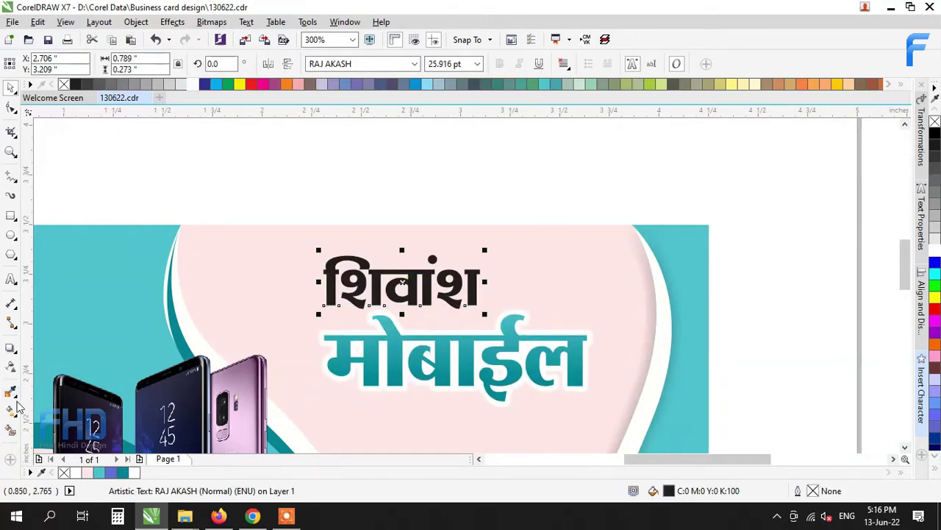
left_click(13, 394)
left_click(123, 473)
scroll(405, 276, "down", 2)
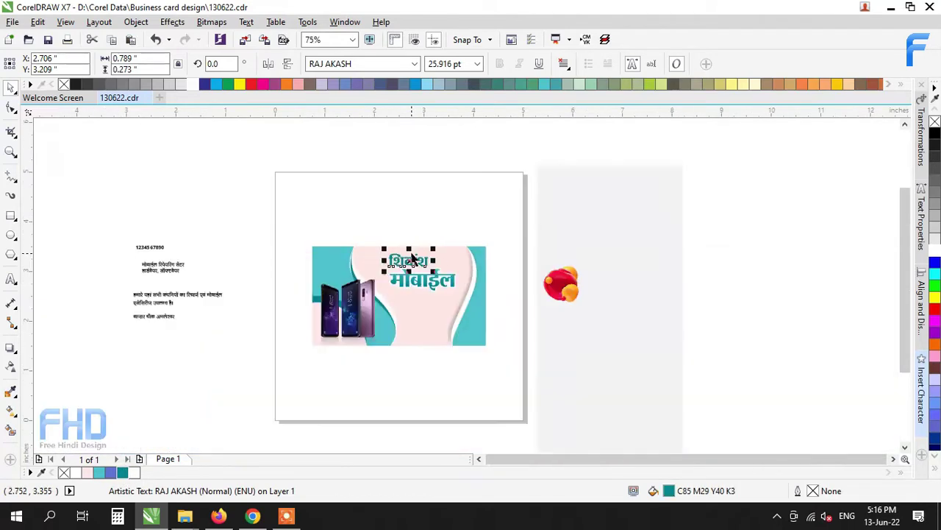
scroll(406, 257, "up", 2)
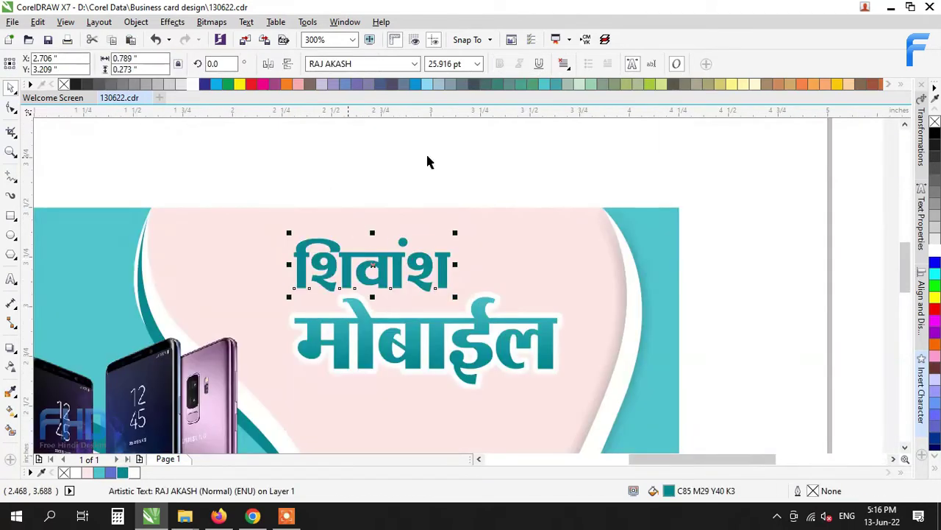
left_click(802, 83)
scroll(736, 287, "up", 1)
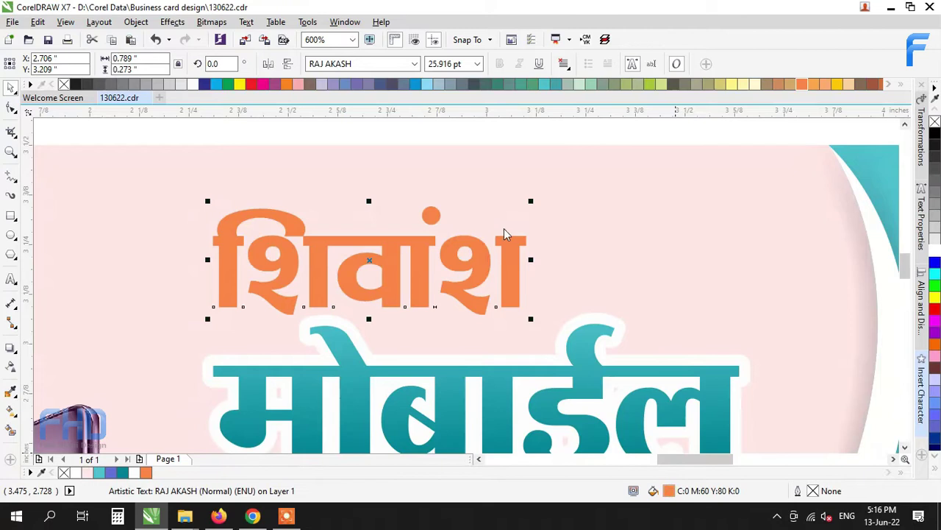
Step: Fill the word शिवांश with solid blue, C82 M28 Y4 K0
key("shift+F11")
left_click_drag(510, 173, 528, 177)
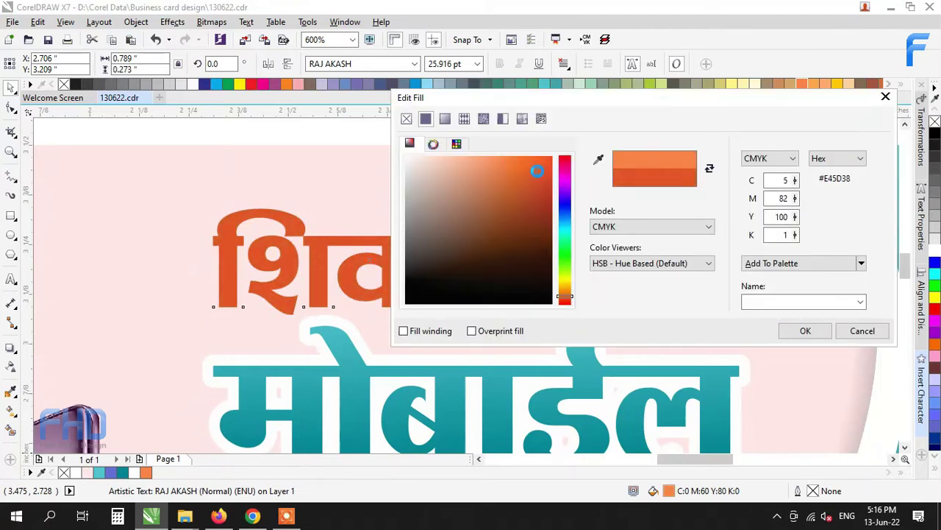
mouse_move(573, 290)
left_mouse_down()
mouse_move(566, 297)
mouse_move(567, 216)
mouse_move(574, 228)
left_mouse_up()
left_click(564, 270)
left_click(534, 184)
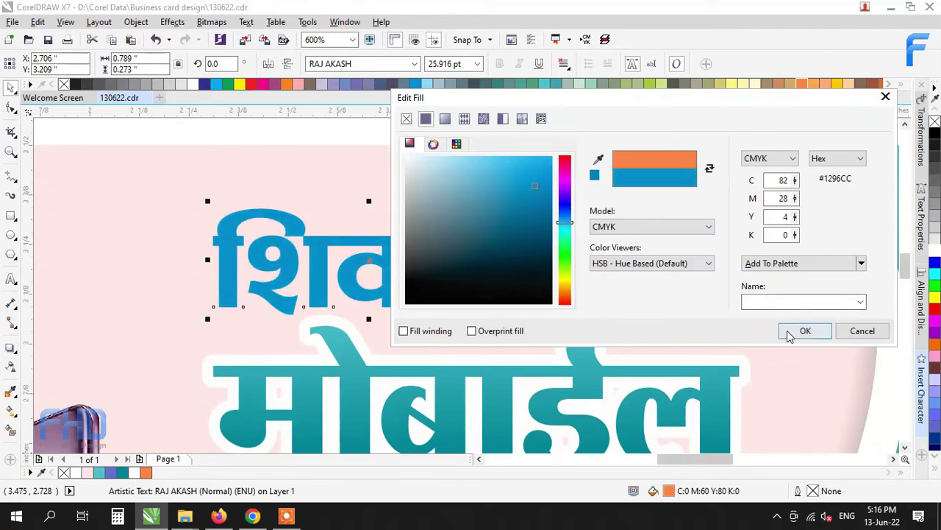
left_click(787, 332)
scroll(445, 269, "down", 2)
scroll(445, 268, "up", 2)
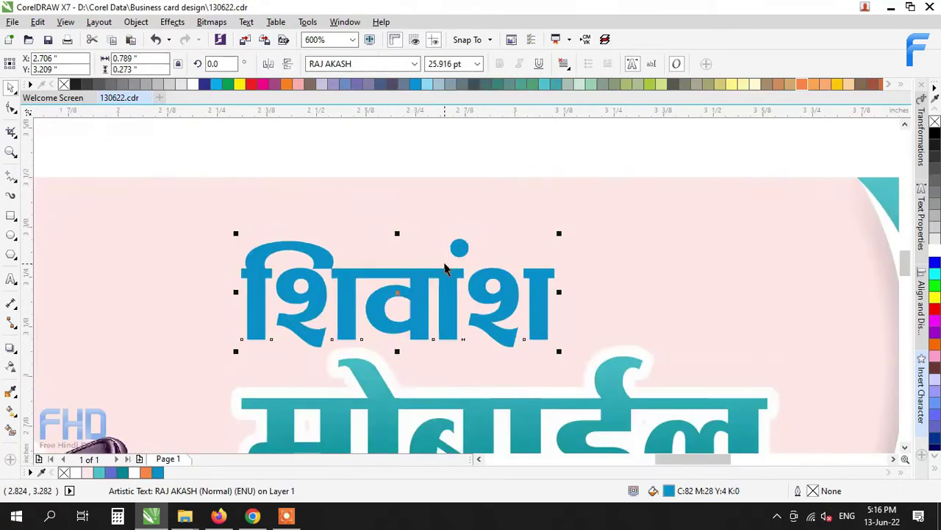
Step: Give शिवांश a white 2 pt outline with rounded corners and move the word slightly to the left
key("F12")
left_click(384, 169)
left_click(351, 243)
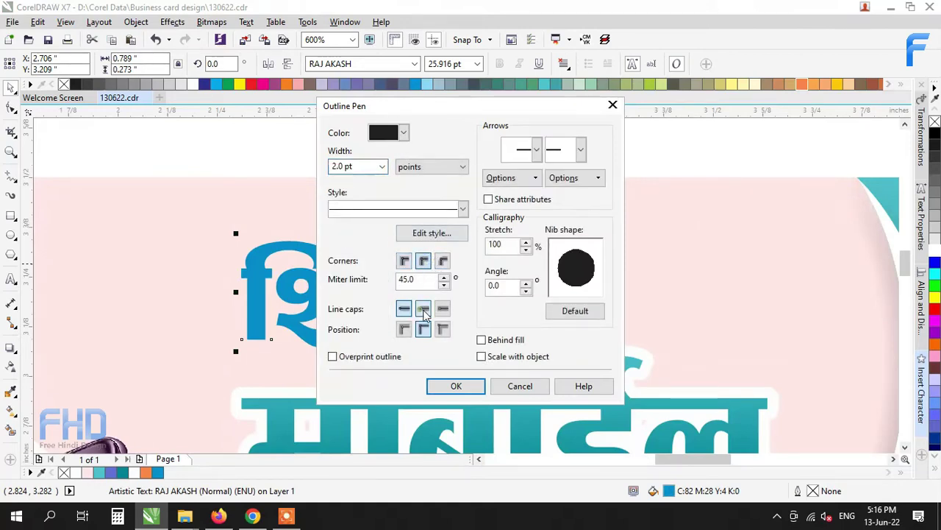
left_click(461, 389)
right_click(133, 473)
left_click_drag(381, 276, 364, 271)
scroll(398, 269, "down", 2)
left_click(415, 226)
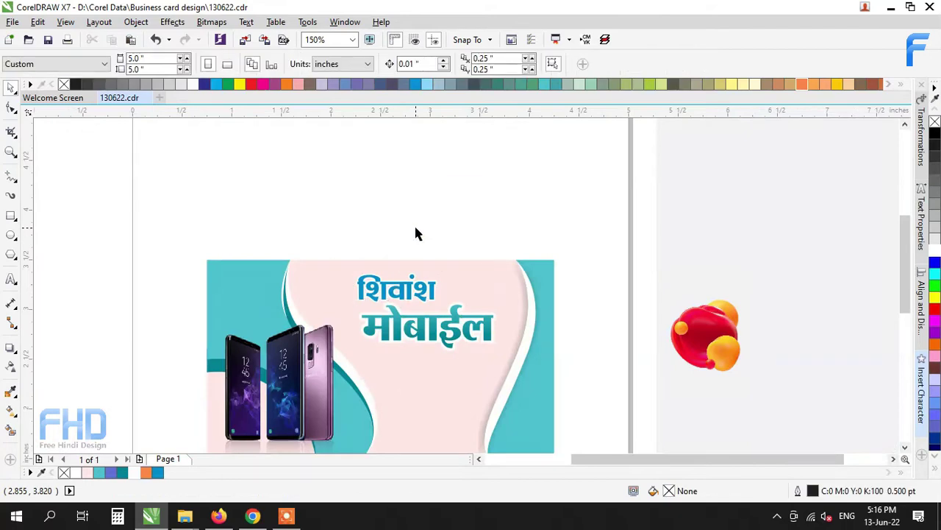
Step: Make a copy of मोबाईल skewed slightly to the right and colour its fill and outline pale pink #FFE6E6
scroll(418, 228, "down", 1)
scroll(414, 266, "up", 3)
left_click(413, 267)
scroll(413, 267, "down", 1)
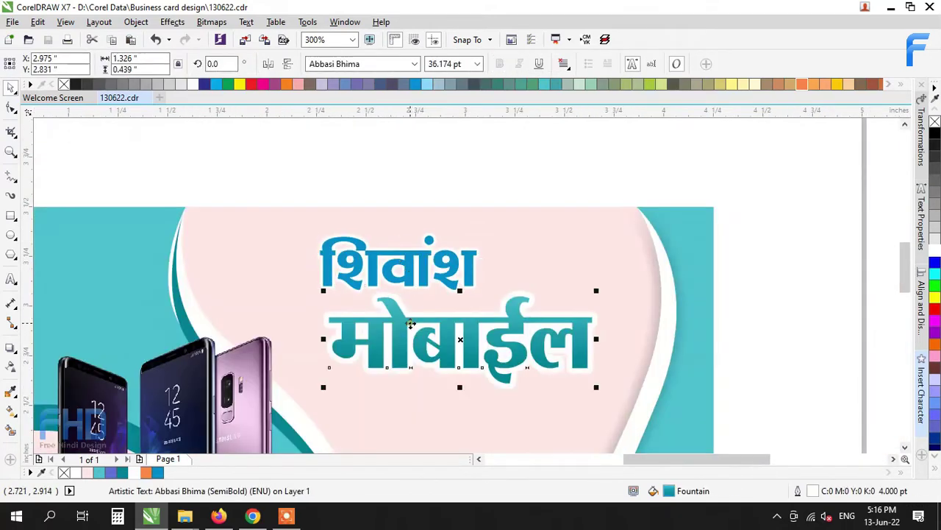
scroll(424, 323, "up", 1)
left_click_drag(497, 269, 506, 269)
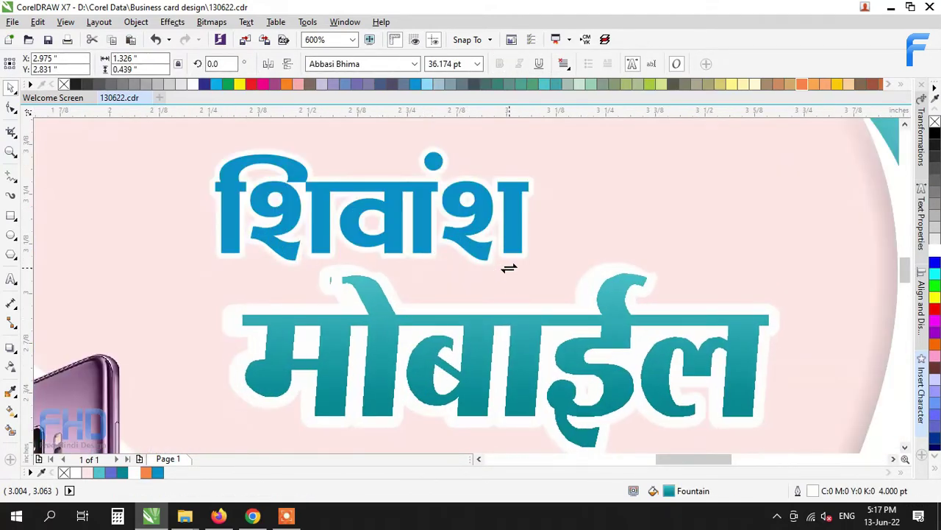
left_click(87, 473)
right_click(87, 474)
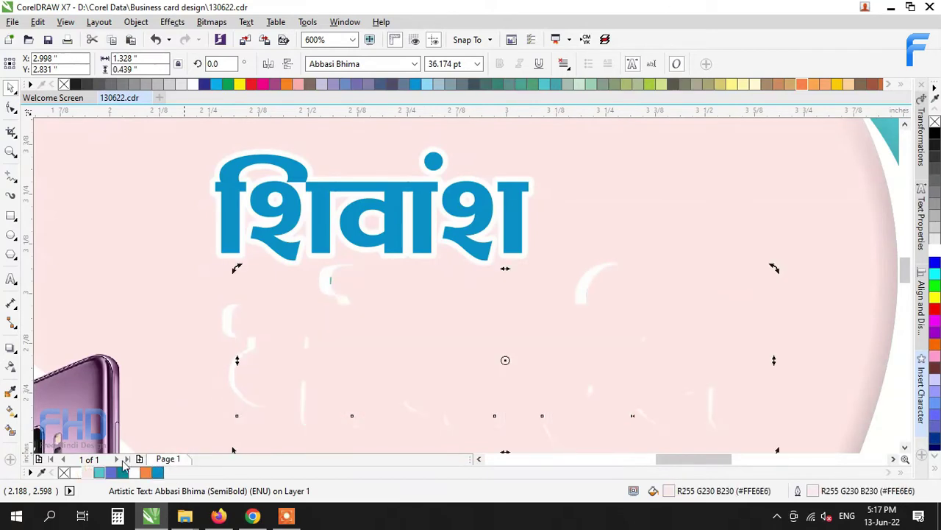
Step: Change the skewed copy's outline and fill to the darker pink #F5C9C9 and place it behind the gradient word as a shadow
double_click(812, 491)
left_click(403, 134)
left_click(409, 240)
left_click(330, 131)
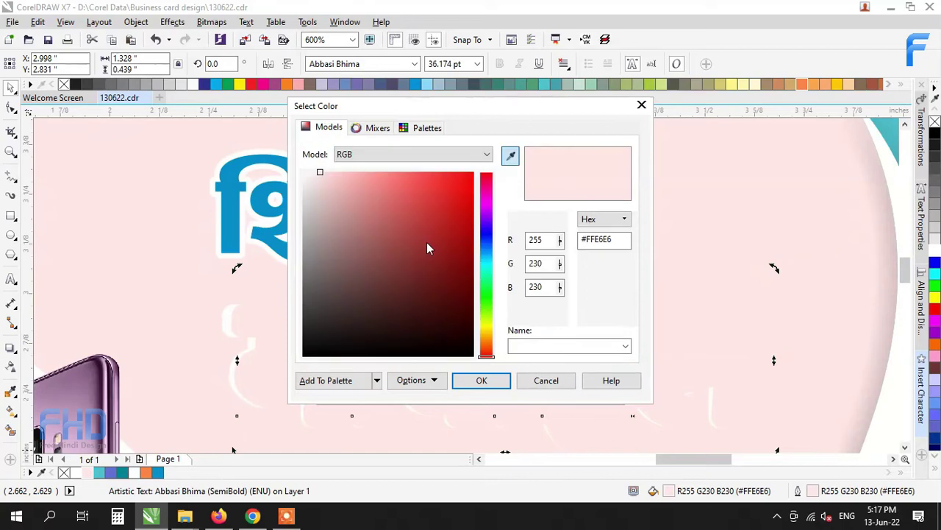
left_click_drag(322, 179, 331, 178)
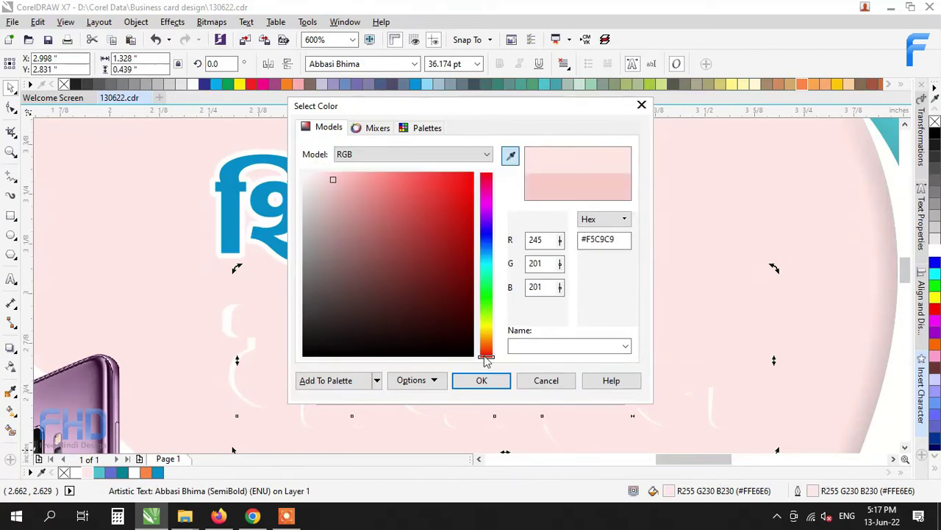
left_click(481, 380)
left_click(456, 383)
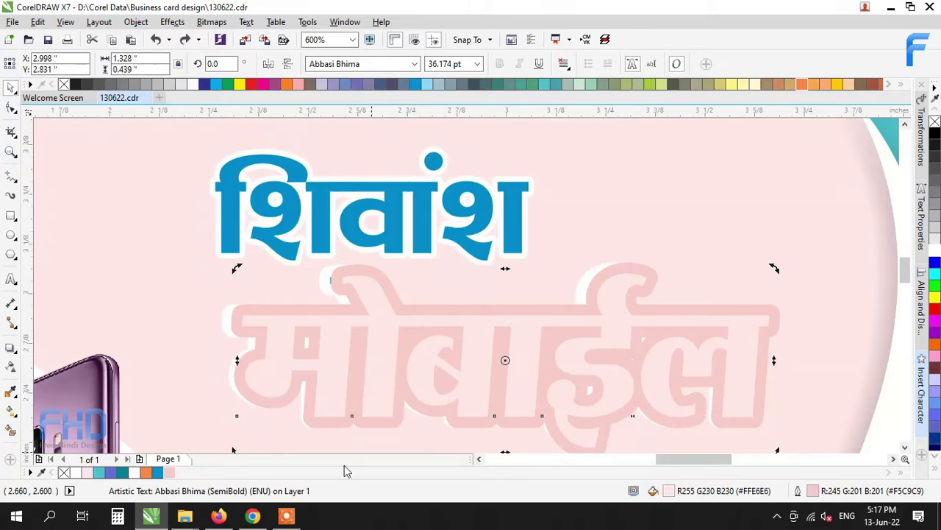
left_click(171, 472)
key("ctrl+z")
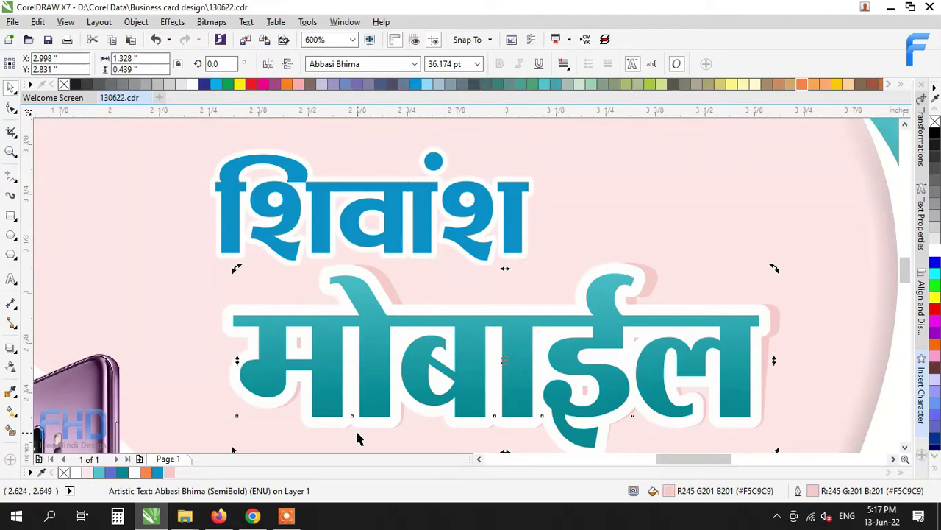
Step: Reduce the skew of the pink shadow copy slightly and set its outline width to 6 pt
scroll(664, 289, "down", 2)
scroll(610, 274, "up", 2)
left_click(574, 279)
left_click_drag(476, 268, 464, 264)
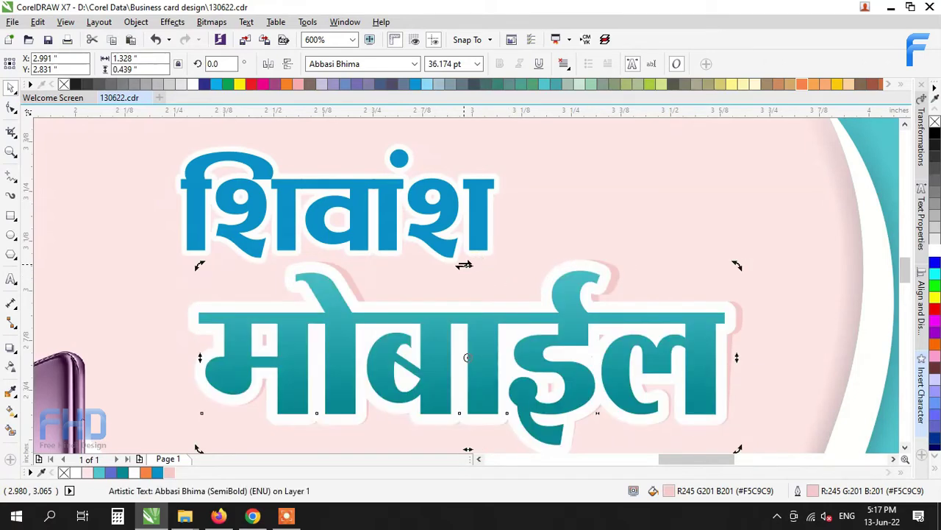
key("F12")
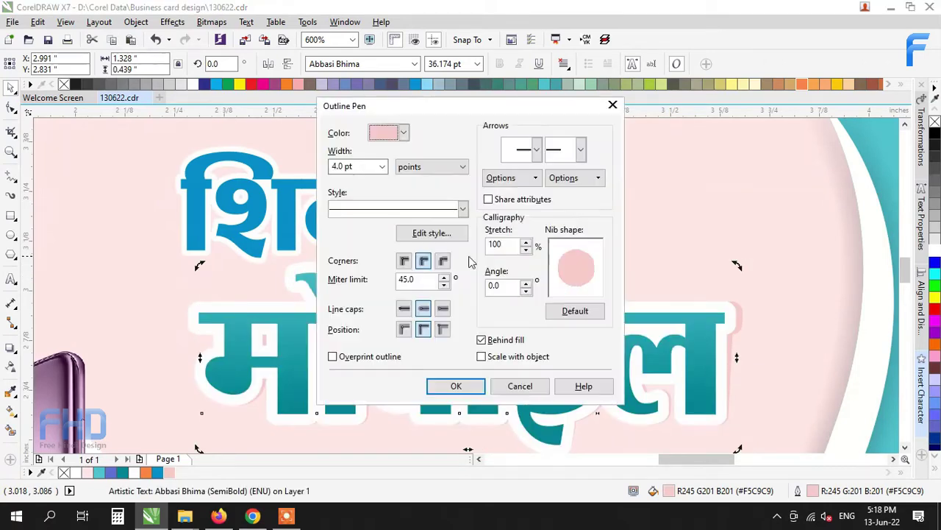
type("6")
key("Return")
scroll(493, 272, "down", 1)
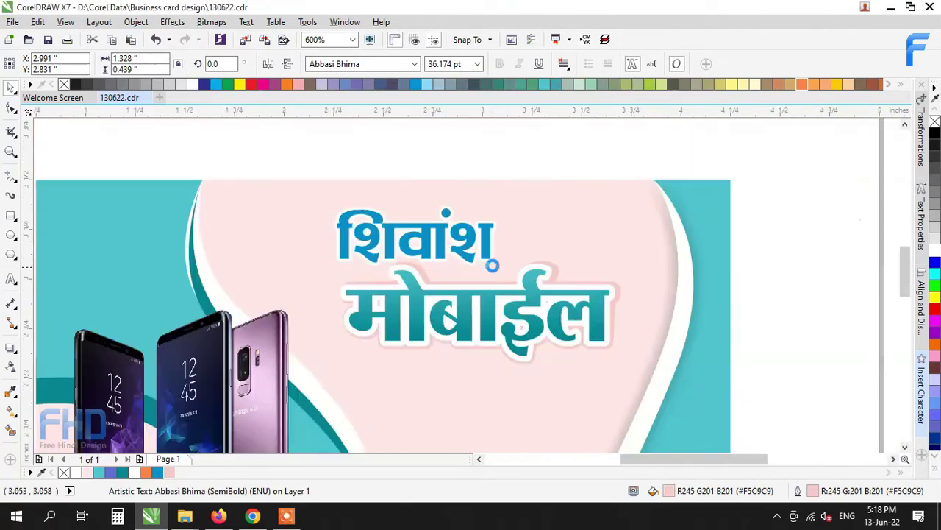
left_click(824, 300)
left_click_drag(550, 159, 283, 300)
scroll(485, 230, "left", 1)
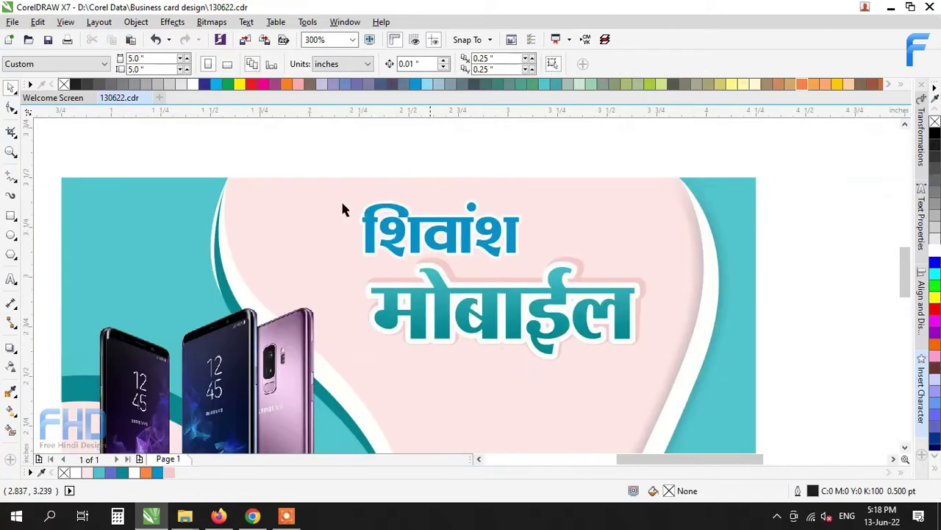
scroll(533, 270, "down", 1)
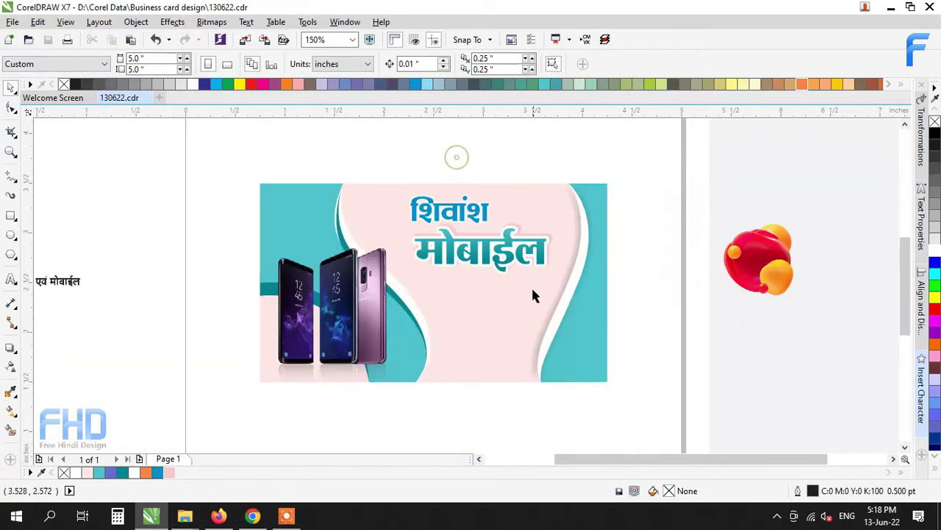
Step: Paste the green WhatsApp banner image, set its width to 2 inches proportionally, and place it over the card's lower edge
scroll(534, 270, "down", 1)
scroll(507, 337, "up", 1)
key("ctrl+v")
scroll(506, 337, "down", 1)
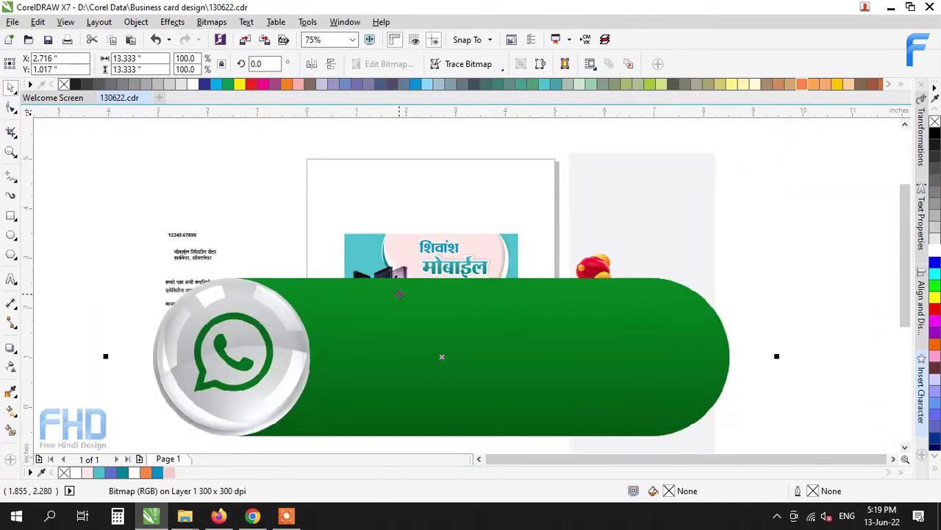
left_click_drag(151, 61, 35, 60)
type("2")
key("Return")
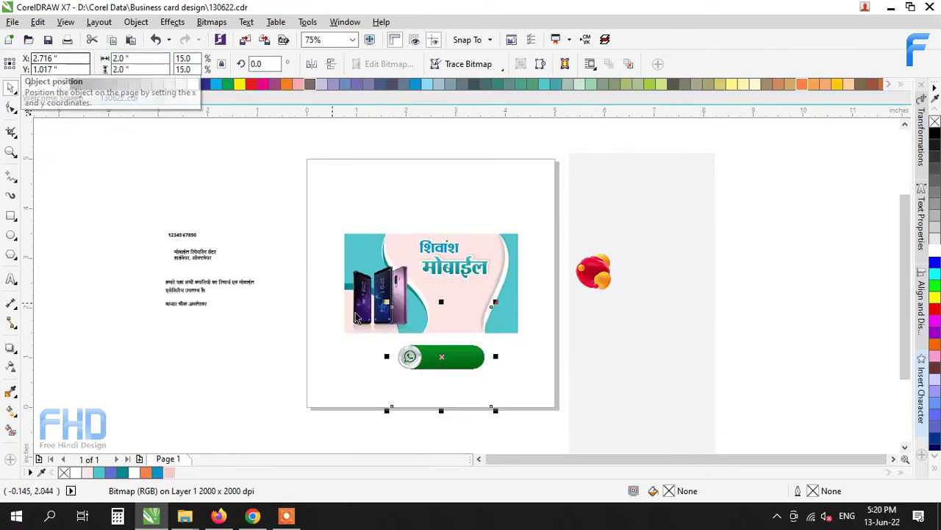
scroll(438, 341, "up", 1)
left_click_drag(455, 368, 482, 290)
Step: Crop the WhatsApp image closely around the glass icon and the green banner
left_click(9, 130)
left_click_drag(568, 270, 391, 329)
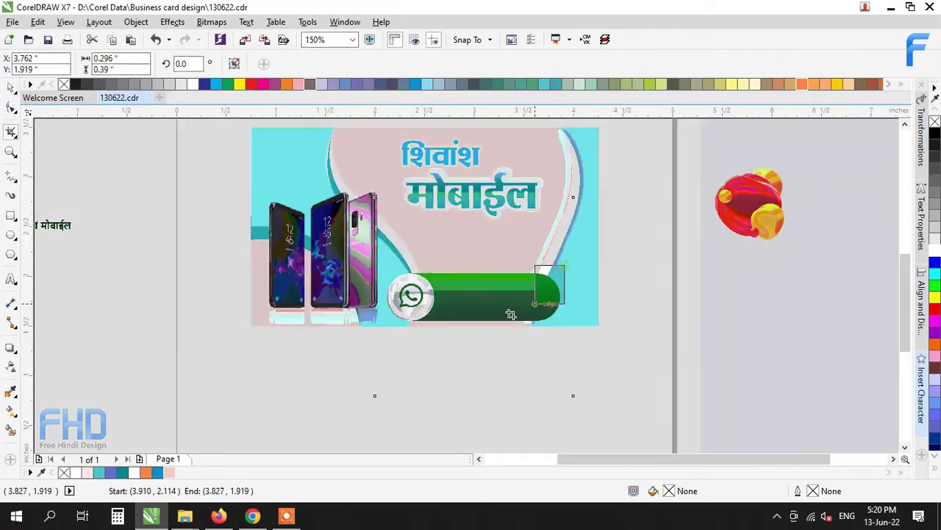
scroll(389, 296, "up", 2)
left_click_drag(388, 296, 378, 296)
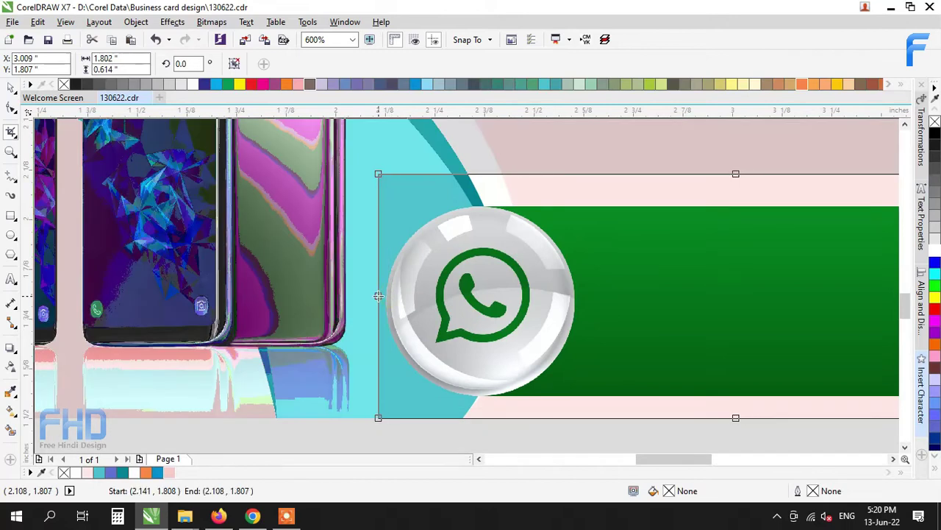
left_click_drag(735, 174, 736, 198)
left_click_drag(735, 417, 736, 403)
key("Return")
Step: Shrink the cropped WhatsApp banner and place it in the card's upper-right corner beside शिवांश
left_click(10, 89)
key("F3")
left_click_drag(787, 237, 693, 296)
left_click_drag(533, 321, 753, 296)
scroll(658, 321, "down", 1)
left_click_drag(703, 312, 722, 160)
scroll(712, 136, "up", 2)
left_click_drag(707, 213, 688, 216)
scroll(654, 219, "down", 2)
scroll(702, 206, "up", 2)
scroll(654, 224, "down", 1)
left_click(586, 181)
scroll(658, 222, "down", 2)
Step: Bring the phone number text to the WhatsApp banner and set its font to Rockwell Condensed Bold
left_click_drag(336, 221, 647, 219)
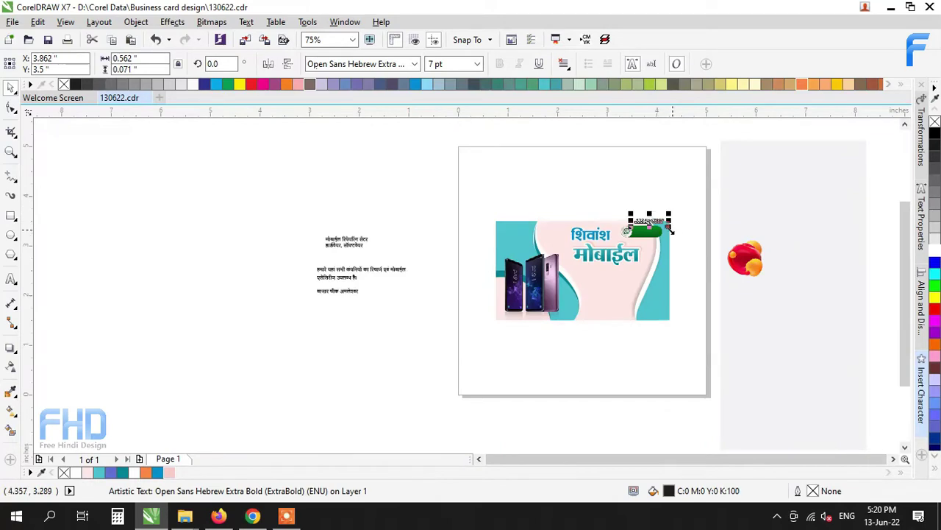
scroll(640, 204, "up", 3)
left_click(414, 64)
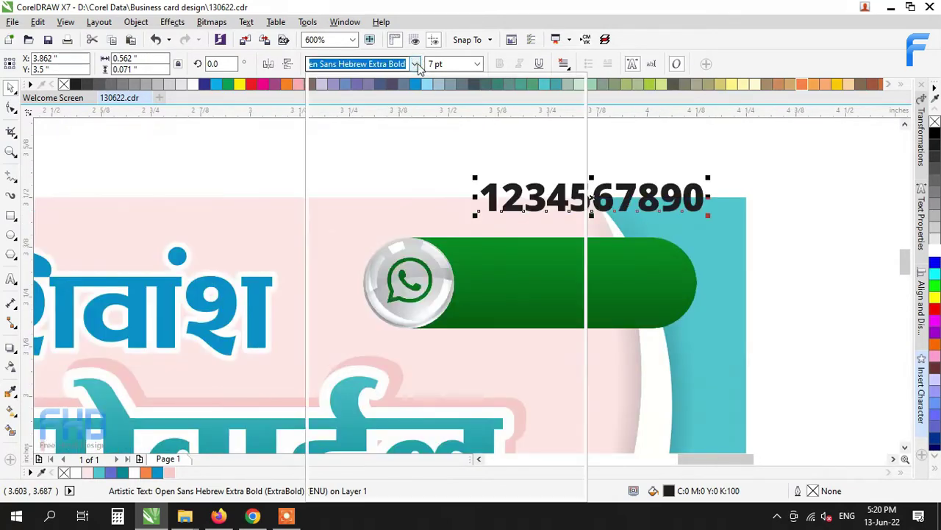
scroll(353, 247, "down", 8)
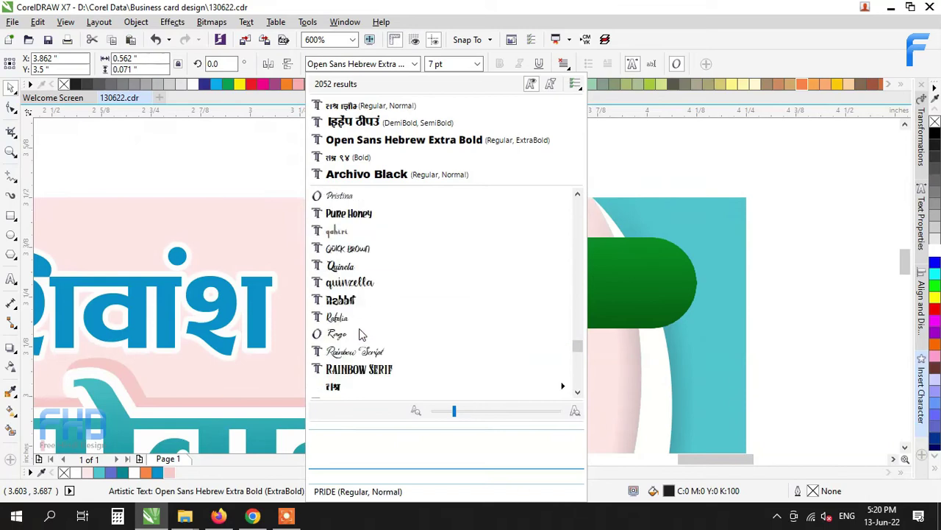
scroll(368, 353, "down", 6)
scroll(375, 364, "down", 6)
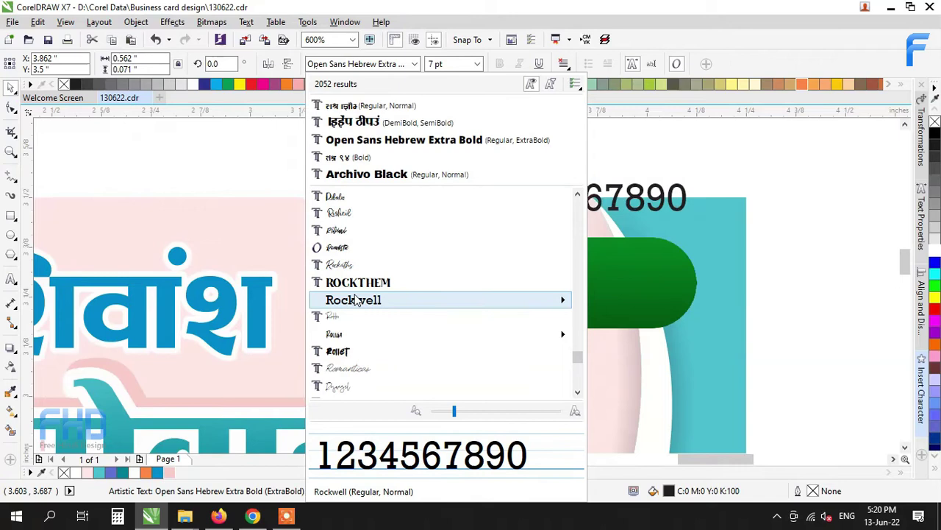
mouse_move(357, 303)
left_click(614, 353)
Step: Enlarge the phone number to about 9 pt, fit it inside the green banner beside the icon and fill it white
left_click_drag(592, 194, 680, 256)
left_click_drag(588, 279, 582, 286)
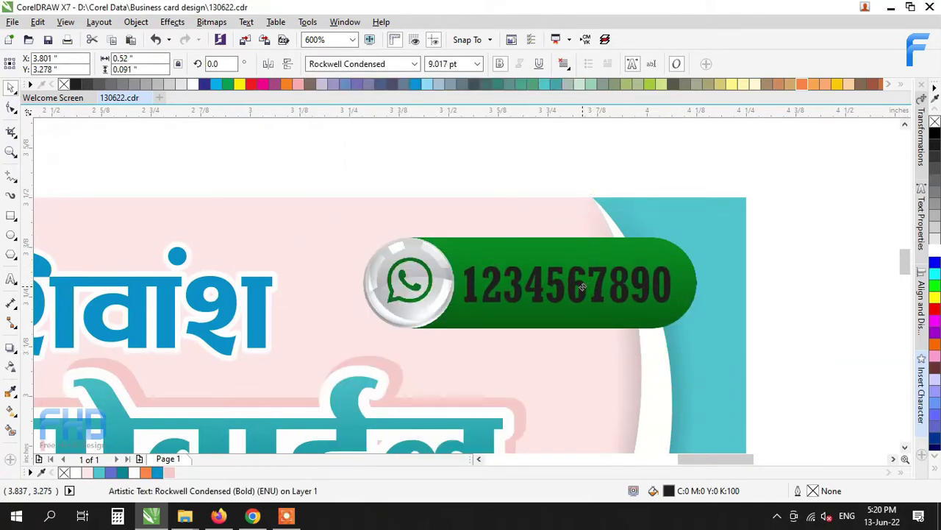
left_click(192, 84)
scroll(287, 260, "up", 2)
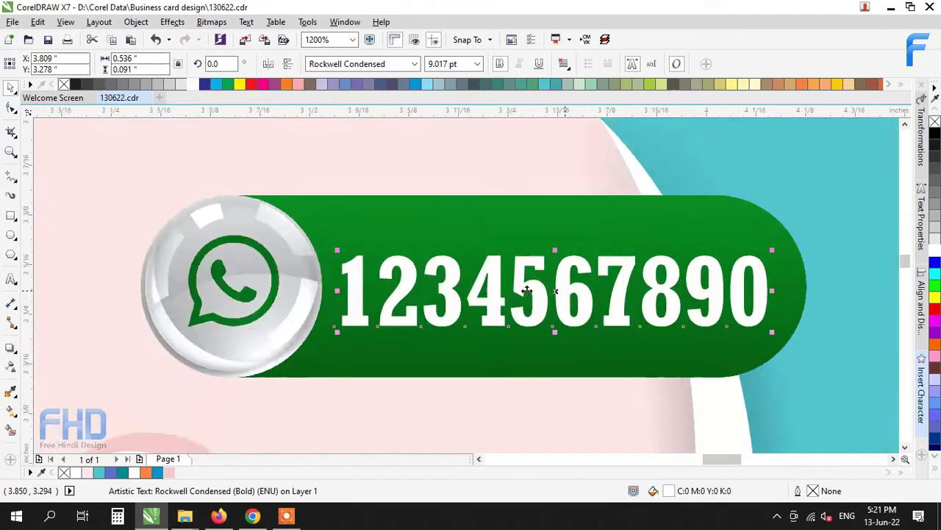
scroll(287, 261, "down", 3)
left_click(649, 250)
scroll(649, 250, "down", 2)
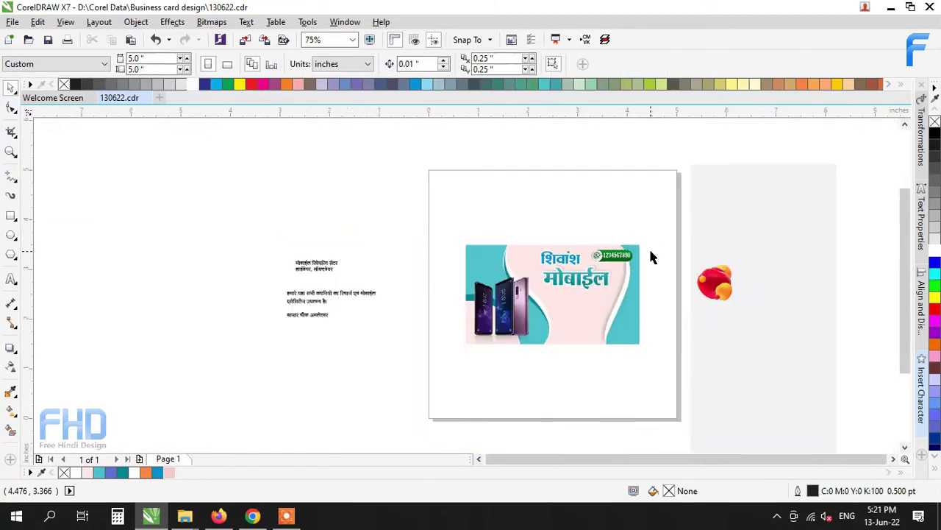
Step: Move the address line onto the pale pink area near the card's bottom edge, between the two waves
scroll(490, 268, "up", 1)
scroll(488, 275, "down", 1)
scroll(452, 319, "up", 2)
scroll(441, 290, "down", 2)
left_click_drag(200, 323, 473, 333)
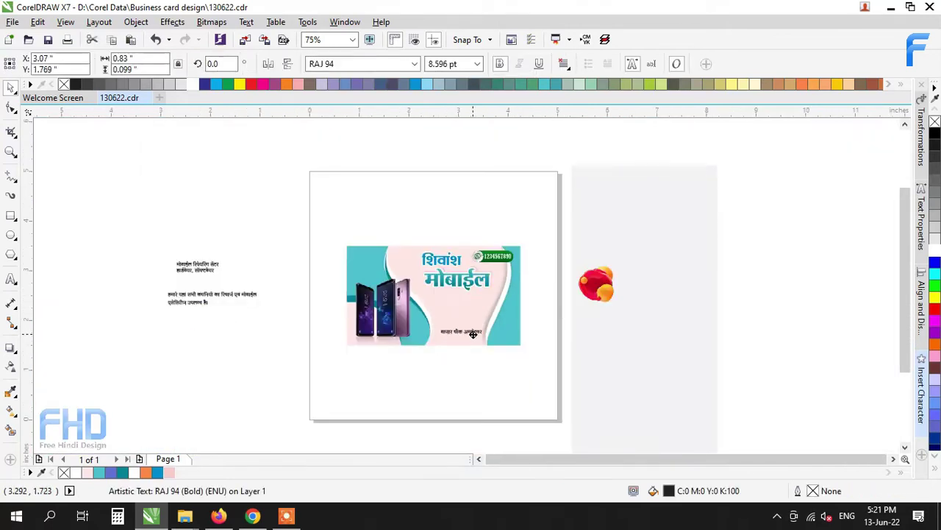
scroll(485, 353, "up", 2)
left_click(475, 346)
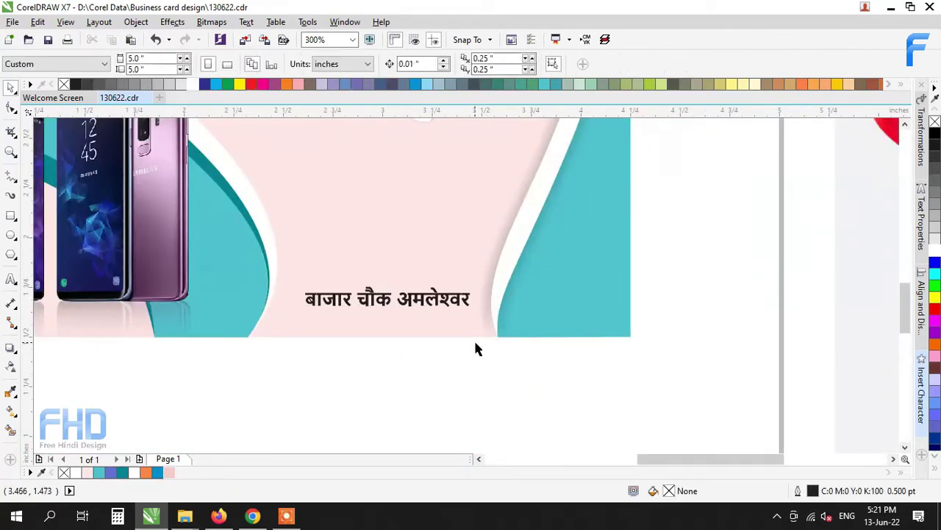
Step: Move the two-line services sentence beginning हमारे यहां onto the card directly below मोबाईल
scroll(475, 347, "down", 1)
scroll(427, 295, "down", 1)
scroll(182, 227, "up", 1)
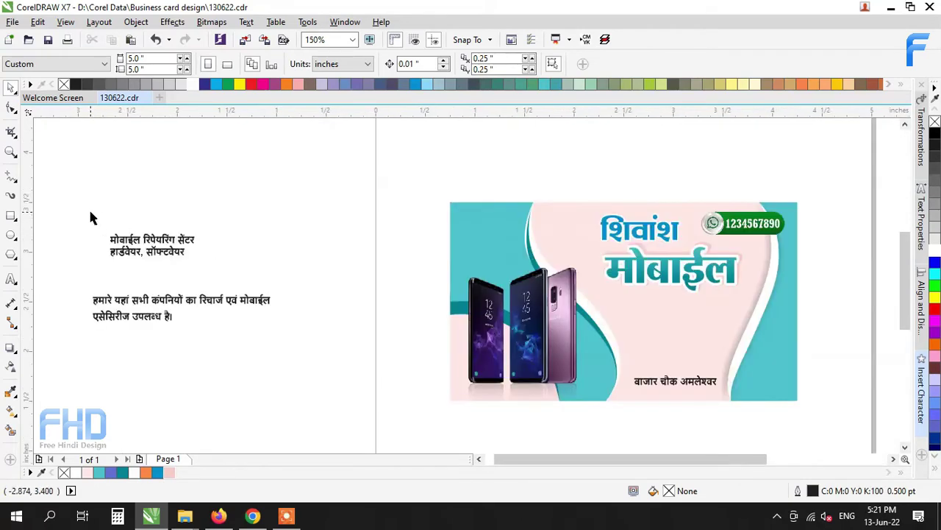
left_click_drag(90, 211, 255, 269)
left_click(216, 303)
left_click_drag(217, 295, 745, 304)
scroll(794, 313, "up", 1)
scroll(514, 303, "down", 1)
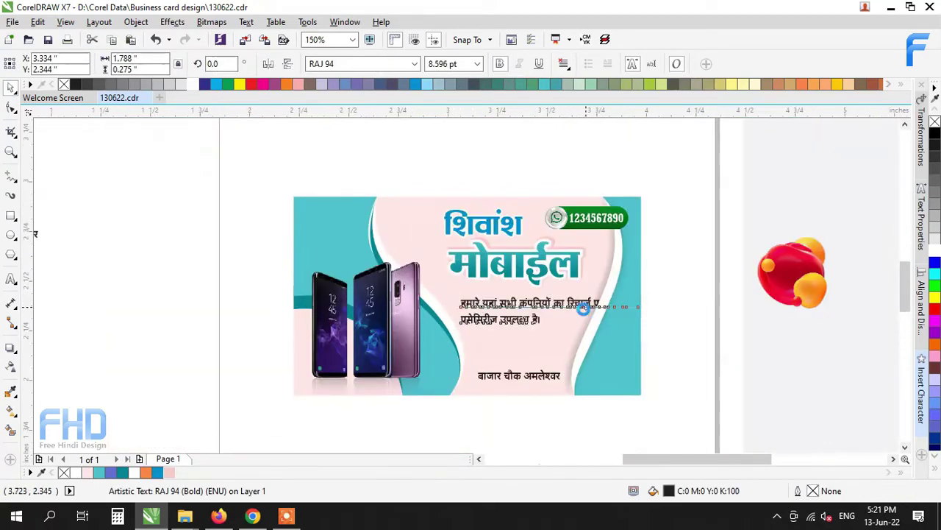
Step: Re-break the services sentence after रिचार्ज so that the second line reads एवं मोबाईल एसेसिरीज उपलब्ध है।
scroll(588, 298, "up", 1)
double_click(485, 294)
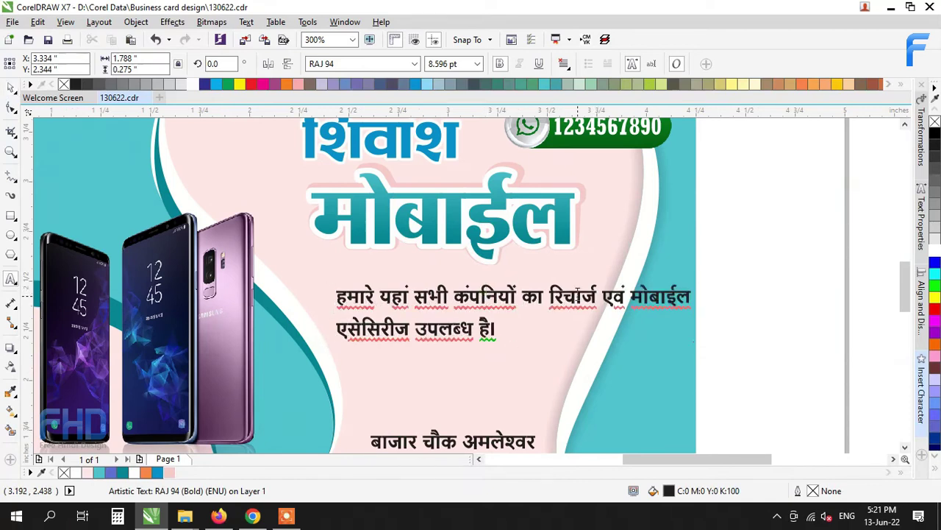
key("Return")
key("Delete")
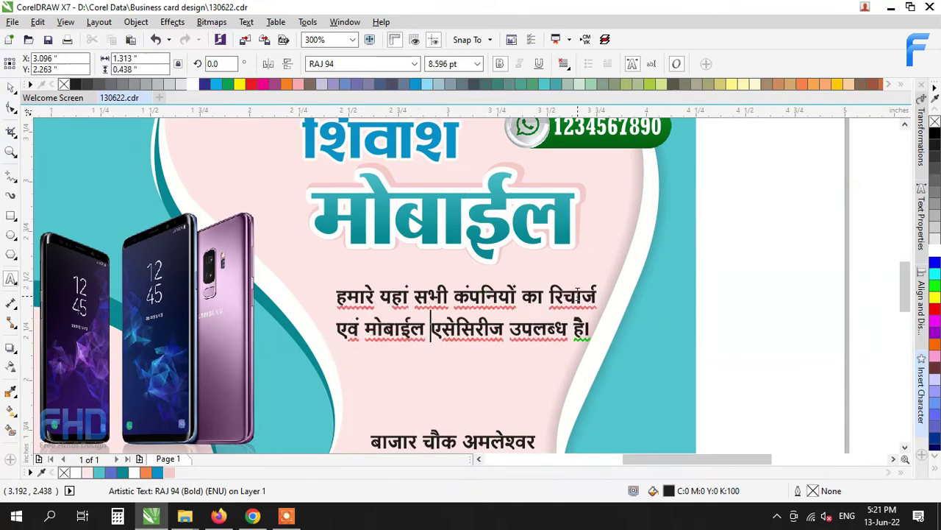
Step: Centre-align the services sentence, tighten its line spacing and shift it slightly up towards मोबाईल
key("ctrl+space")
left_click(564, 64)
left_click(581, 108)
left_click(10, 107)
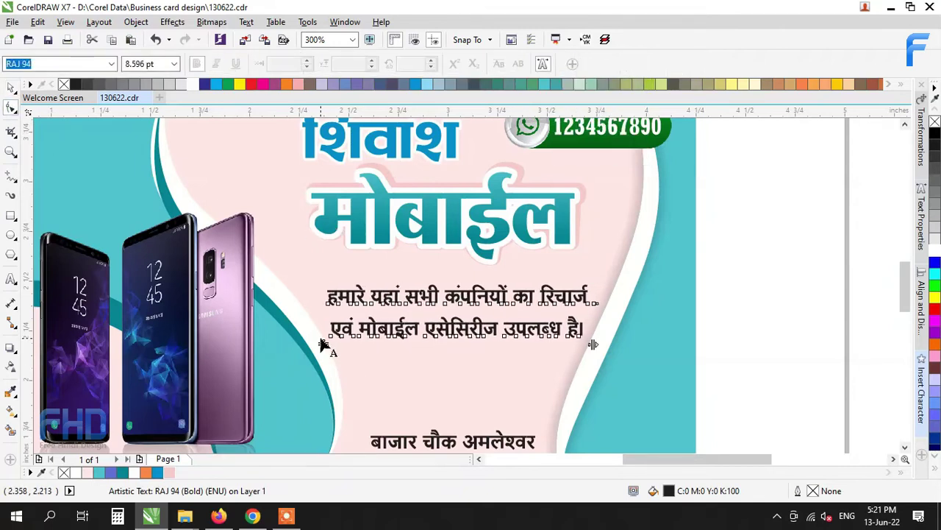
left_click_drag(323, 342, 327, 335)
left_click(10, 86)
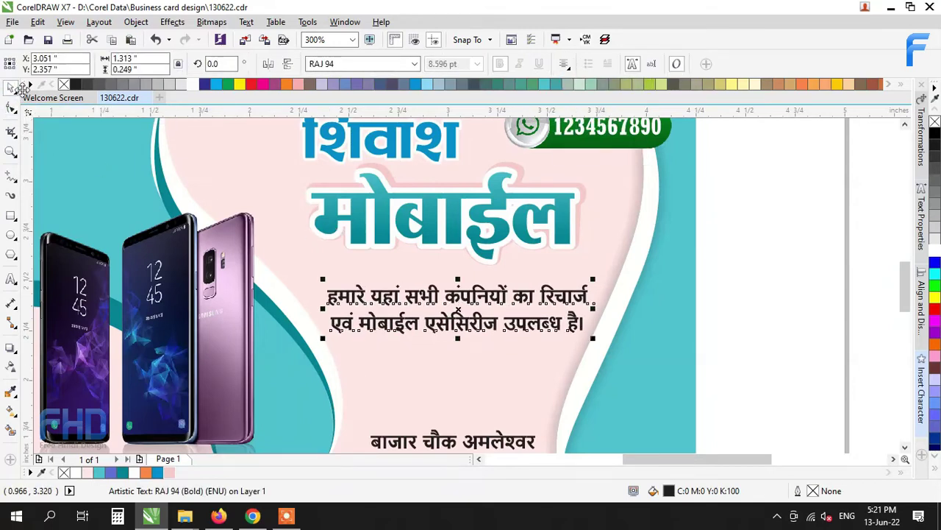
left_click_drag(548, 309, 546, 302)
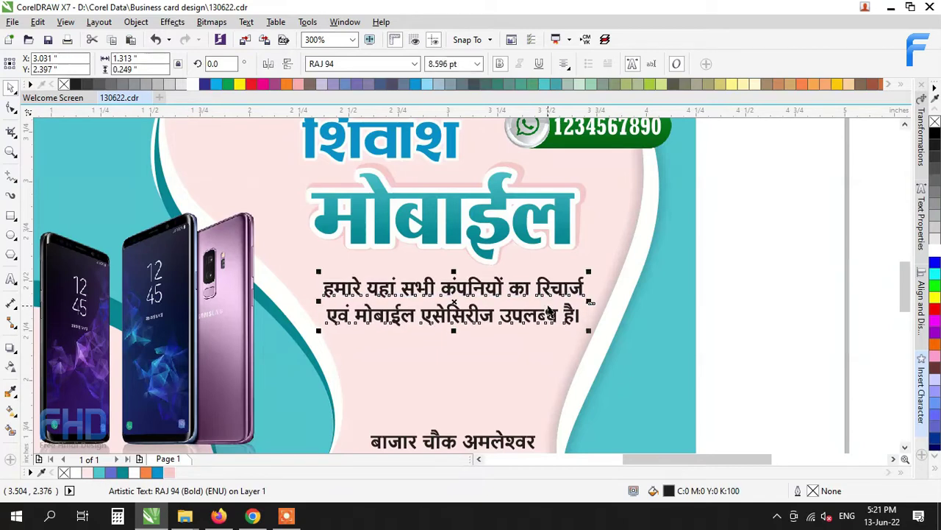
Step: Fill the services sentence with the blue C82 M28 Y4 K0 from the document colours
left_click(159, 473)
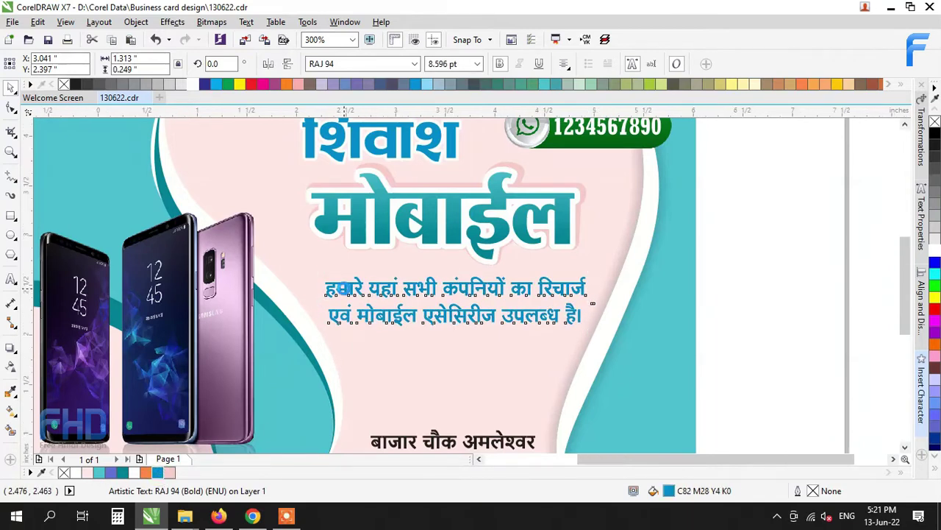
scroll(569, 309, "down", 2)
left_click(569, 309)
Step: Move the lines मोबाईल रिपेयरिंग सेंटर and हार्डवेयर, सॉफ्टवेयर onto the card between the services sentence and the address
scroll(349, 305, "down", 1)
scroll(92, 250, "up", 1)
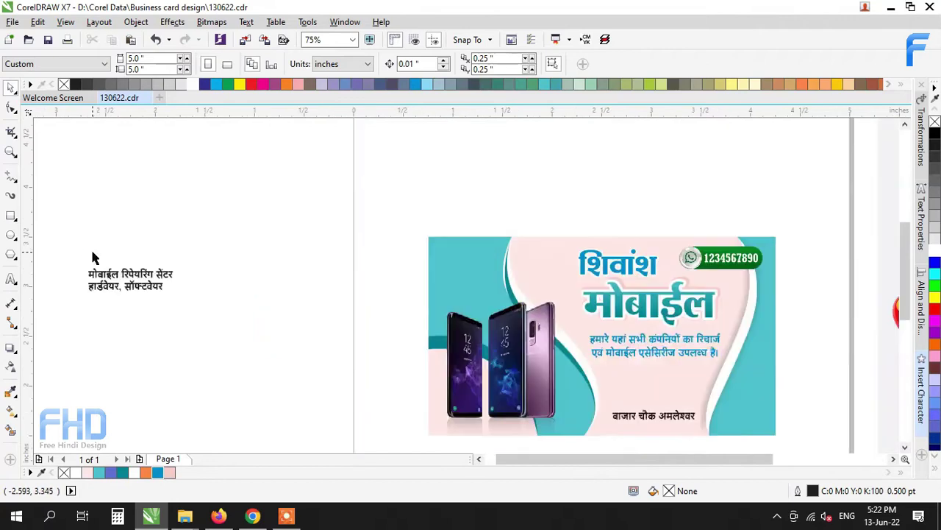
left_click_drag(78, 252, 189, 302)
left_click_drag(138, 278, 494, 258)
scroll(488, 261, "up", 2)
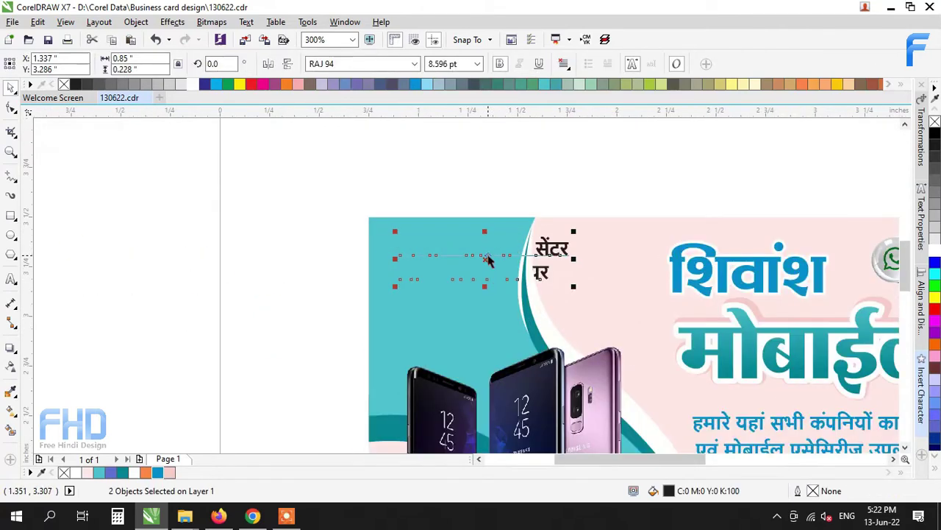
left_click(372, 185)
scroll(394, 237, "down", 2)
scroll(474, 247, "up", 2)
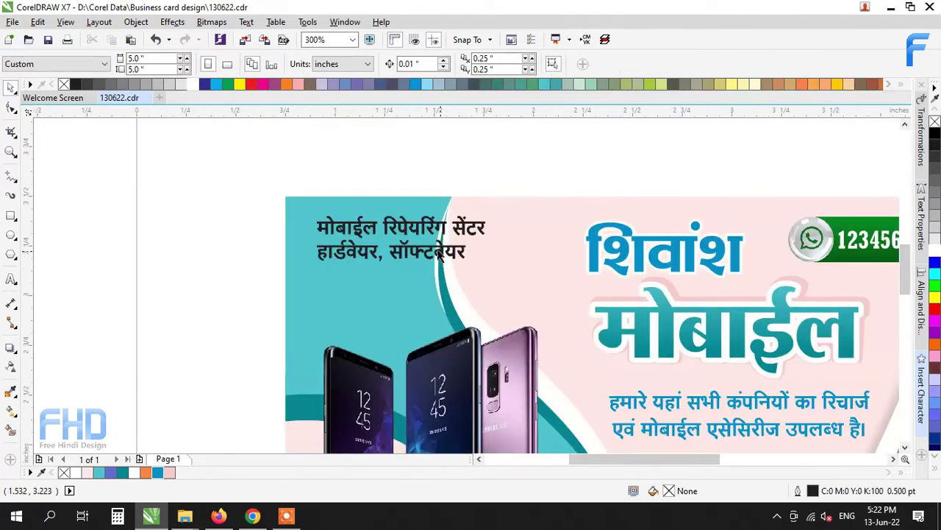
scroll(442, 256, "down", 2)
left_click_drag(377, 232, 540, 352)
scroll(496, 337, "down", 2)
scroll(497, 337, "up", 4)
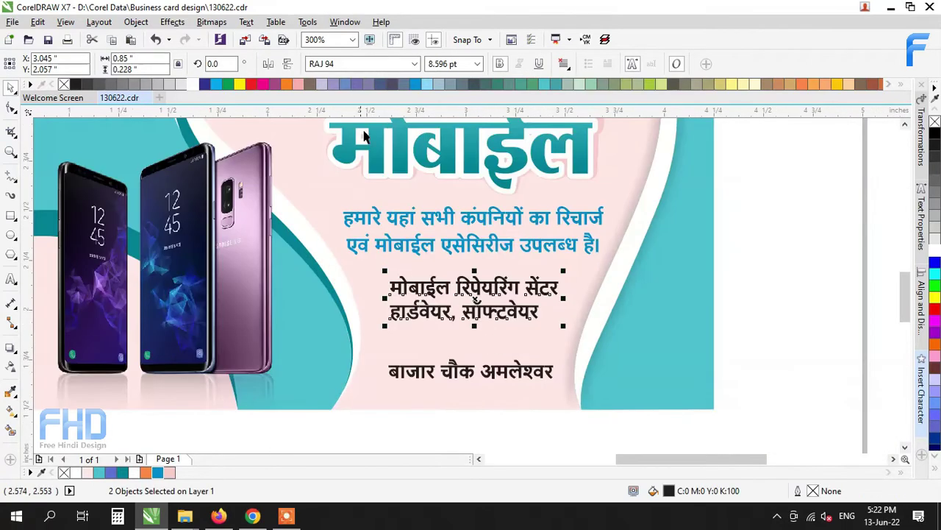
Step: Set the two repair-centre lines in the RAJ ARAP font and enlarge them to 11.479 pt
left_click(415, 64)
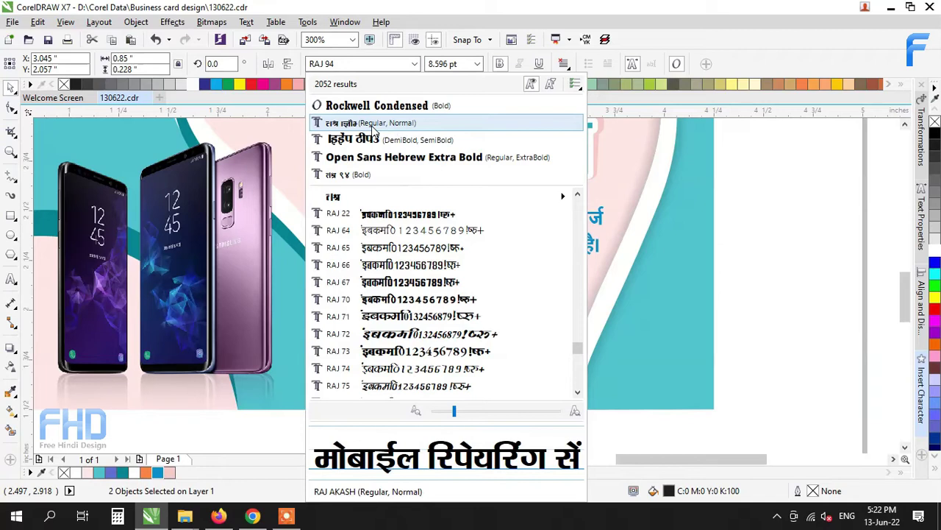
left_click(372, 127)
scroll(520, 302, "up", 2)
left_click(415, 64)
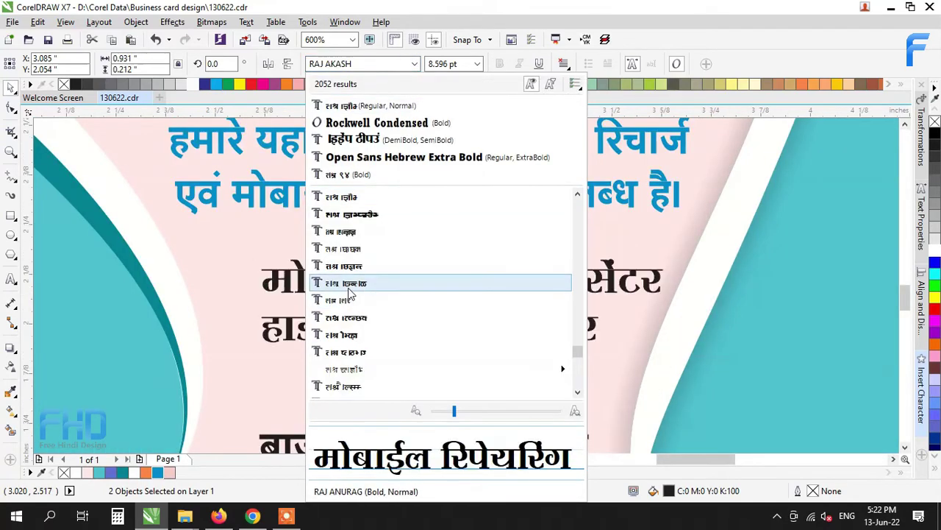
left_click(349, 300)
left_click_drag(585, 349, 648, 363)
Step: Centre the two repair-centre lines on each other and bring them closer together
left_click(564, 64)
left_click(581, 107)
left_click(397, 268)
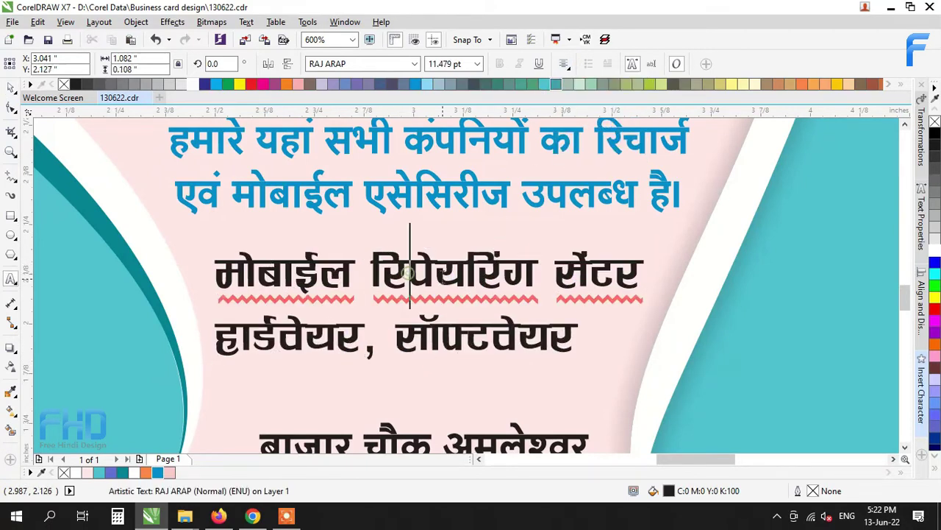
scroll(444, 278, "down", 2)
left_click_drag(328, 275, 542, 275)
left_click(564, 64)
left_click(576, 97)
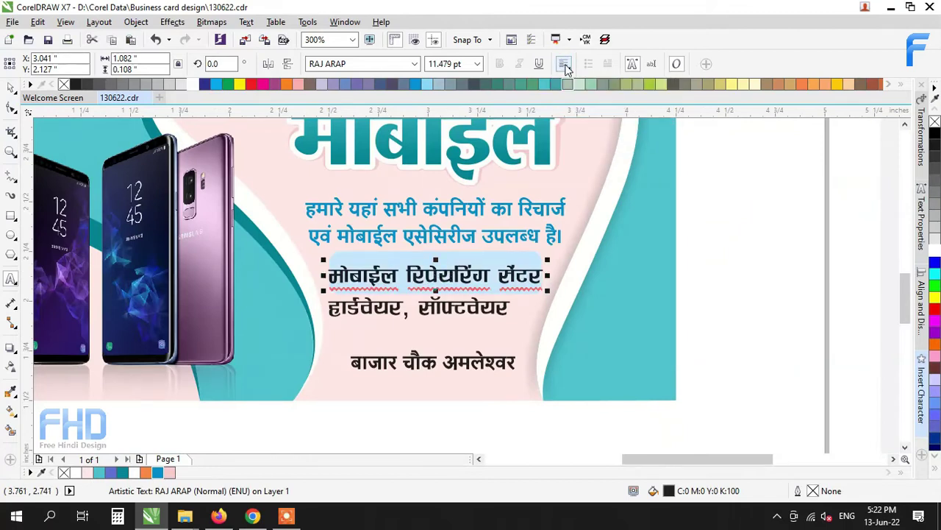
left_click(10, 87)
left_click(454, 303)
left_click(463, 272, "shift")
key("c")
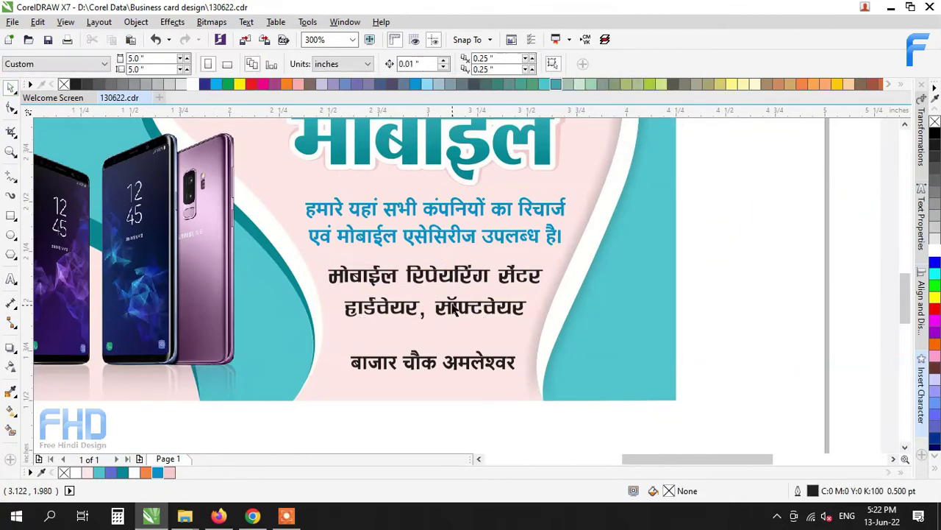
scroll(436, 270, "up", 1)
scroll(421, 239, "down", 2)
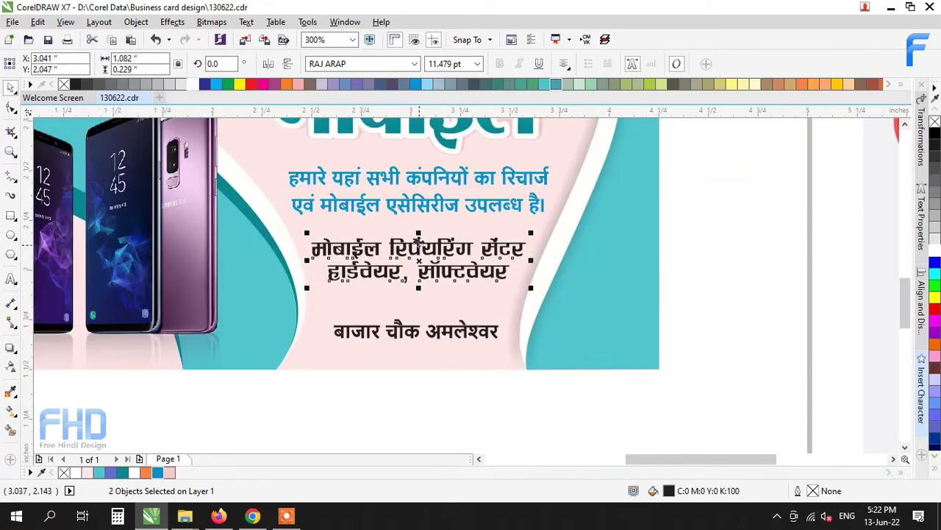
Step: Fill both repair-centre lines with the softer red C5 M97 Y87 K0 (#E13B42)
left_click(254, 84)
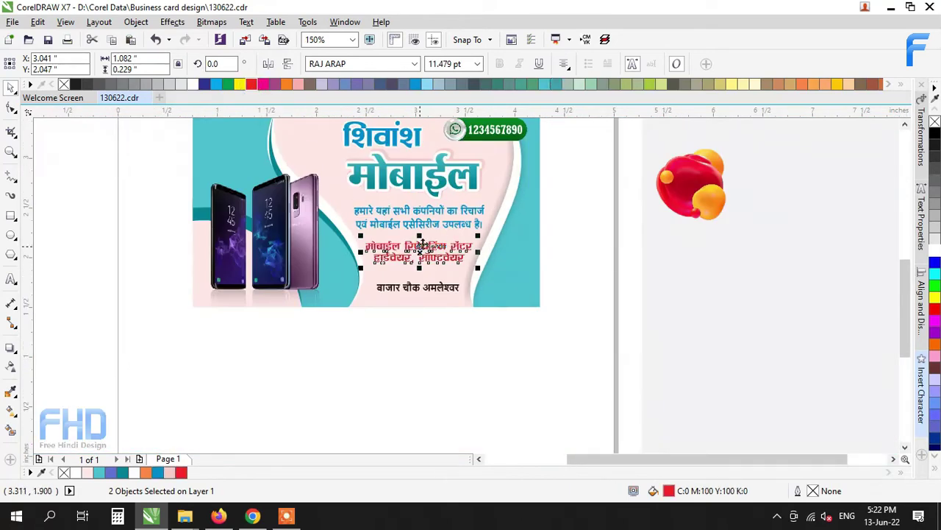
scroll(421, 245, "up", 2)
key("shift+F11")
mouse_move(518, 168)
left_mouse_down()
mouse_move(507, 174)
mouse_move(490, 162)
mouse_move(513, 172)
left_mouse_up()
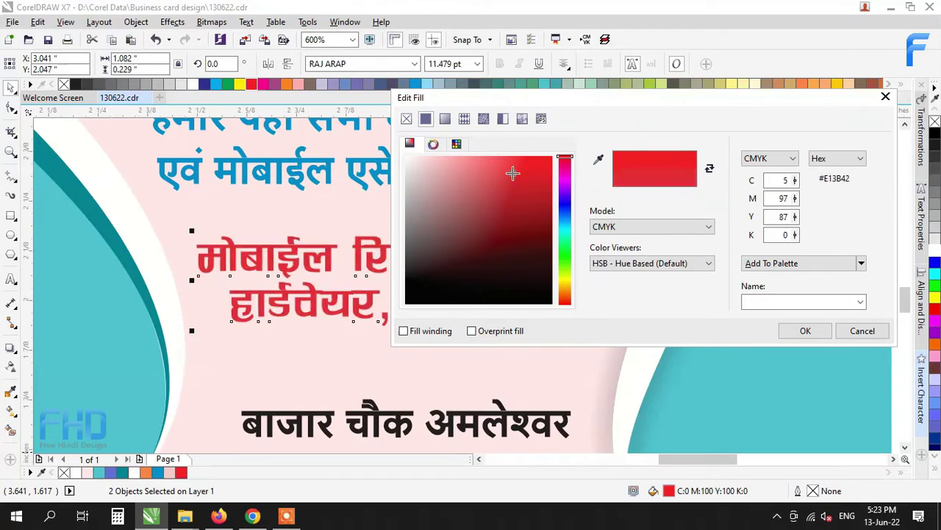
left_click(802, 330)
scroll(469, 284, "down", 2)
left_click(634, 325)
Step: Move the address line out of the pale pink area and place the blue services sentence below the red repair-centre lines
left_click_drag(440, 317, 562, 412)
left_click(620, 351)
scroll(463, 245, "up", 1)
left_click(463, 245)
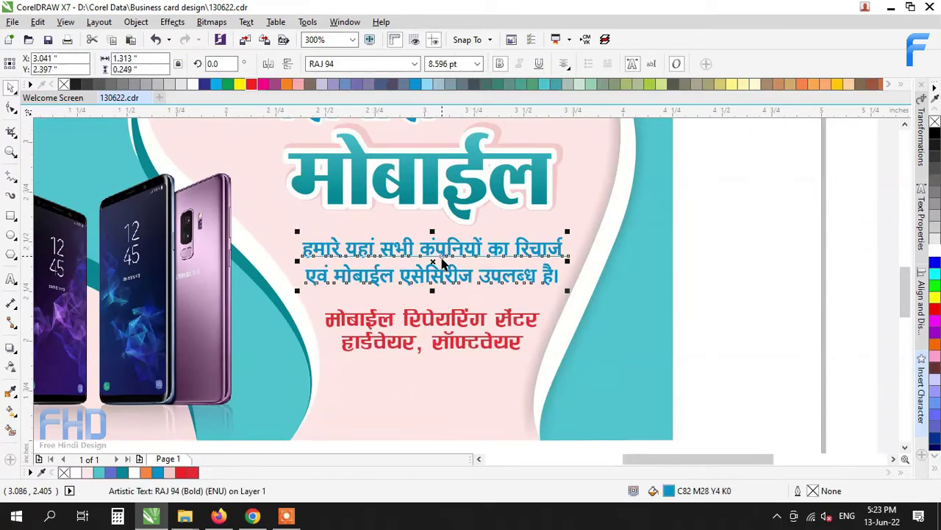
left_click_drag(444, 264, 437, 398)
left_click(416, 318)
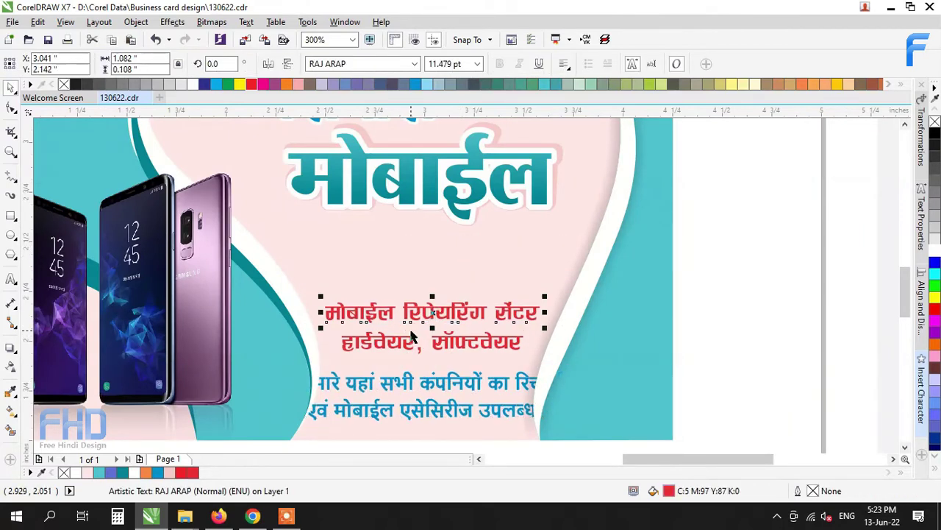
Step: Bring the two repair-centre lines closer together, group them and move the group up just below the word मोबाईल
key("Down")
key("Down")
key("Down")
left_click(411, 341, "shift")
key("ctrl+g")
left_click_drag(423, 319, 420, 244)
left_click(729, 289)
Step: Draw a rectangle about 1.175 by 0.262 inches around the repair-centre lines and round its corners to about 0.031 inch
left_click(10, 217)
scroll(347, 243, "up", 1)
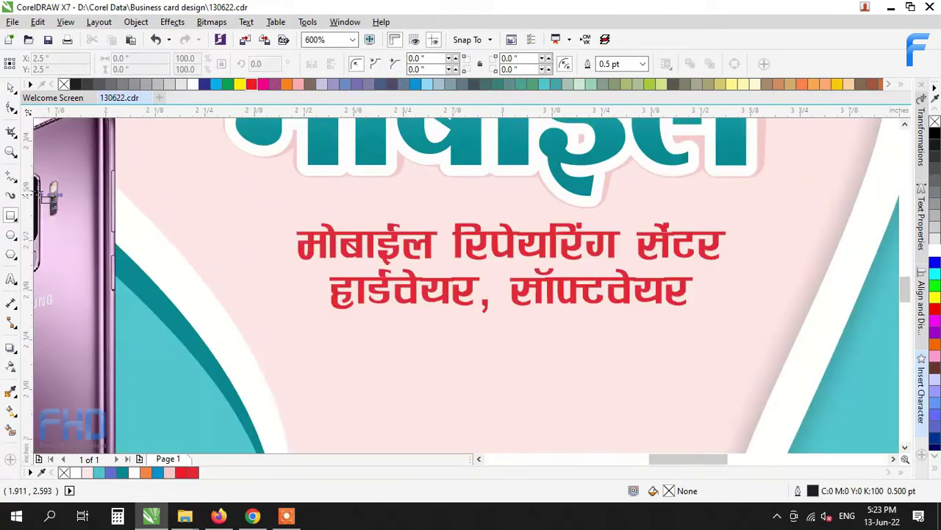
mouse_move(280, 213)
left_mouse_down()
mouse_move(745, 321)
mouse_move(737, 319)
left_mouse_up()
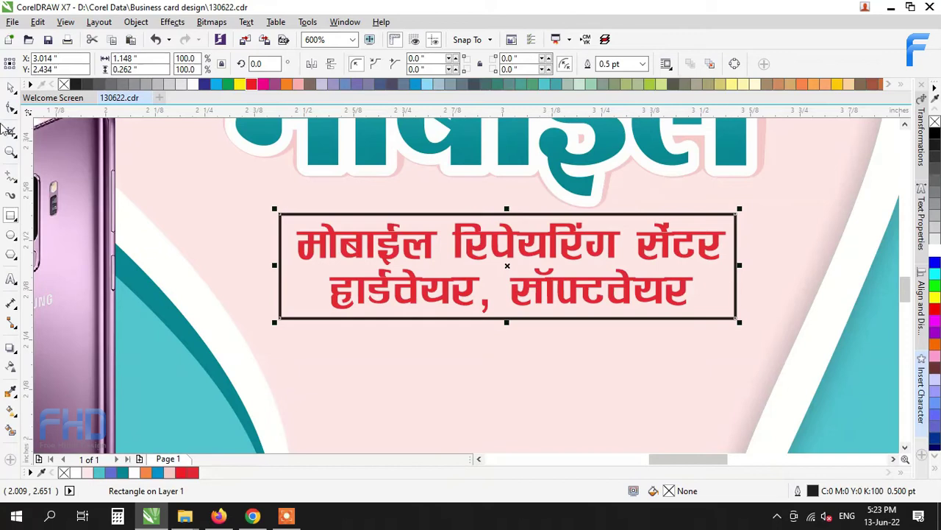
left_click_drag(739, 265, 750, 266)
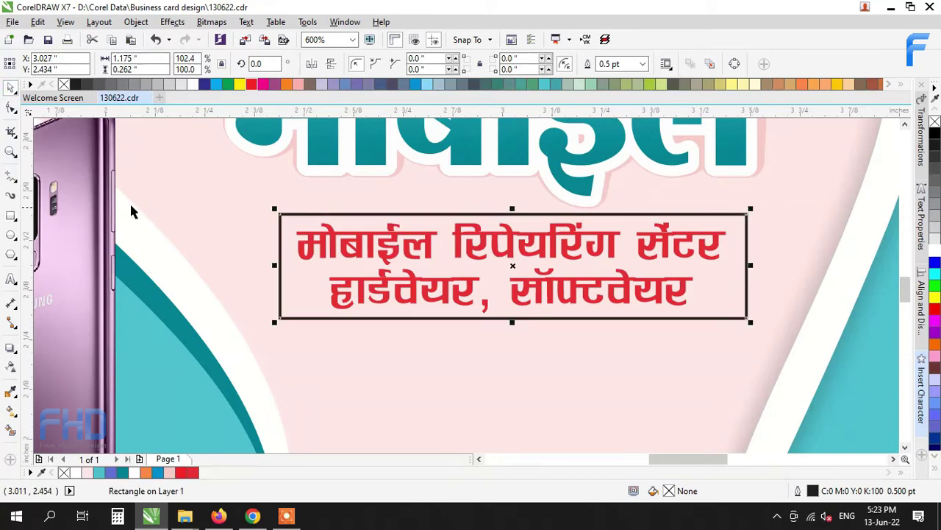
left_click_drag(279, 216, 291, 216)
key("space")
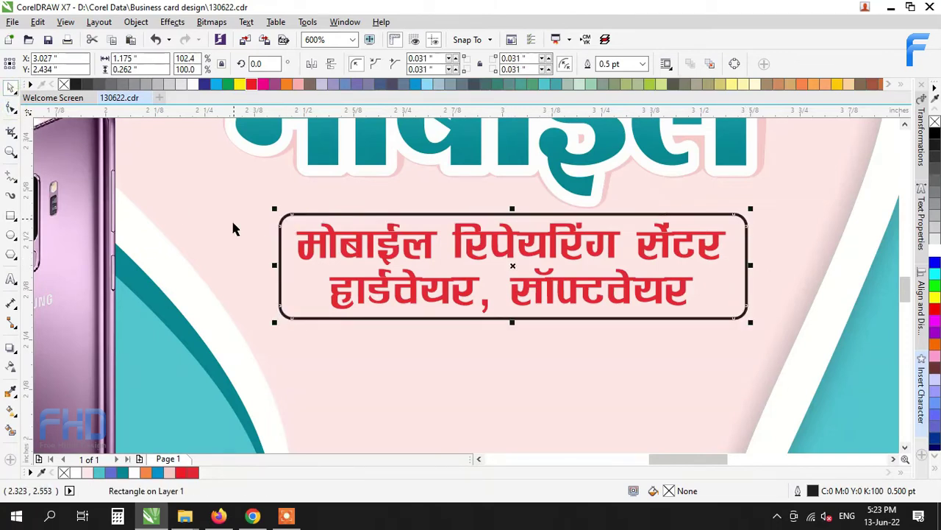
Step: Convert the rounded rectangle to curves and pull both lower corners inward so the panel tapers towards its base
key("ctrl+q")
key("F10")
scroll(294, 331, "up", 2)
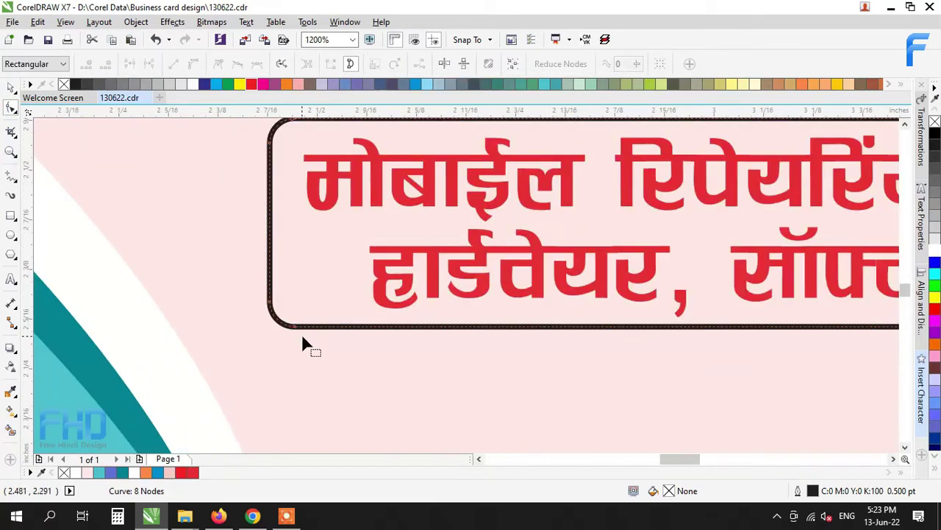
left_click_drag(335, 329, 333, 328)
scroll(201, 293, "down", 1)
scroll(713, 303, "up", 2)
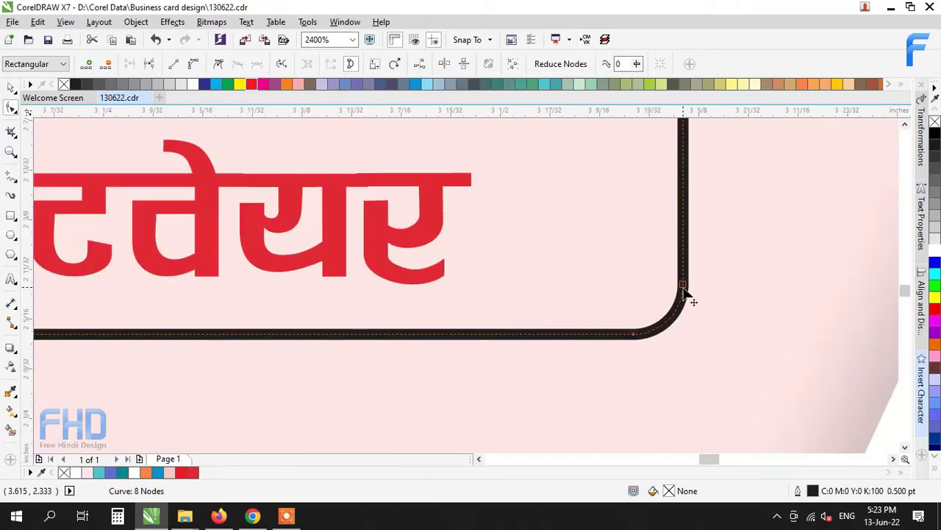
scroll(684, 295, "down", 2)
left_click_drag(683, 293, 663, 287)
key("space")
key("F3")
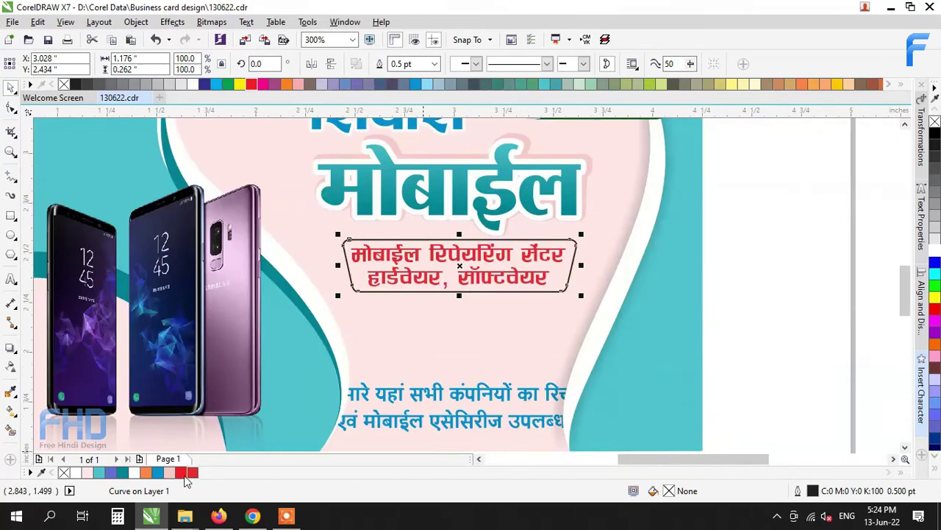
Step: Fill the tapered panel with pink #F5C9C9, remove its outline and bring the repair-centre text to the front
left_click(170, 474)
right_click(64, 472)
left_click_drag(764, 217, 349, 319)
key("shift+Page_Up")
scroll(504, 265, "up", 1)
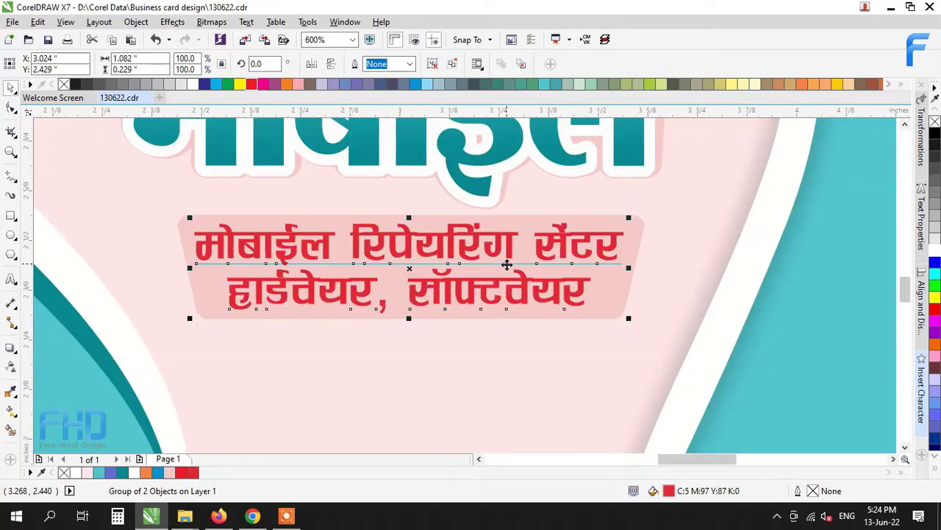
Step: Make a vertically mirrored copy of the pink panel, fill it with Turquoise and send it behind the original panel
left_click(622, 298)
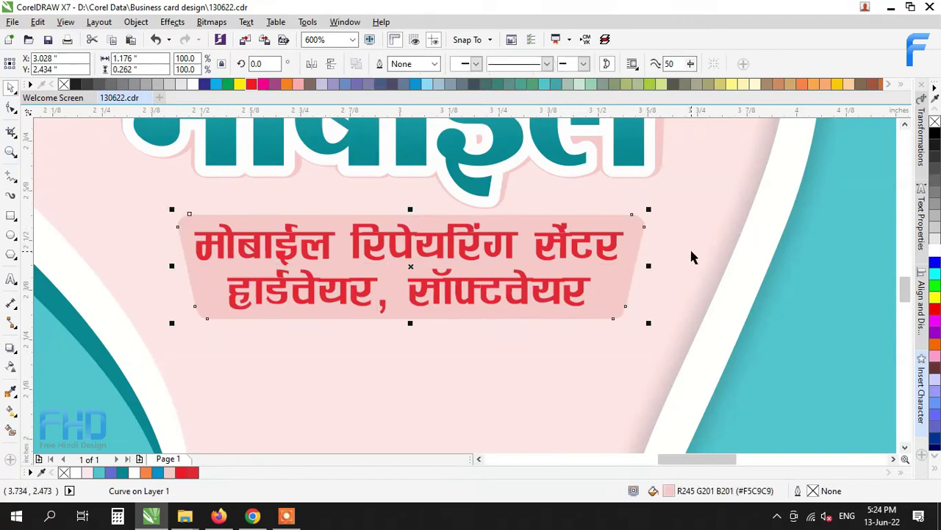
left_click(329, 64)
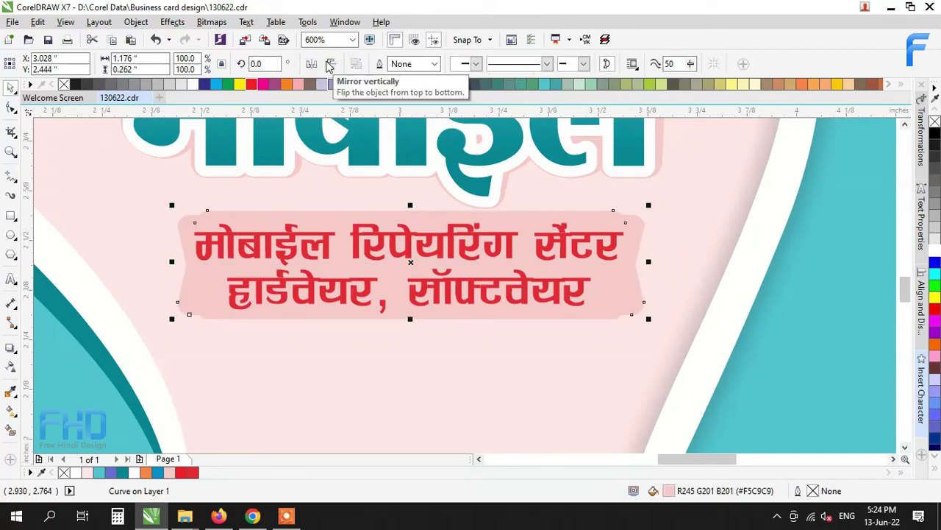
left_click(99, 472)
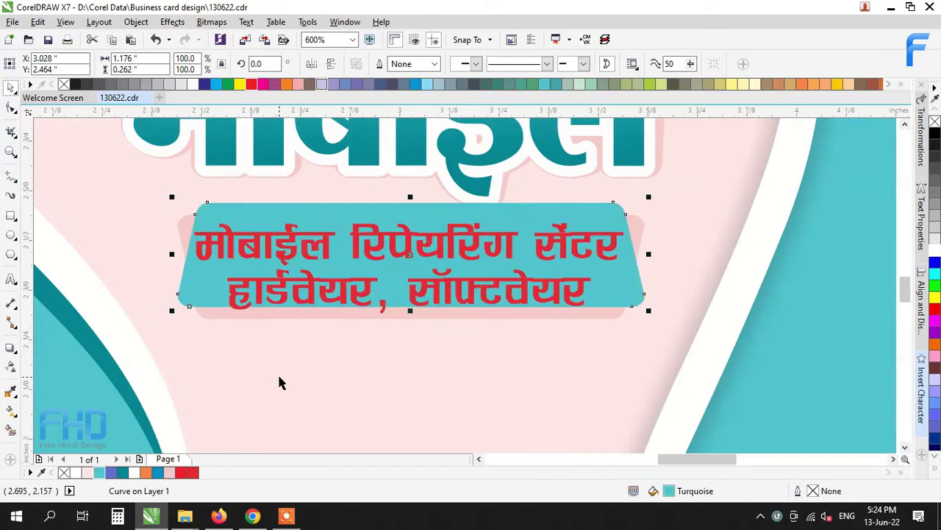
key("ctrl+Page_Down")
key("Down")
key("Down")
key("Up")
key("Down")
key("Up")
Step: Scale the turquoise backing panel down to 97.2% and rotate it to 355.431 degrees behind the pink panel
left_click_drag(652, 204, 259, 330)
scroll(377, 274, "down", 1)
scroll(452, 305, "up", 1)
left_click(558, 303)
mouse_move(570, 313)
left_mouse_down()
mouse_move(580, 307)
mouse_move(563, 308)
left_mouse_up()
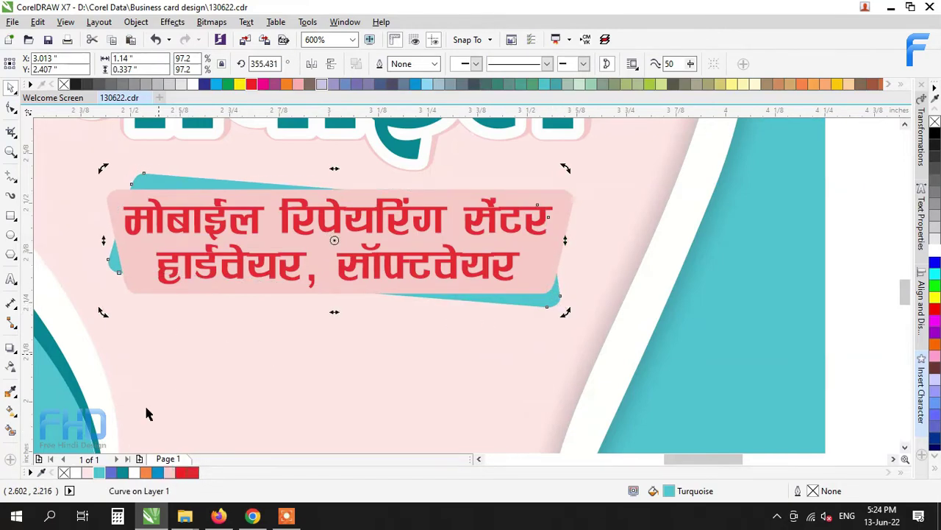
Step: Fill the tilted backing panel with pink #F5C9C9 and the front panel with paler pink #FFE6E6
left_click(89, 473)
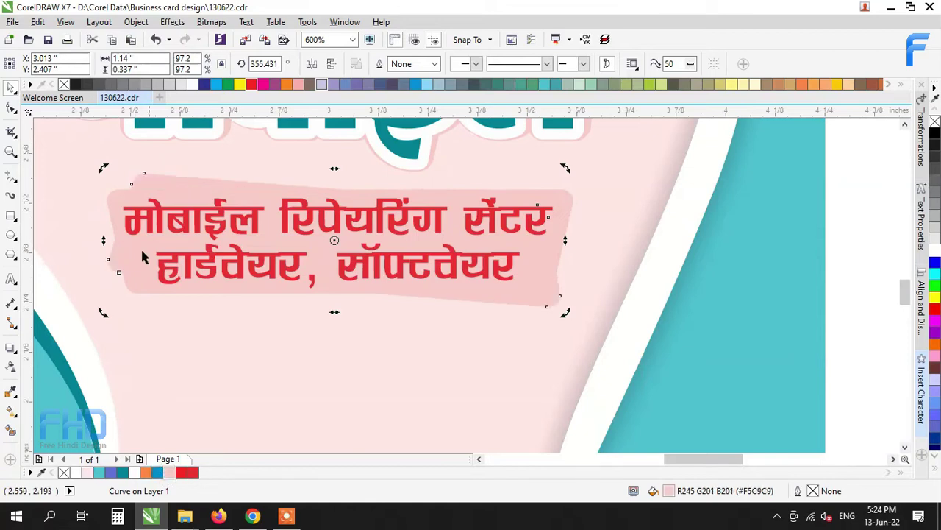
left_click(144, 287)
left_click(87, 473)
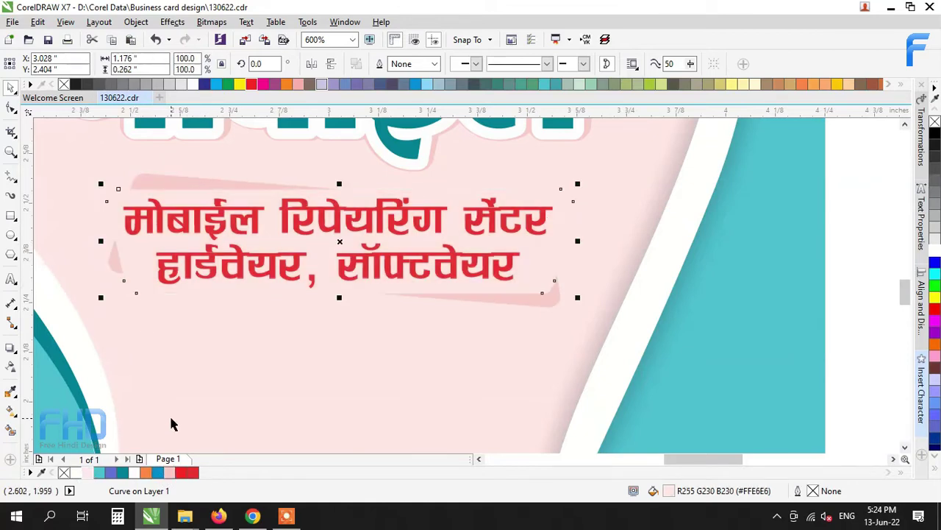
Step: Add a soft drop shadow around the front panel with opacity 13 and feathering 21
left_click(11, 347)
left_click(44, 64)
left_click(63, 181)
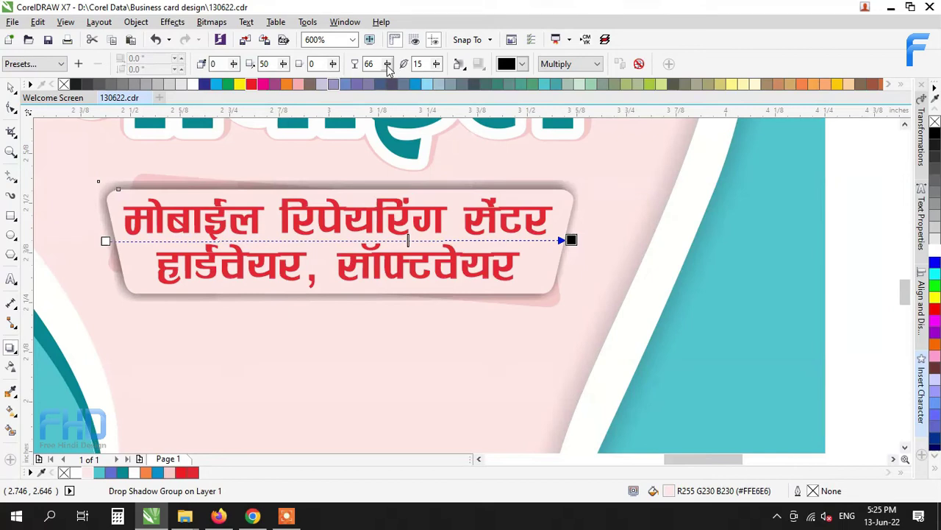
left_click_drag(387, 65, 360, 85)
left_click_drag(436, 65, 397, 83)
scroll(217, 219, "down", 1)
left_click(681, 321)
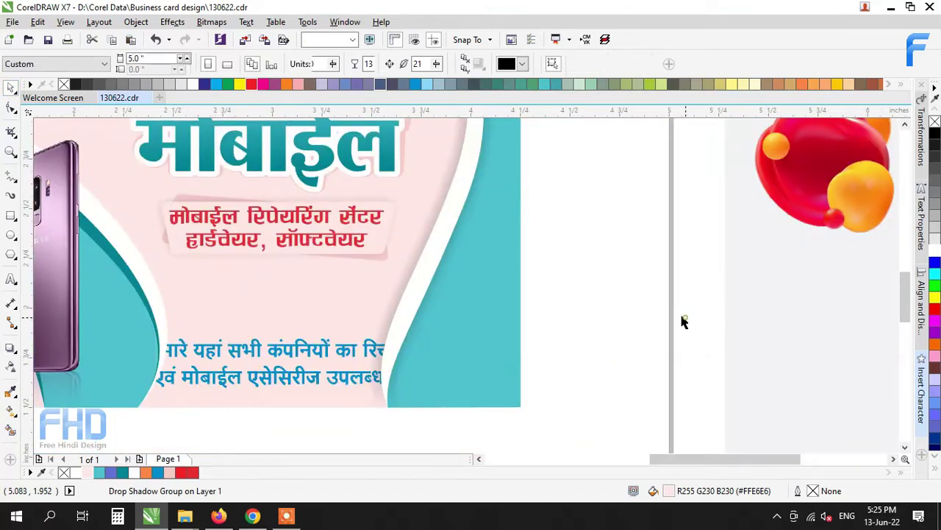
Step: Enlarge the repair-centre text together with both panels to about 1.64 by 0.45 inches, keeping it below मोबाईल
scroll(680, 320, "down", 1)
scroll(607, 277, "up", 2)
left_click_drag(688, 234, 348, 311)
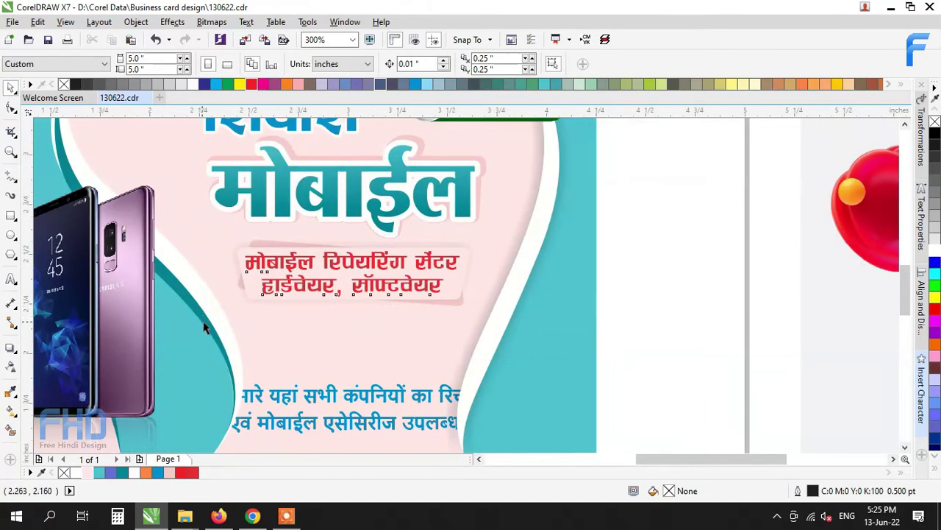
left_click_drag(206, 328, 206, 328)
left_click_drag(478, 311, 521, 328)
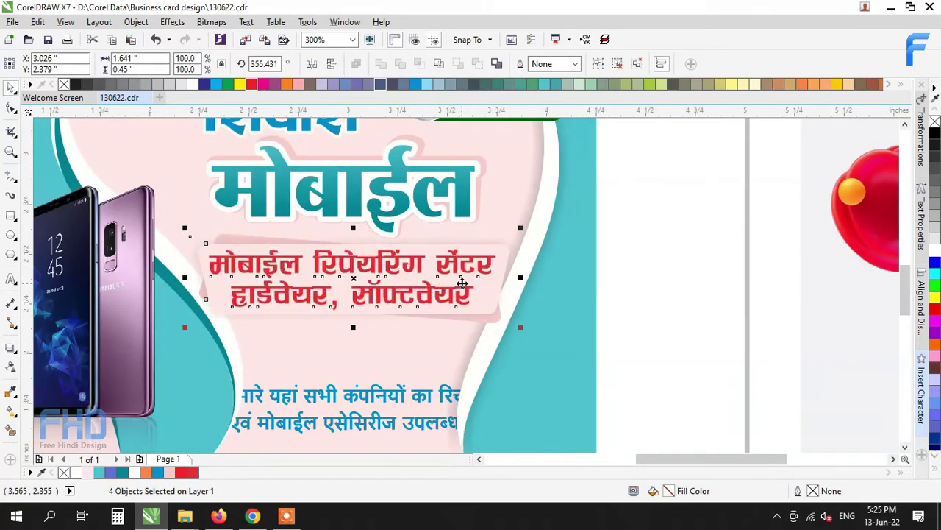
left_click(699, 301)
Step: Fill the grouped repair-centre text with the blue C82 M28 Y4 K0
left_click(436, 320)
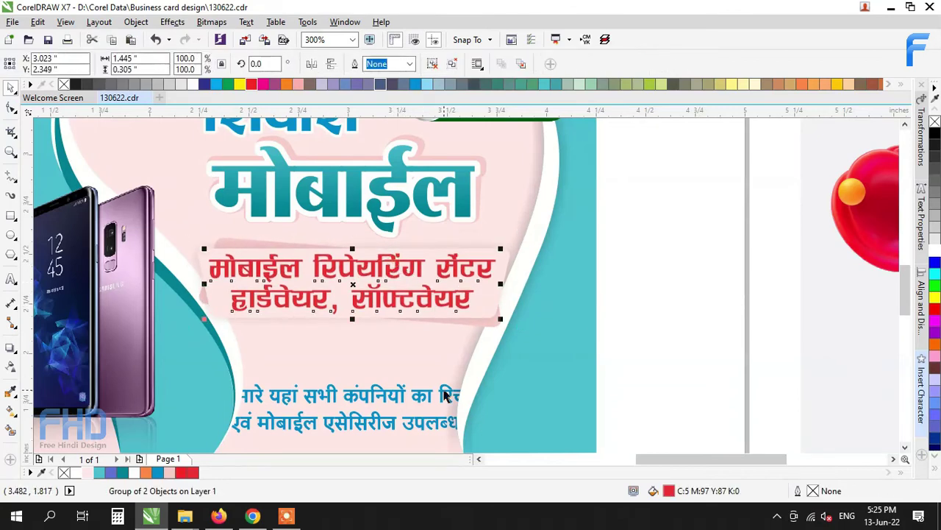
scroll(436, 319, "down", 1)
scroll(401, 296, "up", 1)
left_click(160, 473)
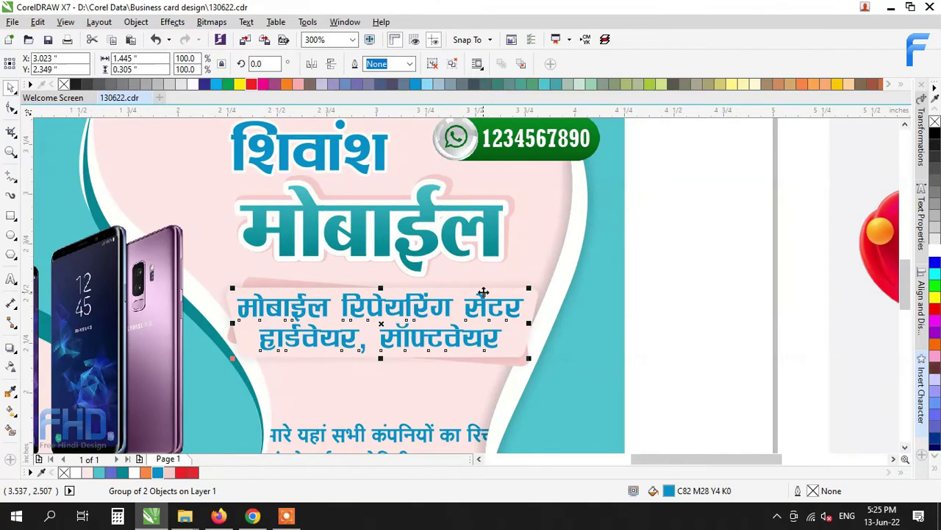
scroll(483, 293, "down", 1)
left_click(649, 325)
Step: Move the blue services sentence up directly below the repair-centre panel and adjust the position of the smartphones image
scroll(441, 366, "up", 1)
left_click_drag(446, 357, 457, 326)
scroll(456, 326, "down", 2)
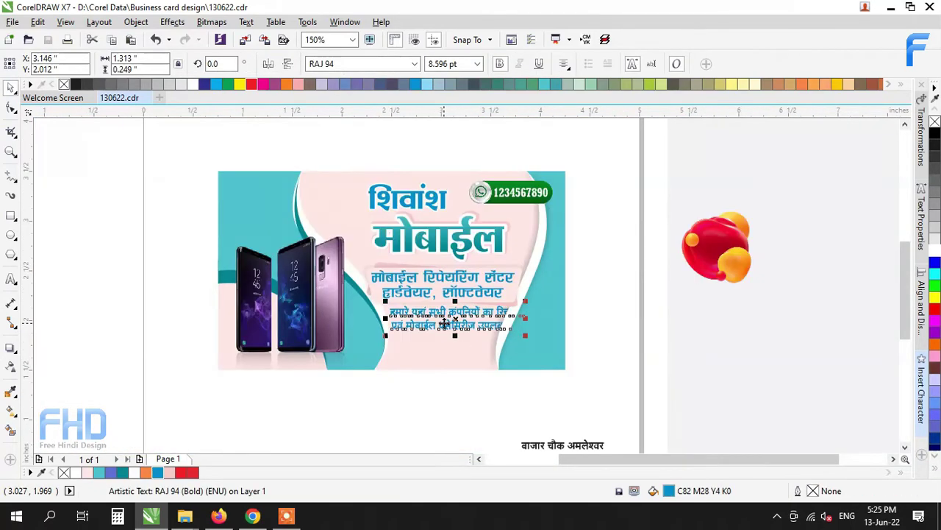
left_click(332, 311)
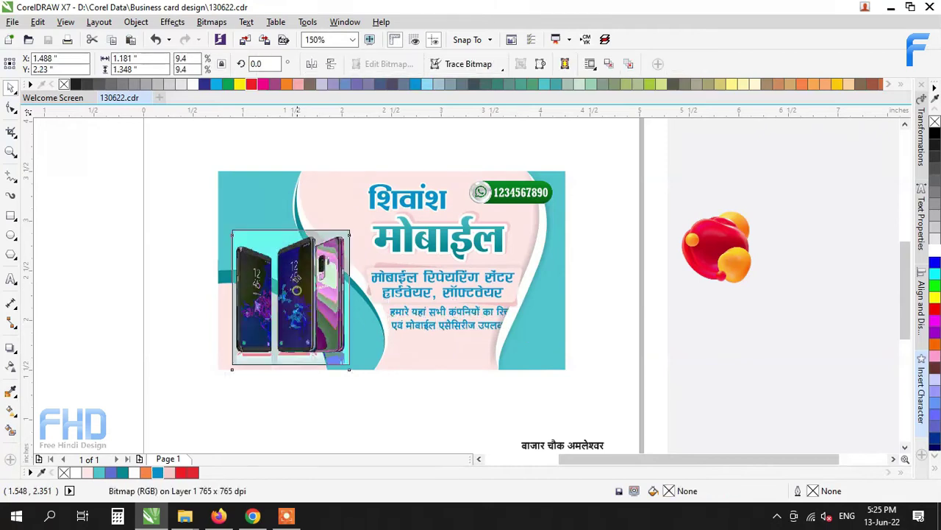
left_click_drag(304, 248, 304, 253)
left_click(710, 356)
Step: Enlarge the word मोबाईल and its pink backing copy to 42.439 pt and nudge them up
left_click(418, 234)
scroll(397, 231, "up", 2)
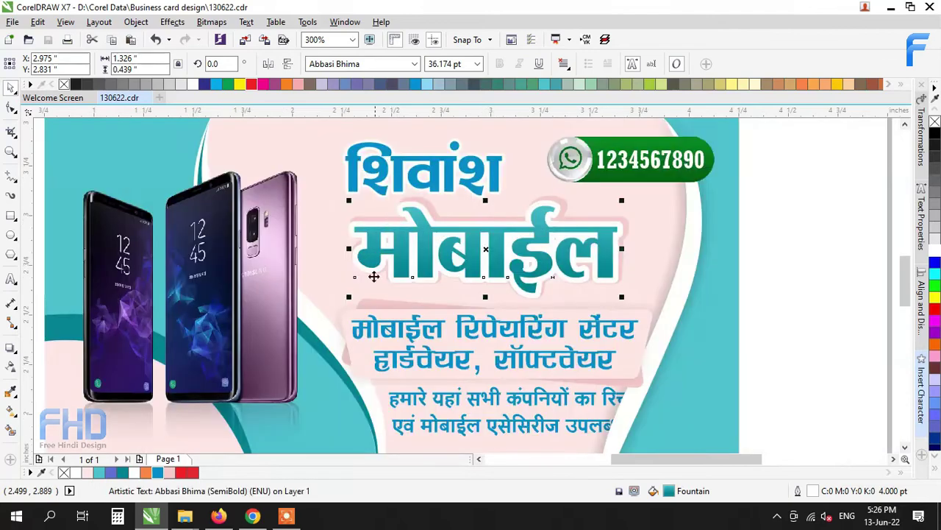
left_click_drag(797, 182, 434, 254)
left_click_drag(310, 310, 303, 310)
key("Up")
key("Up")
key("Up")
key("Up")
key("Up")
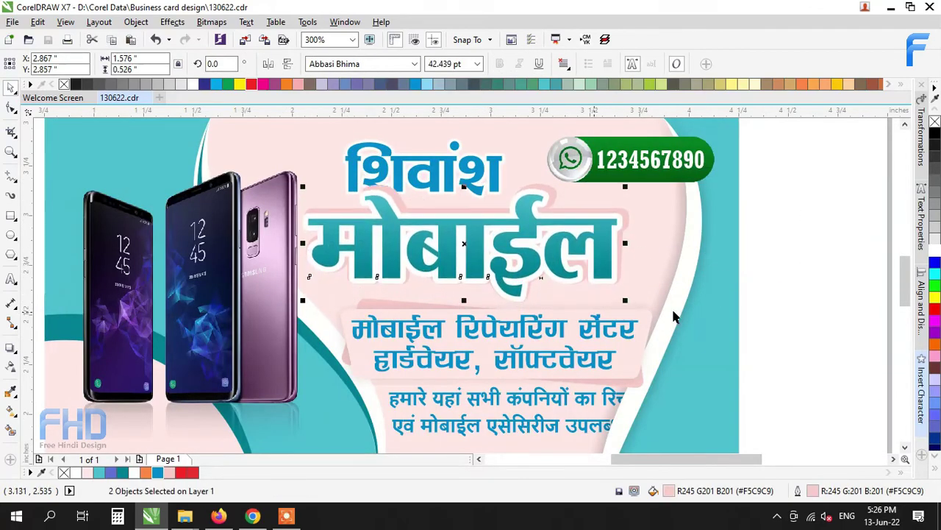
key("Escape")
Step: Raise the first word of the shop name, enlarge it to 29.324 pt and nudge it towards the smartphones
scroll(578, 318, "down", 2)
scroll(493, 235, "up", 2)
left_click_drag(372, 170, 586, 285)
key("Up")
key("Up")
key("Up")
key("Up")
key("Up")
key("Up")
key("Up")
left_click_drag(396, 261, 374, 269)
key("Left")
key("Left")
key("Left")
key("Left")
key("Left")
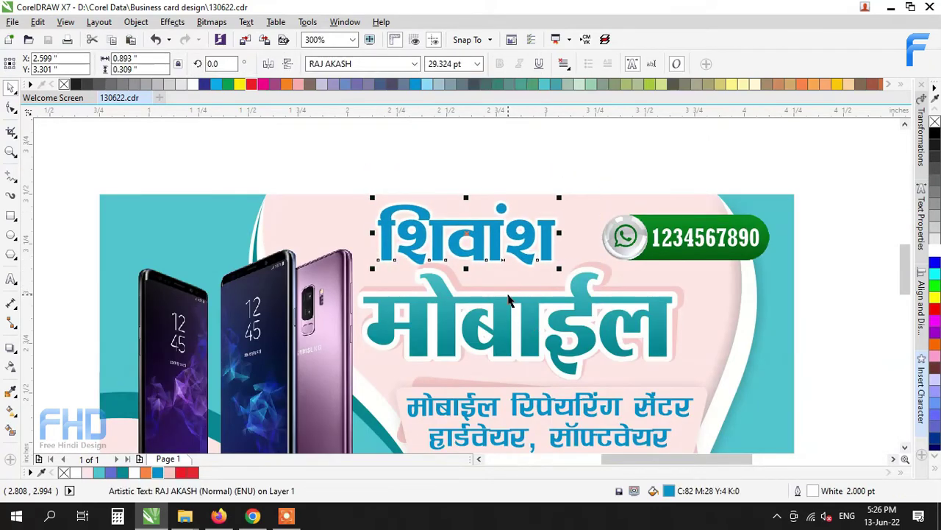
Step: Select the shop name and the service text below it and nudge them slightly down on the card
scroll(559, 283, "down", 2)
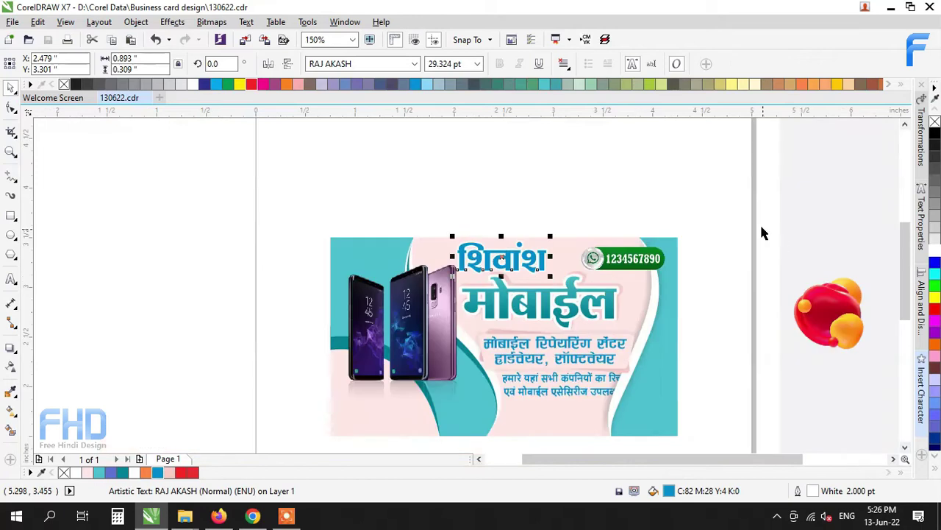
left_click_drag(760, 202, 432, 329)
left_click_drag(426, 406, 425, 406)
key("Down")
key("Down")
key("Down")
key("Down")
Step: Nudge the green WhatsApp number badge slightly up near the card's upper edge
left_click_drag(753, 226, 565, 284)
key("Up")
key("Up")
scroll(684, 258, "up", 1)
key("Up")
key("Up")
key("Up")
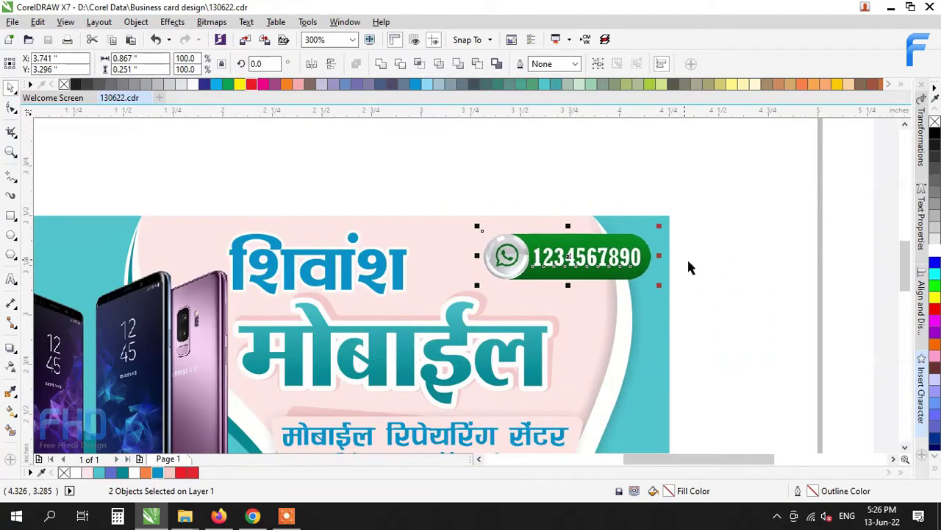
left_click(688, 267)
Step: Move the WhatsApp number badge above the smartphones and scale it down to about 0.769 by 0.222 inches
scroll(561, 231, "down", 2)
left_click_drag(544, 244, 295, 245)
scroll(294, 242, "up", 4)
left_click_drag(563, 205, 553, 217)
key("Right")
key("Right")
key("Left")
key("Left")
key("Left")
key("Left")
key("Left")
key("Up")
key("Up")
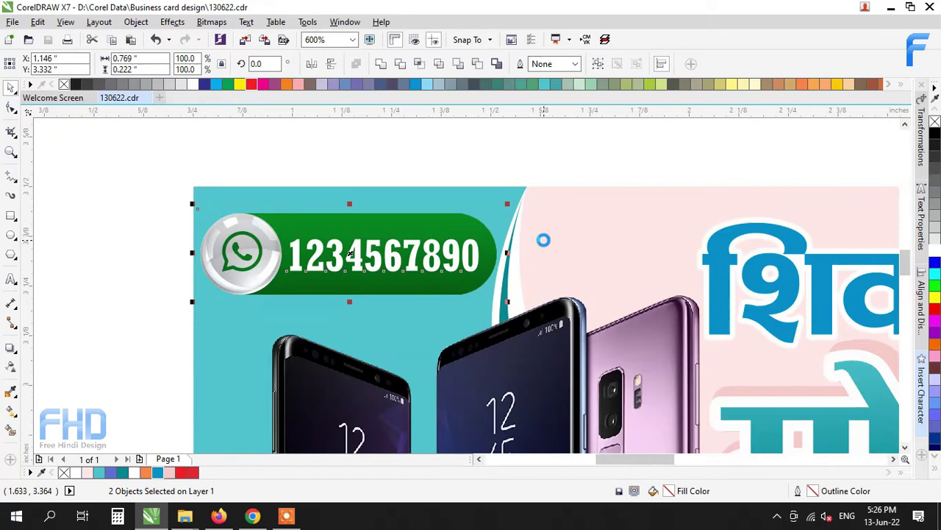
scroll(542, 239, "down", 4)
scroll(394, 231, "up", 4)
key("Left")
key("Left")
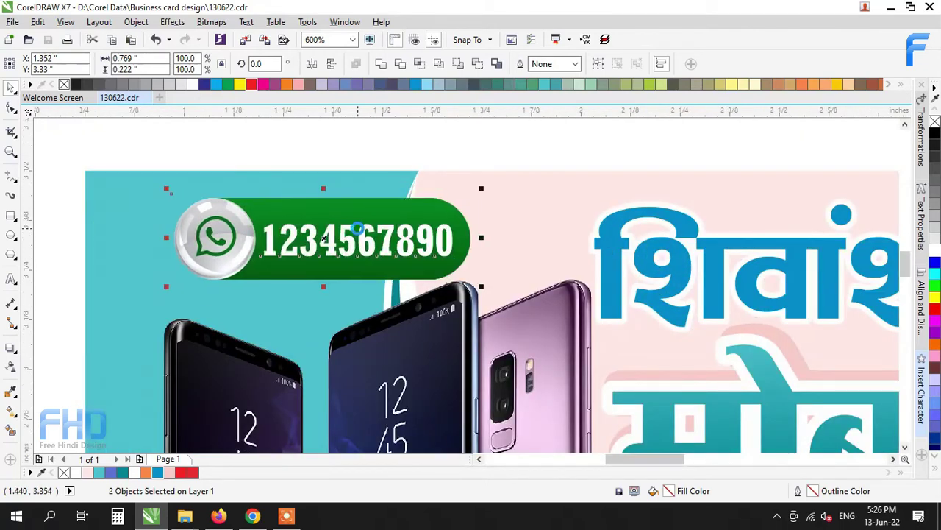
scroll(318, 222, "down", 2)
left_click(335, 188)
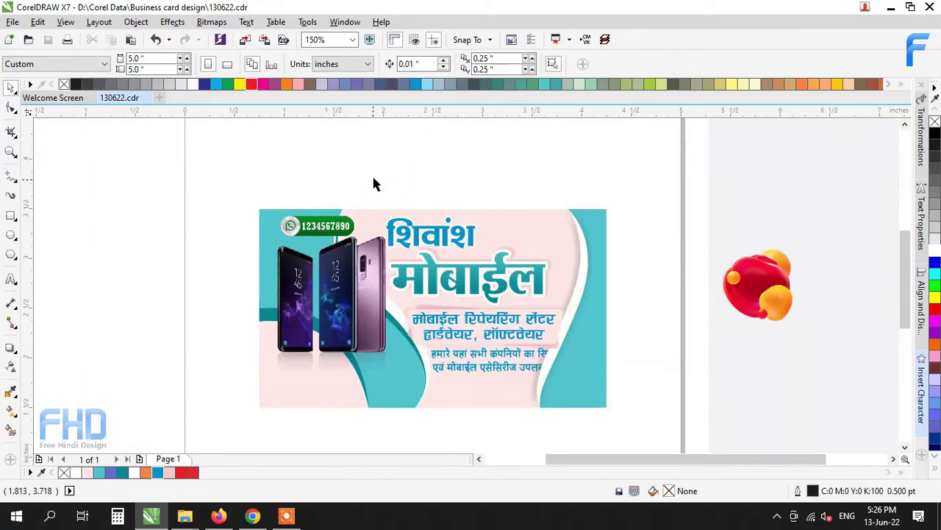
Step: Return the smaller WhatsApp number badge to the card's upper-right corner beside the shop name
left_click_drag(233, 257, 233, 256)
left_click_drag(319, 225, 561, 223)
scroll(313, 387, "up", 4)
scroll(313, 386, "down", 4)
left_click(656, 313)
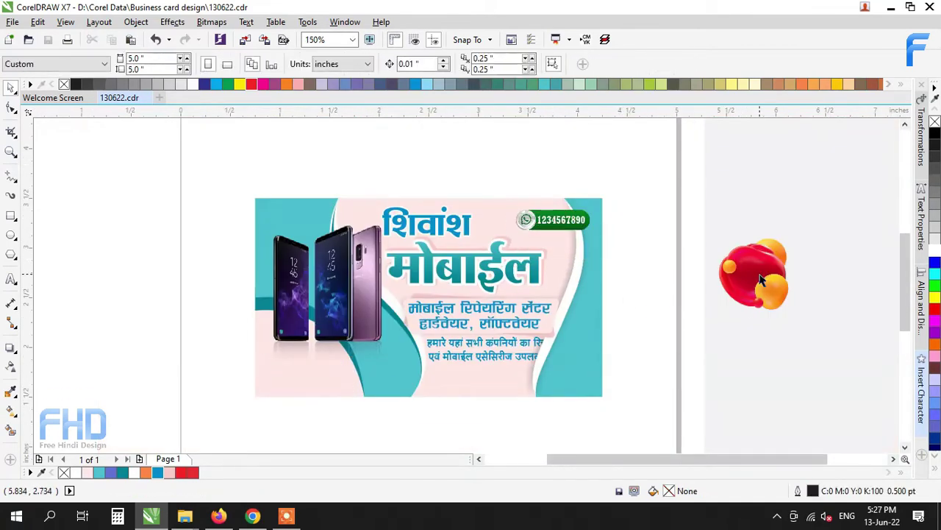
Step: Try the red-and-orange blob graphic below the smartphones and over the card's upper-left corner
left_click_drag(762, 277, 361, 381)
scroll(368, 372, "up", 2)
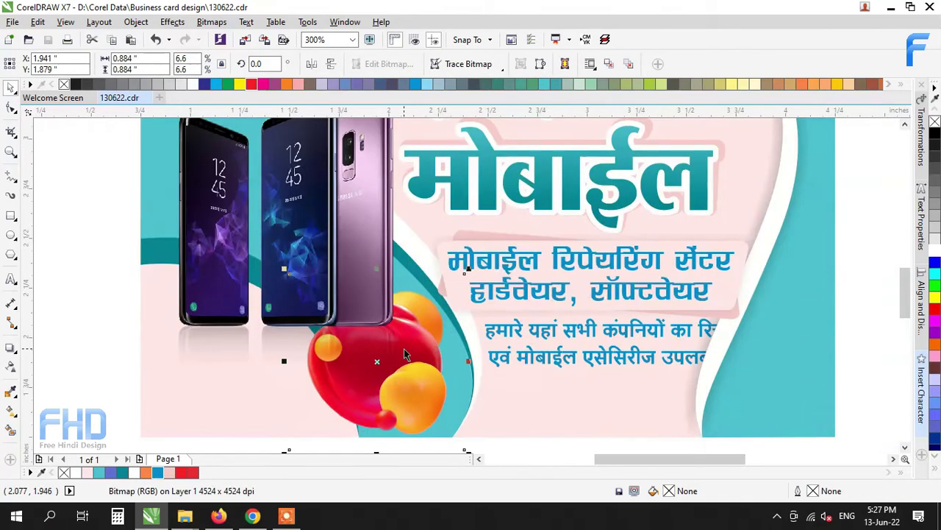
key("ctrl+z")
left_click(432, 392, "alt")
left_click(431, 388, "alt")
left_click(433, 387, "alt")
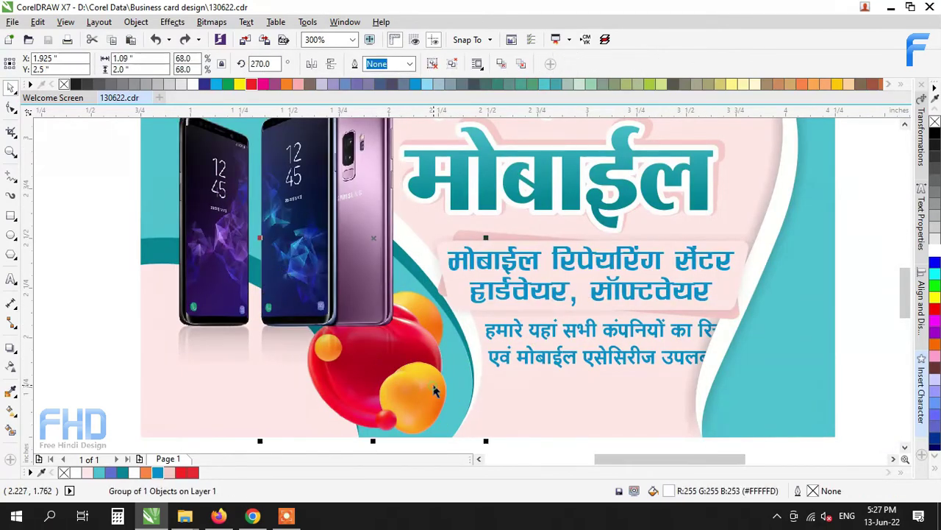
scroll(417, 371, "down", 1)
left_click(420, 386, "alt")
left_click(420, 388, "alt")
left_click_drag(417, 381, 312, 226)
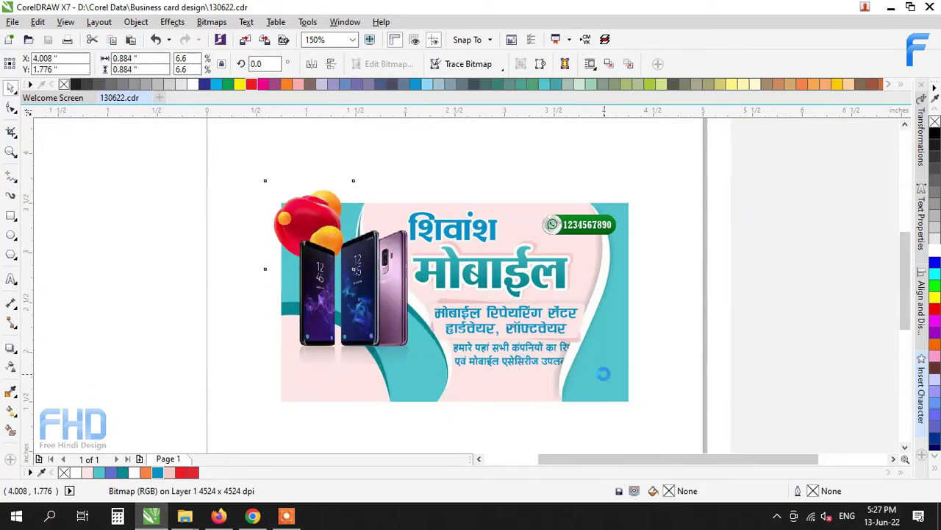
Step: Place the red-and-orange blob graphic over the card's right edge just below the WhatsApp number badge
left_click_drag(625, 375, 645, 333)
scroll(618, 263, "up", 2)
left_click_drag(645, 314, 650, 288)
left_click_drag(654, 287, 644, 283)
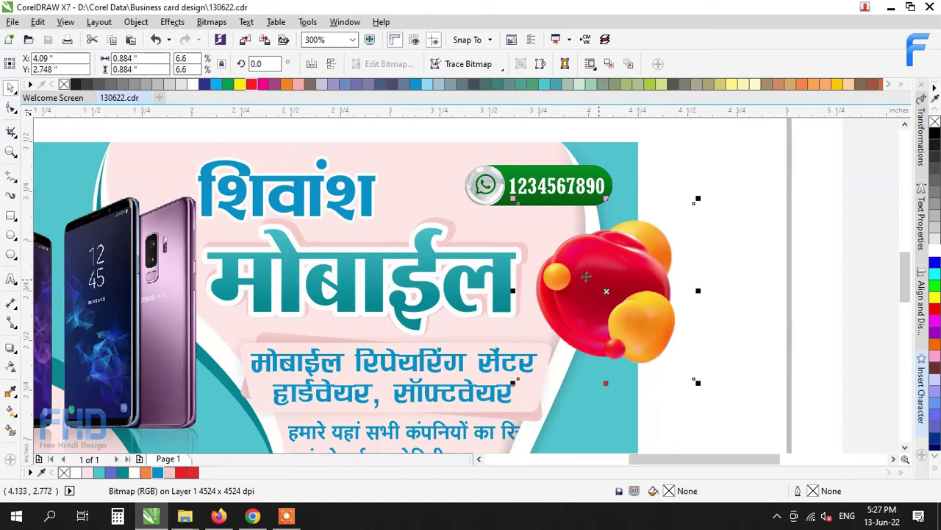
Step: Crop the red-and-orange blob graphic so that it ends at the card's right edge
scroll(586, 277, "down", 2)
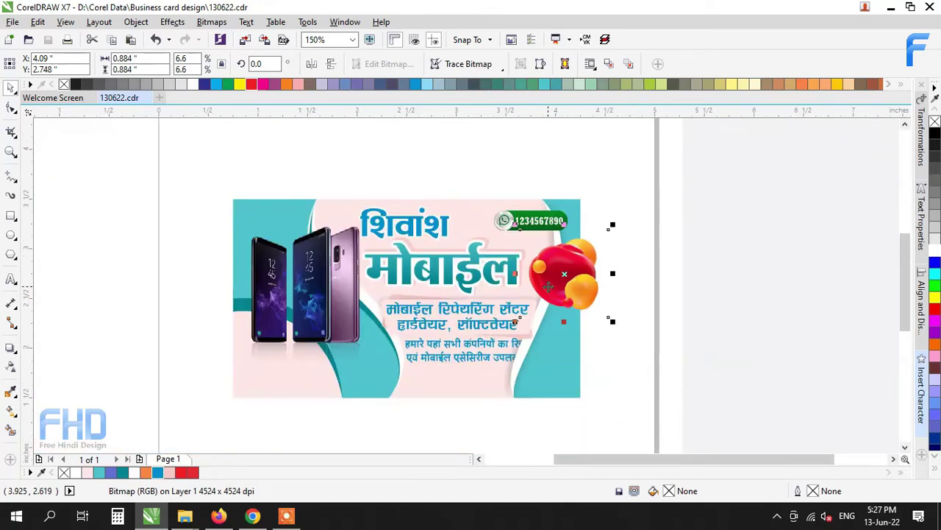
key("Escape")
left_click_drag(491, 201, 580, 340)
key("Return")
key("space")
left_click(86, 164)
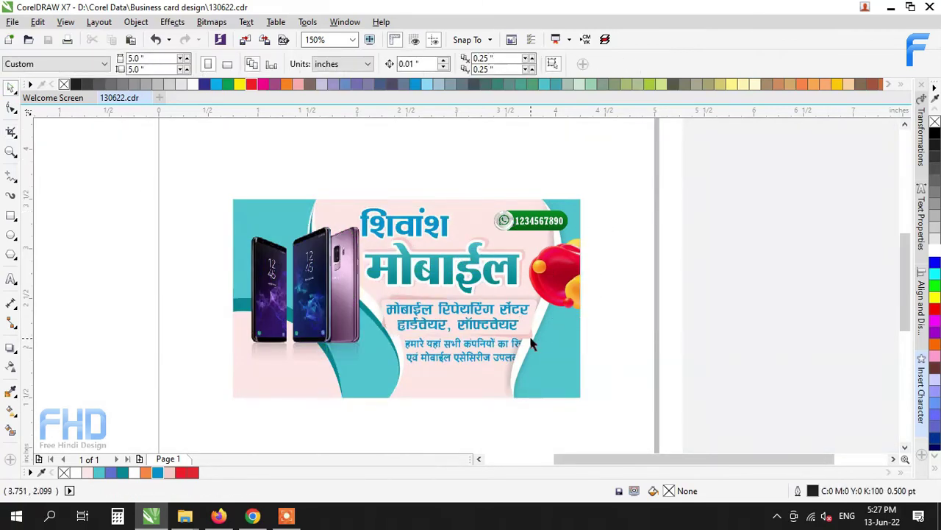
Step: Move the two-line recharge and accessories text off the card to the empty area beside the page
scroll(440, 397, "down", 1)
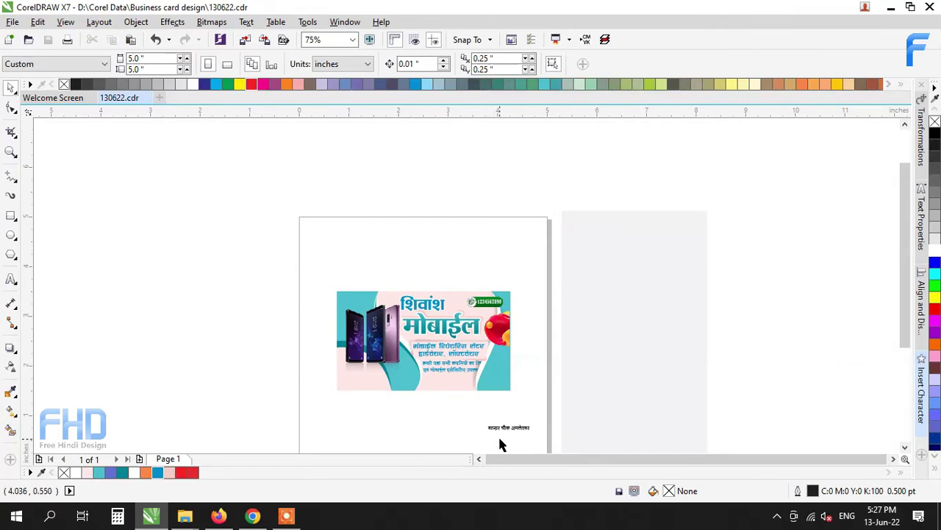
scroll(515, 425, "up", 1)
left_click(514, 416)
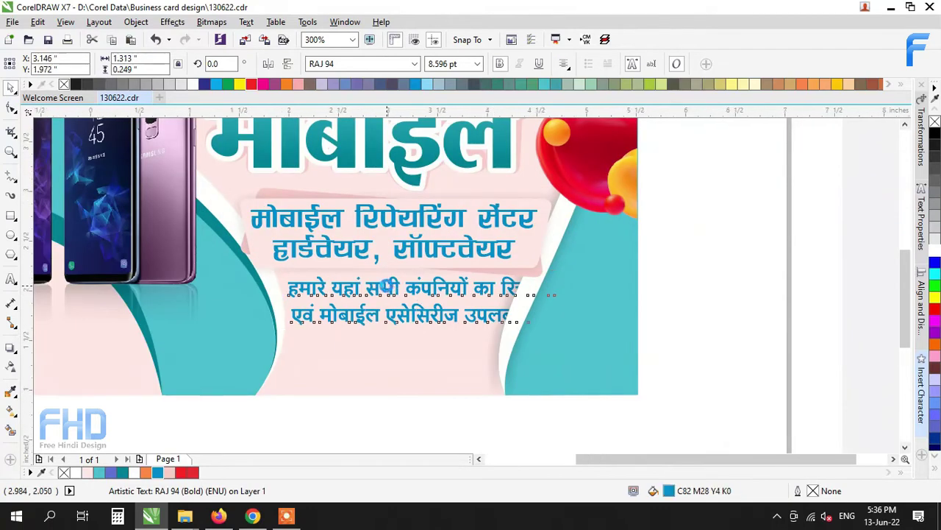
scroll(513, 280, "down", 1)
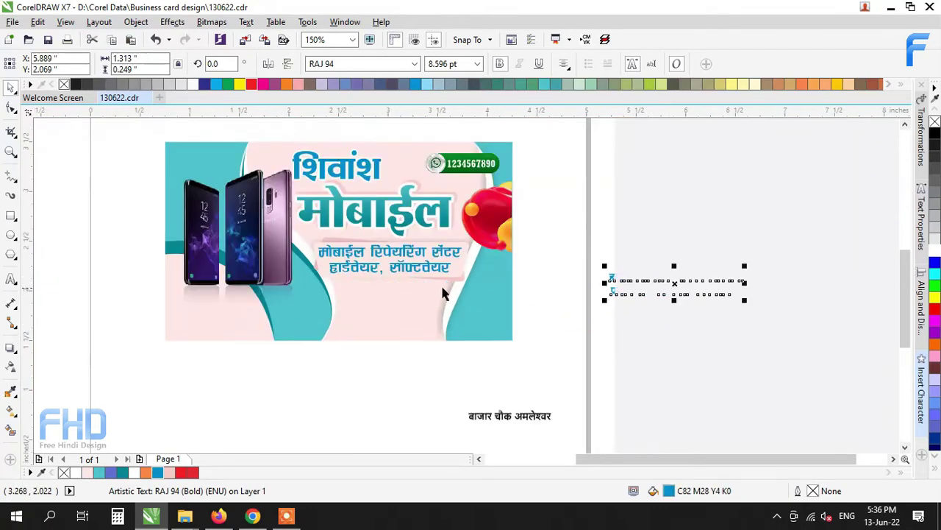
Step: Draw a wavy B-Spline curve from the card's bottom edge across its lower-right area and past the right edge
left_click(15, 180)
left_click(63, 235)
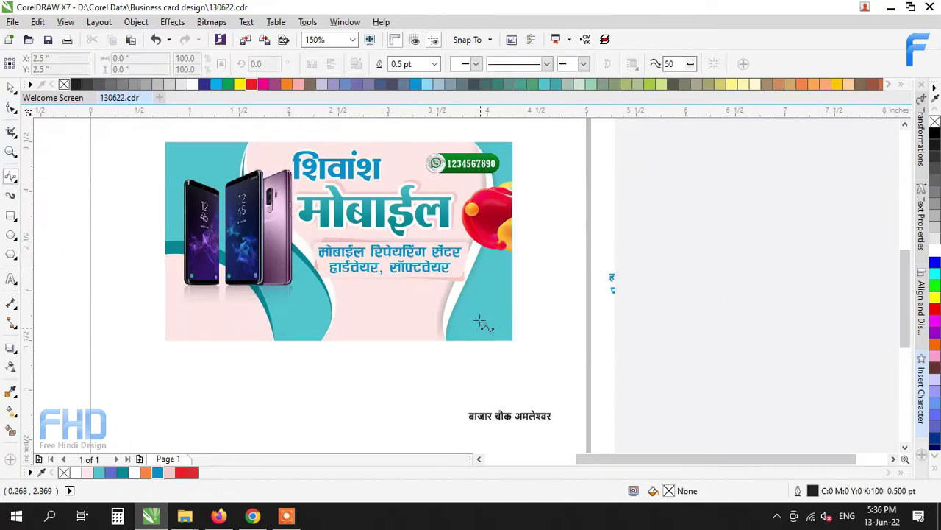
scroll(209, 380, "up", 1)
left_click(209, 380)
left_click(308, 276)
left_click(413, 324)
double_click(592, 280)
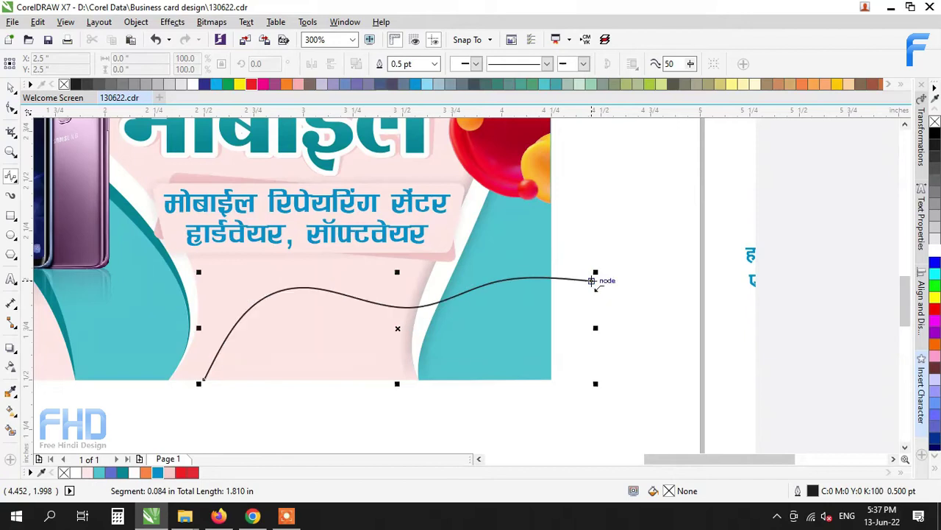
Step: Reshape the B-Spline curve's control points for a smoother wave and pull its end in to the card's right edge
left_click(11, 107)
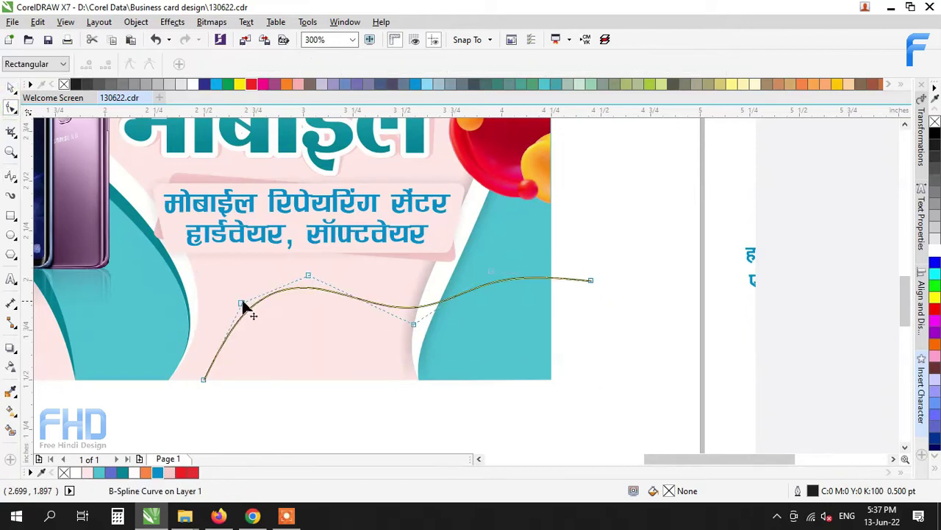
left_click_drag(242, 303, 227, 291)
left_click_drag(309, 277, 341, 280)
left_click_drag(415, 326, 442, 333)
left_click_drag(590, 282, 553, 294)
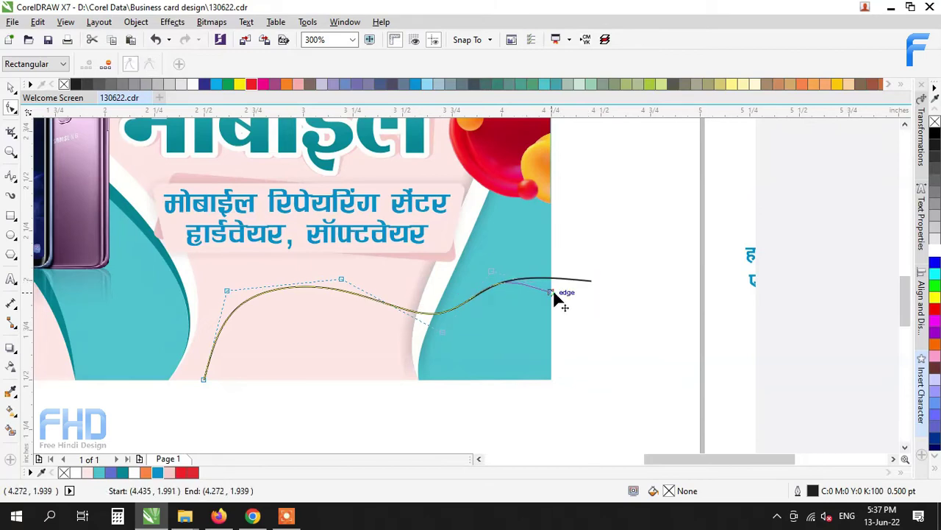
left_click_drag(492, 272, 479, 261)
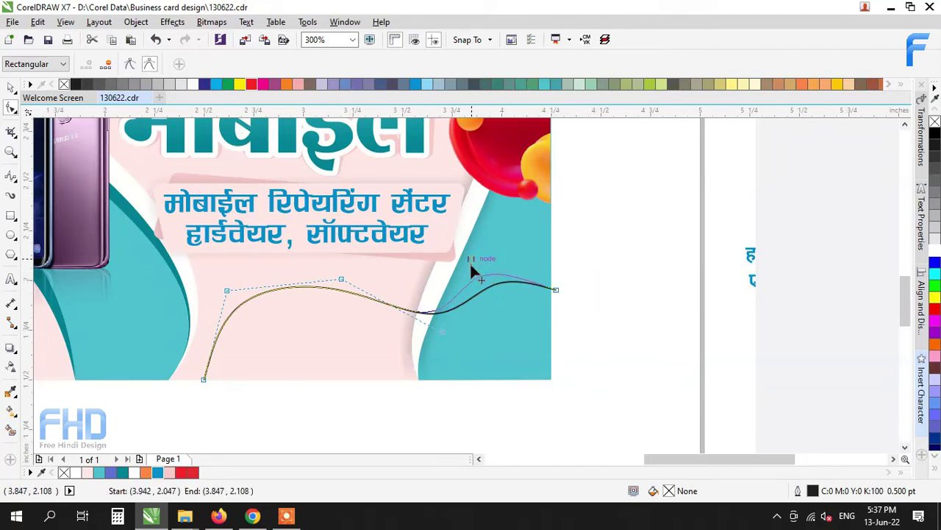
left_click_drag(431, 329, 425, 328)
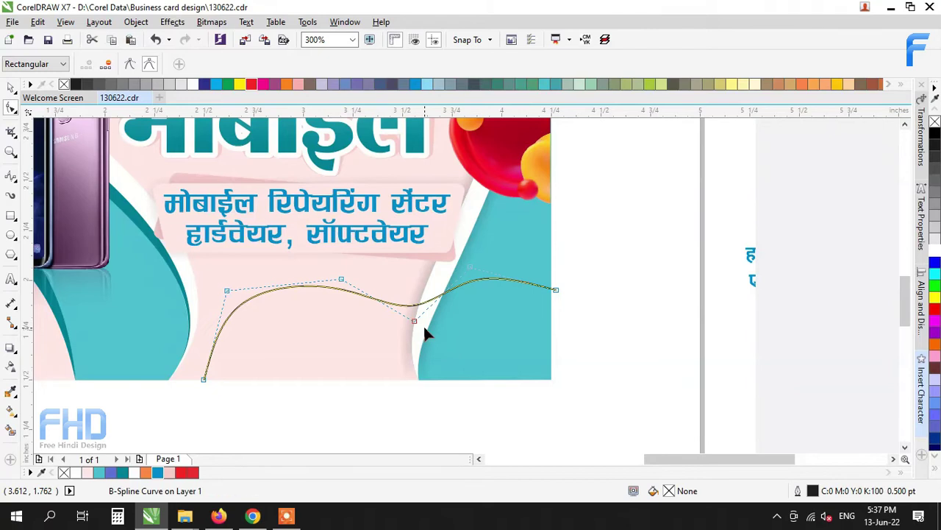
key("Escape")
Step: Draw a rectangle around the wave curve at the card's lower-right corner and move both outlines off the page
left_click(11, 216)
left_click_drag(181, 225, 550, 381)
left_click(313, 292, "shift")
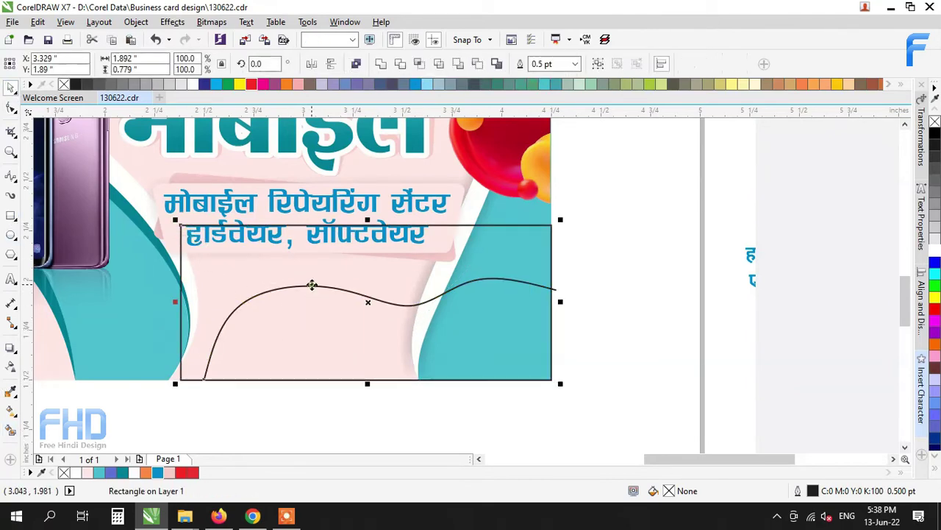
scroll(314, 293, "down", 1)
left_click_drag(312, 294, 668, 280)
Step: Smart-fill the area beneath the curve as a new shape and align it to the card's right and bottom edges
left_click(11, 433)
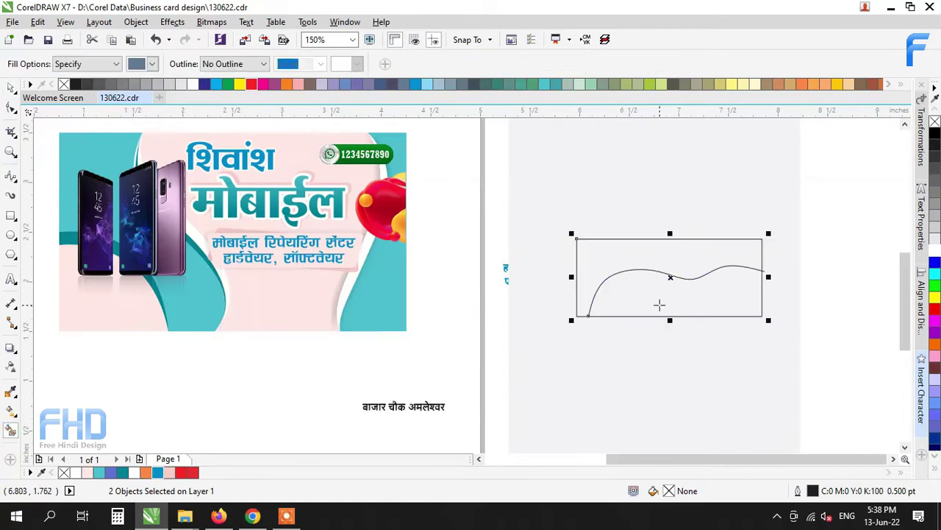
left_click(660, 305)
key("space")
left_click(386, 315, "shift")
key("r")
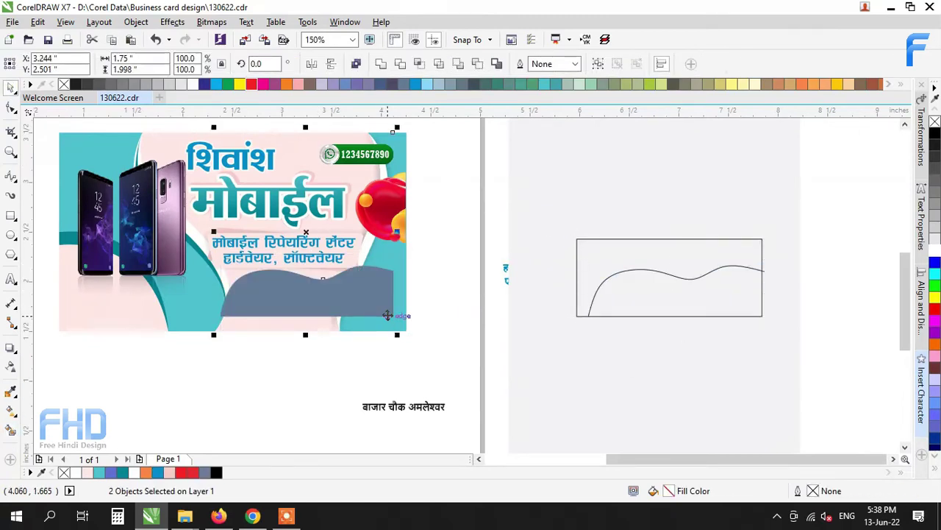
key("b")
left_click(461, 279)
left_click(385, 299)
left_click(401, 261, "shift")
left_click(466, 296)
Step: Delete the leftover rectangle and wave curve beside the page
left_click_drag(536, 338, 857, 197)
key("Delete")
scroll(622, 268, "down", 1)
scroll(636, 276, "down", 1)
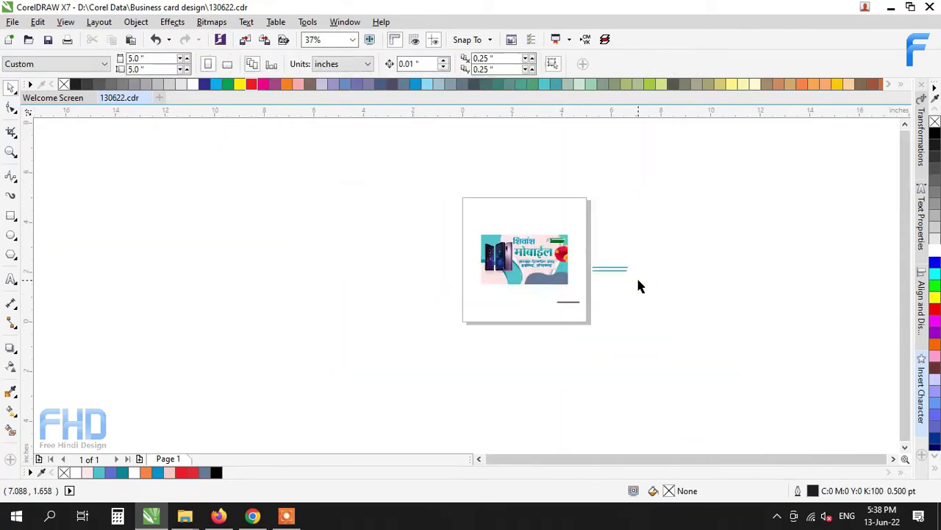
Step: Scale the wave shape in the card's lower-right corner to about 1.566 by 0.458 inches and recolour it dark teal
scroll(301, 277, "up", 2)
left_click(301, 277)
scroll(218, 269, "up", 1)
left_click_drag(221, 233, 229, 246)
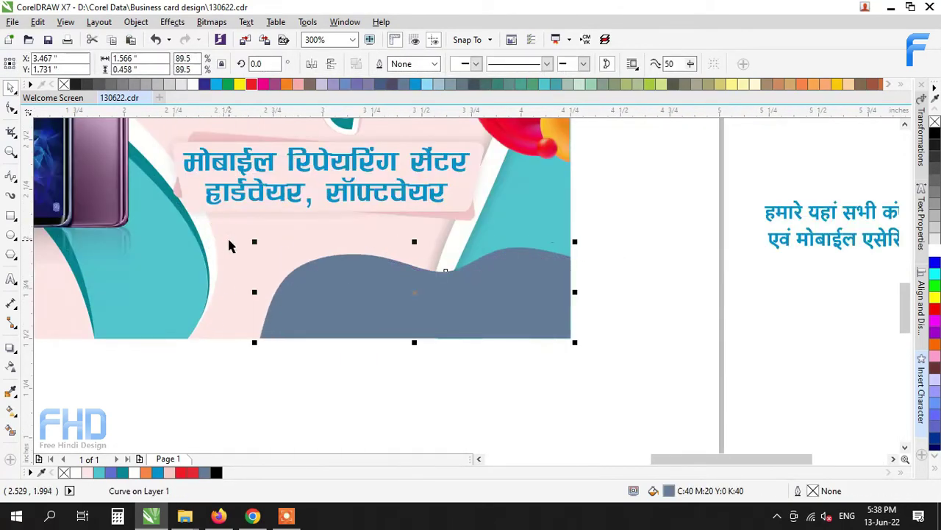
left_click(158, 473)
left_click(611, 380)
Step: Move the black address line onto the card's lower-left corner beneath the smartphones
scroll(436, 309, "down", 1)
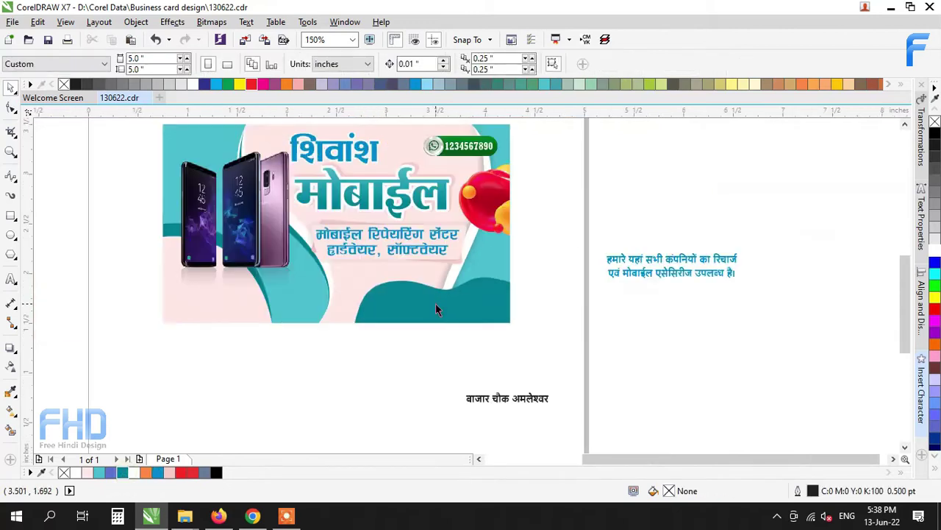
left_click_drag(571, 378, 386, 418)
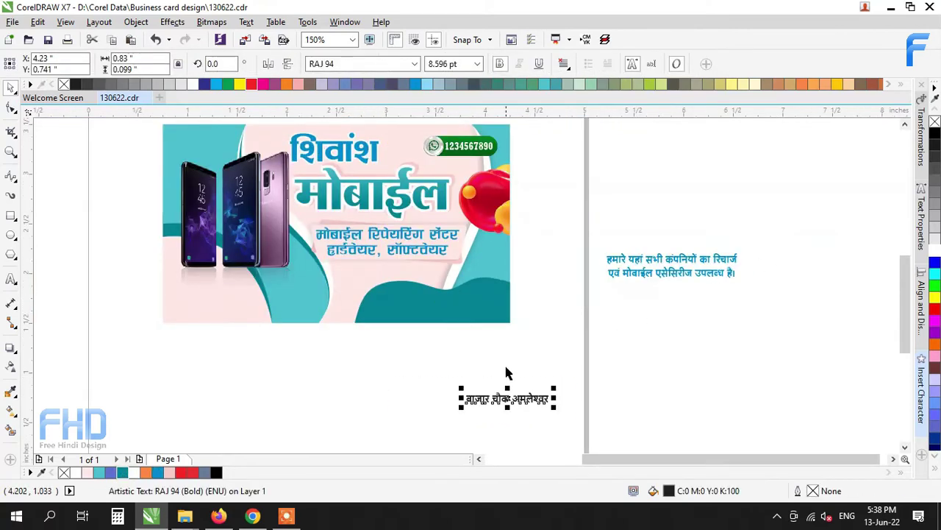
left_click_drag(506, 403, 214, 311)
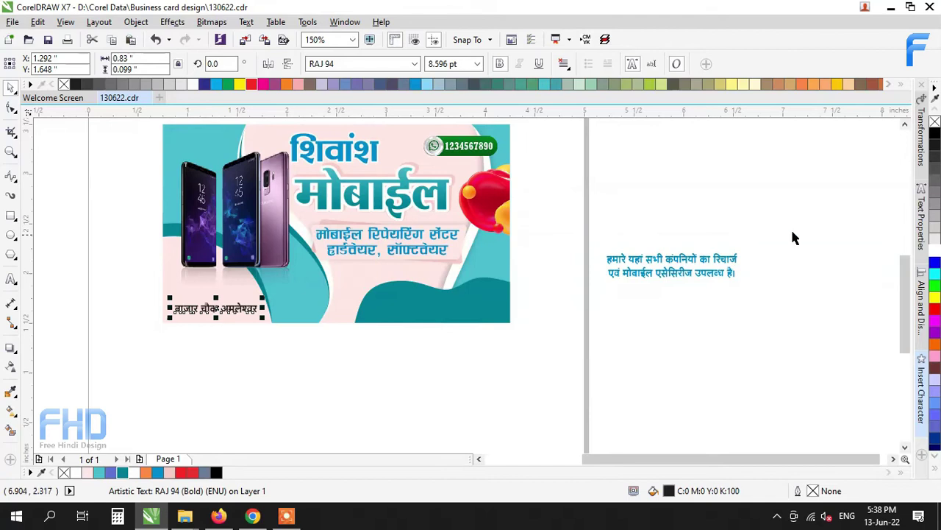
Step: Place the two-line recharge and accessories text on the dark teal wave, raise it slightly and colour it white
left_click_drag(794, 237, 560, 296)
left_click_drag(666, 259, 430, 298)
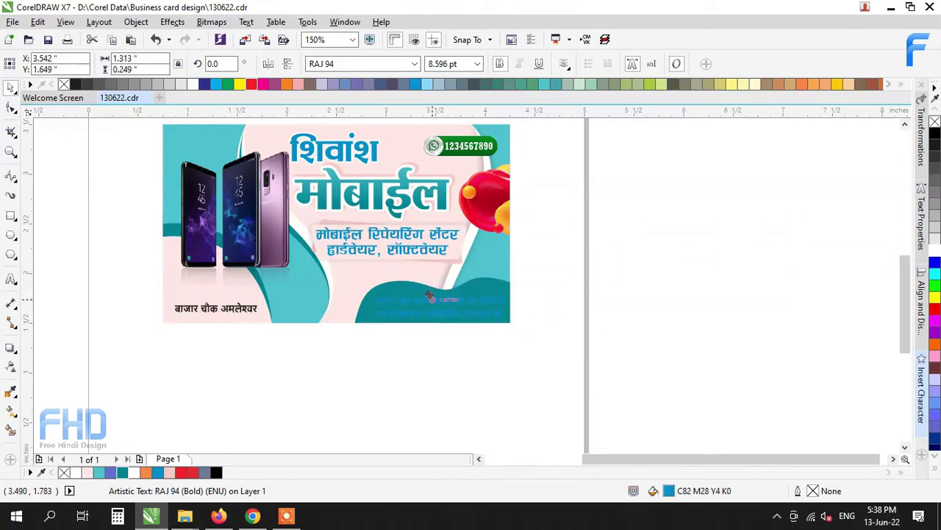
scroll(452, 305, "up", 2)
key("Up")
key("Up")
key("Up")
left_click(133, 473)
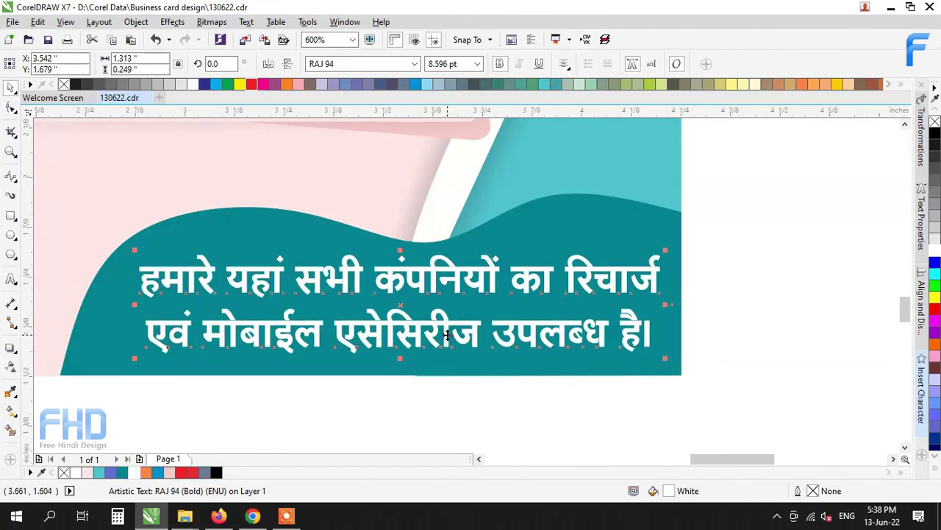
Step: Enlarge the dark teal wave slightly from its upper-left corner to leave more room around the white text
scroll(446, 336, "down", 1)
left_click(540, 284)
left_click_drag(249, 257, 229, 249)
Step: Nudge the white recharge and accessories text about 0.08 inches left within the teal wave
left_click_drag(630, 284, 264, 346)
key("Left")
key("Left")
key("Left")
key("Left")
key("Left")
key("Left")
key("Left")
key("Left")
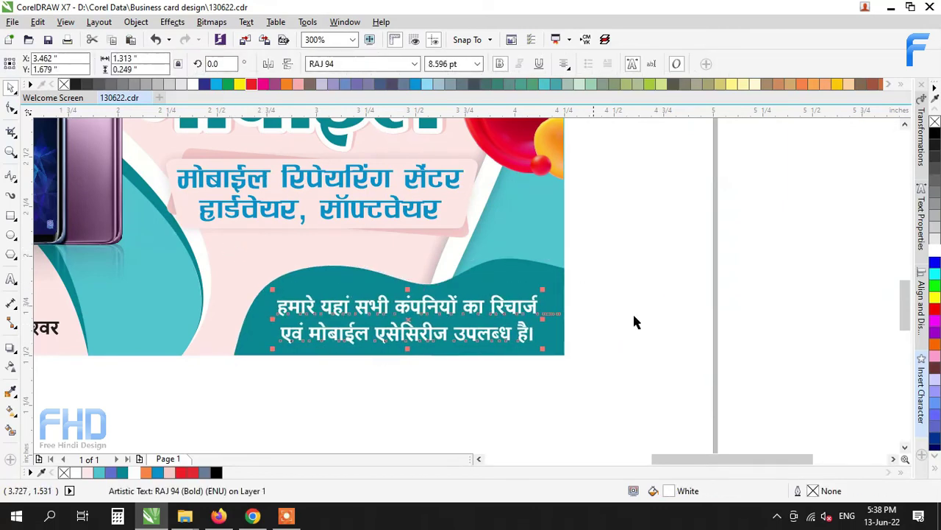
left_click(636, 321)
Step: Reposition the repair services text together with its pink panels and enlarge the whole set slightly
scroll(500, 323, "down", 2)
left_click_drag(336, 272, 307, 292)
left_click_drag(570, 227, 323, 281)
scroll(435, 293, "up", 1)
left_click_drag(554, 276, 588, 298)
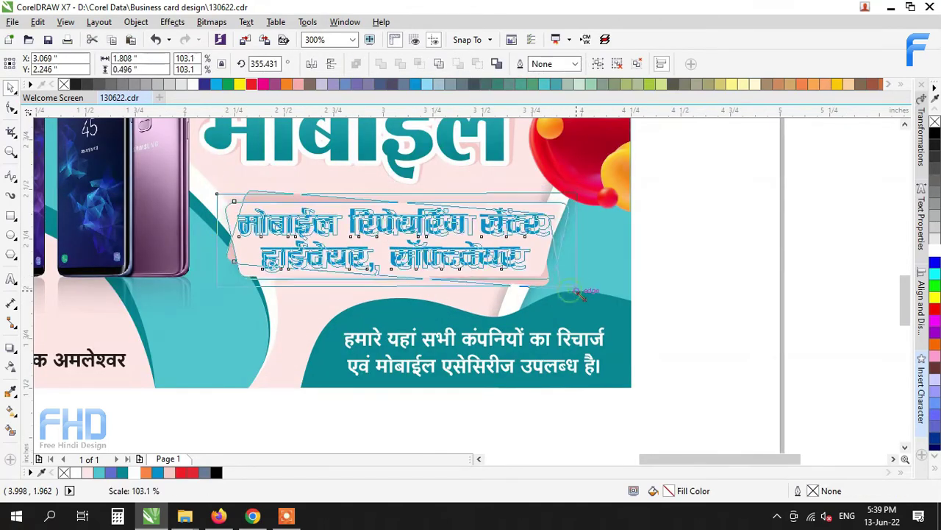
left_click(710, 276)
Step: Shrink the repair services text inside its pink panel to about 1.5 by 0.317 inches and recolour it dark teal
left_click(420, 224)
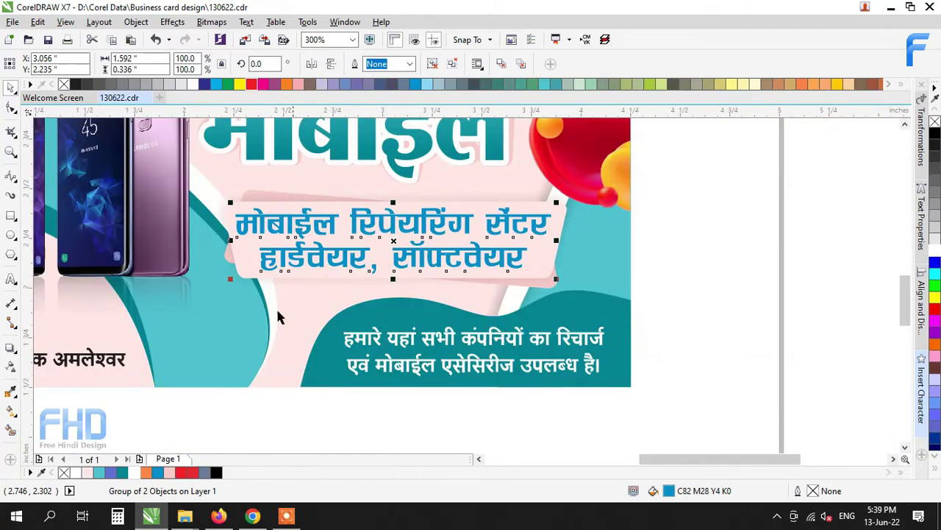
scroll(231, 212, "up", 2)
left_click_drag(218, 194, 237, 200)
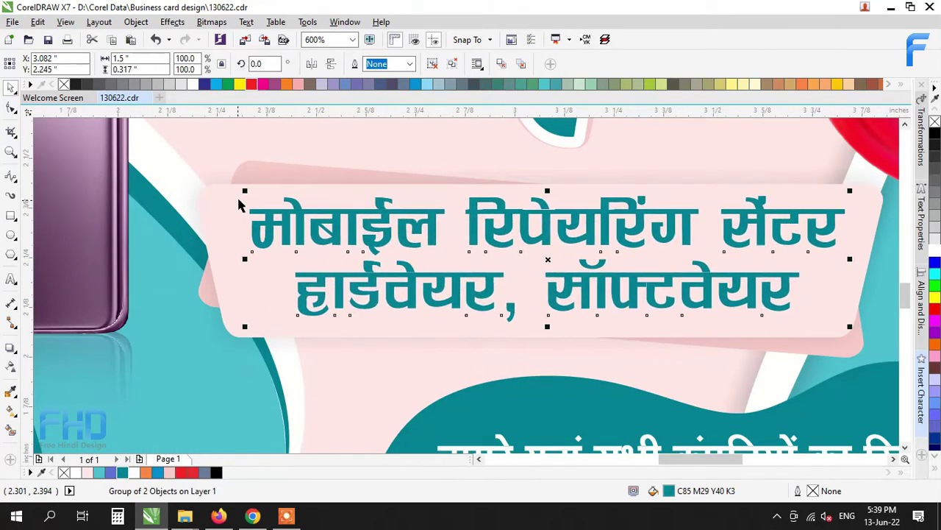
Step: Give the repair services text a white 1.5 pt outline placed behind its fill
key("F12")
left_click(382, 166)
left_click(346, 234)
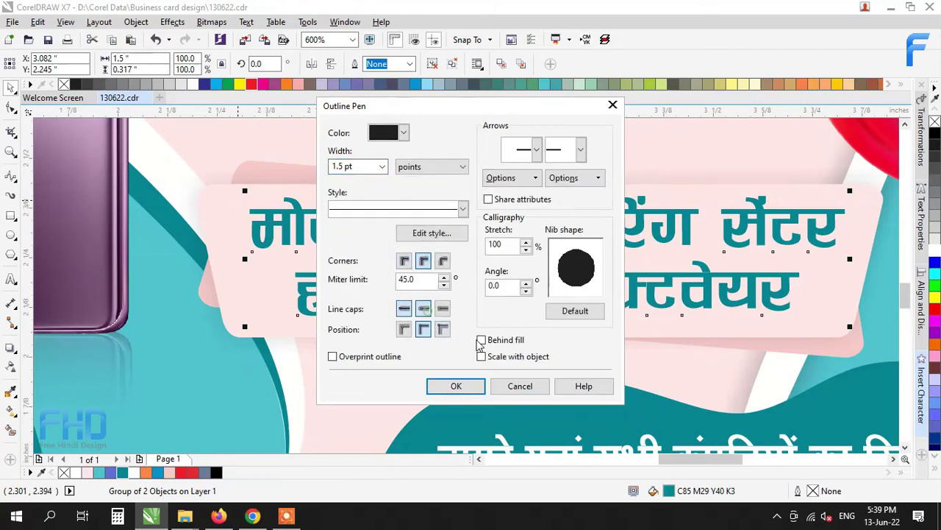
left_click(459, 386)
right_click(134, 473)
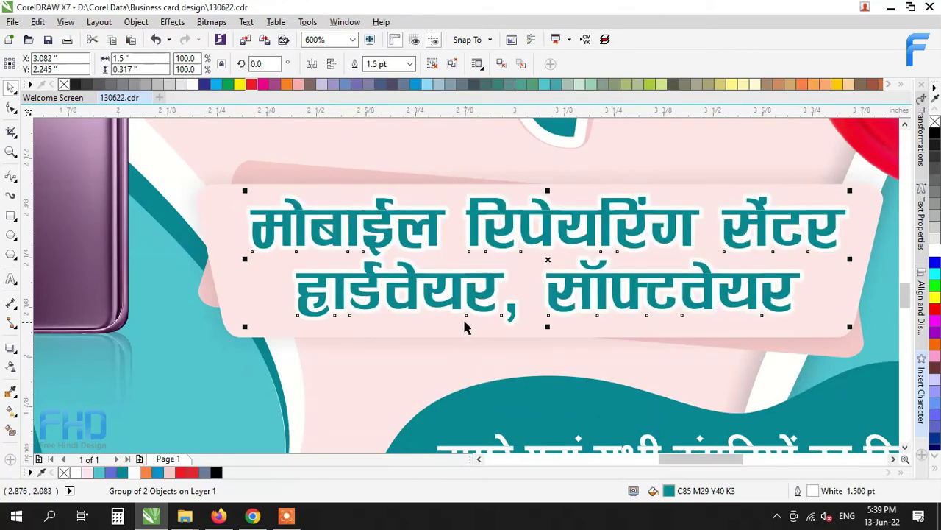
Step: Recolour the repair services text red while keeping its white outline
scroll(466, 326, "down", 2)
scroll(498, 300, "up", 1)
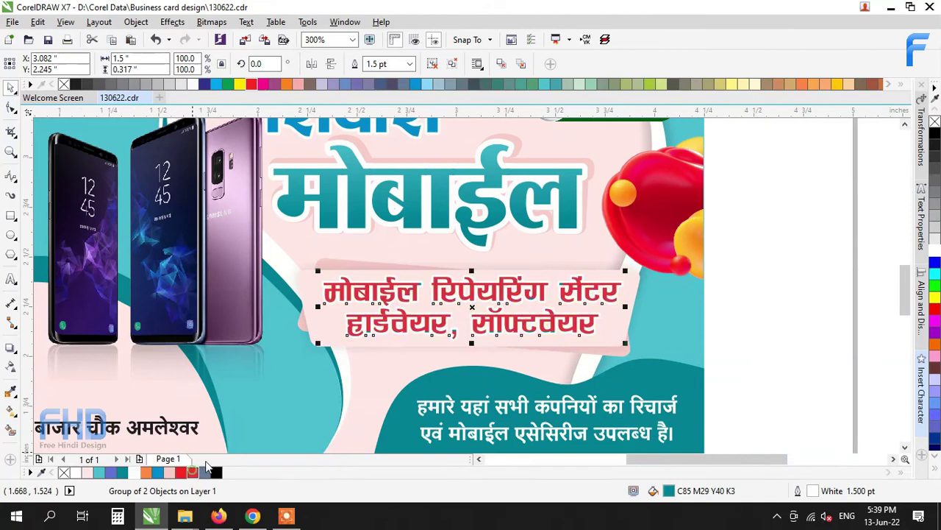
left_click(804, 289)
scroll(714, 322, "down", 3)
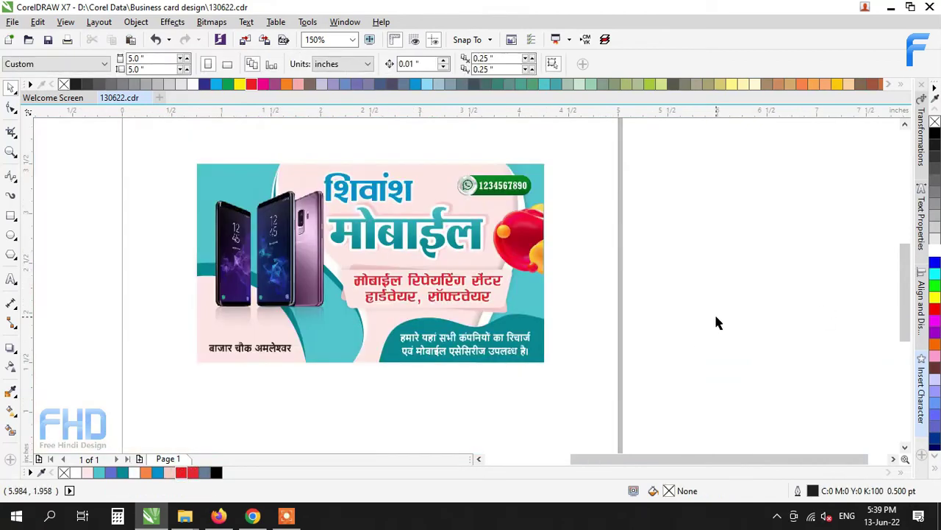
Step: Enlarge the address line in the card's lower-left corner to about 0.915 by 0.109 inches, 9.48 pt
scroll(245, 352, "up", 3)
left_click(234, 353)
scroll(197, 340, "up", 2)
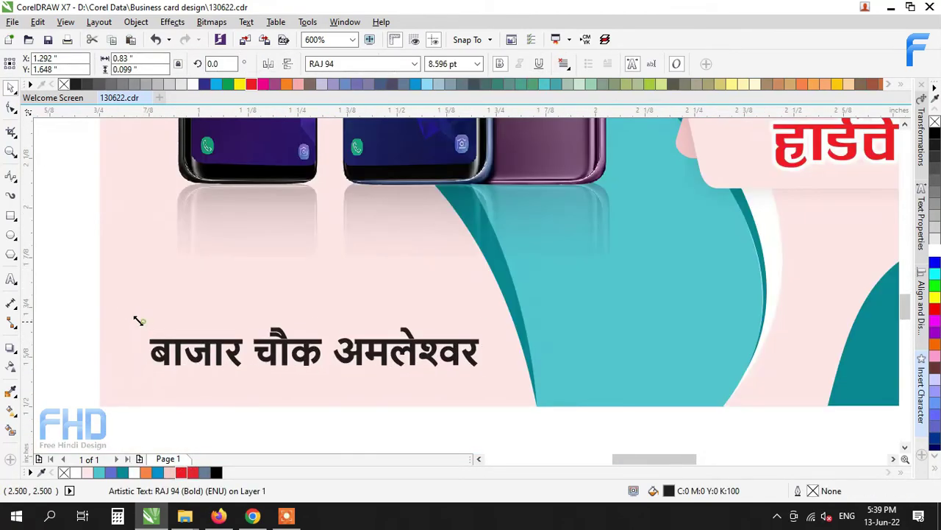
left_click_drag(138, 320, 112, 317)
left_click_drag(483, 319, 492, 314)
scroll(465, 287, "down", 2)
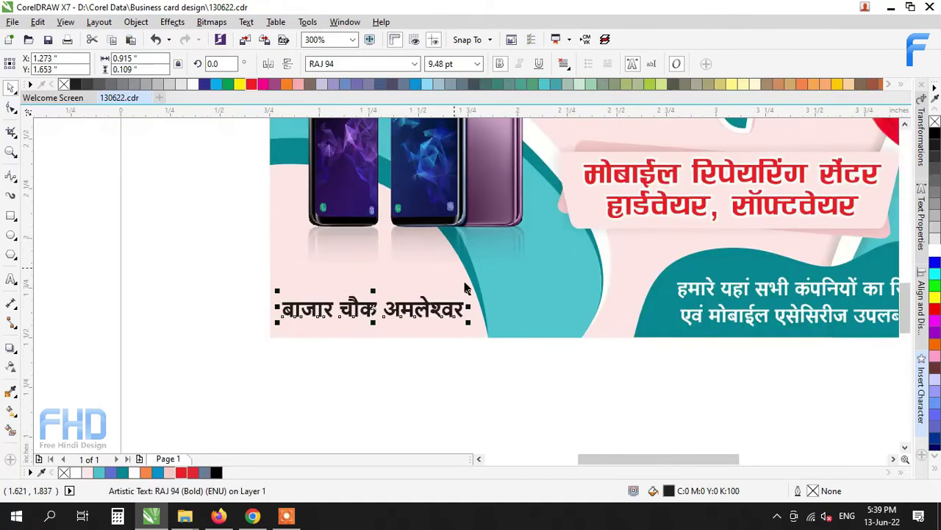
Step: Change the address line's font to RAJ 58 Bold
left_click(415, 64)
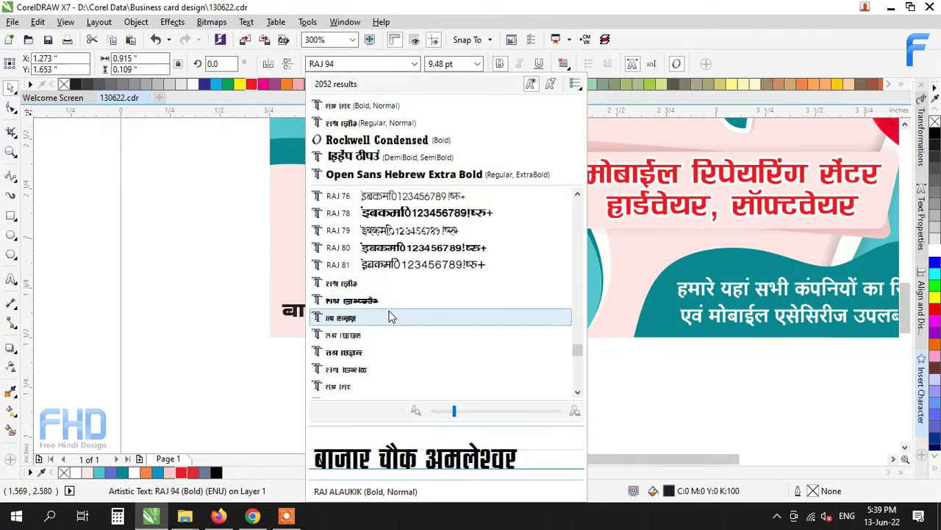
scroll(376, 336, "down", 1)
mouse_move(361, 351)
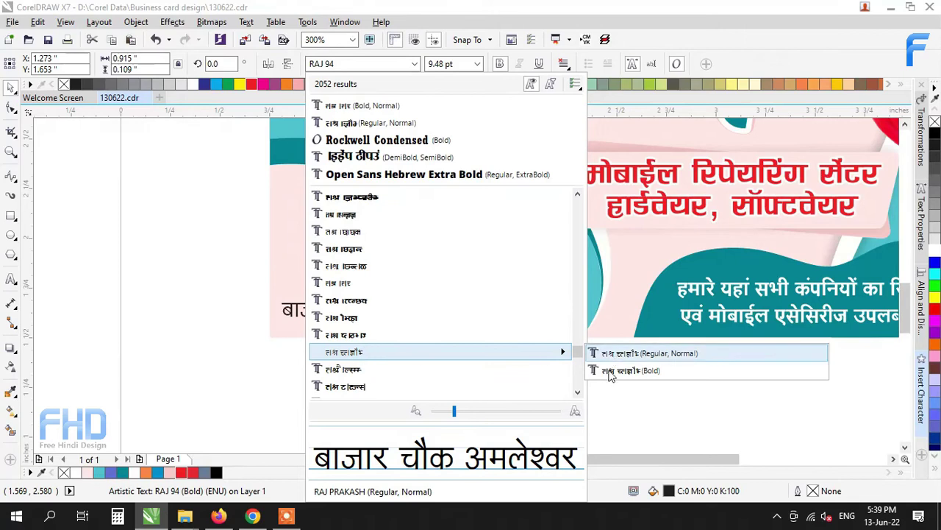
scroll(363, 357, "down", 2)
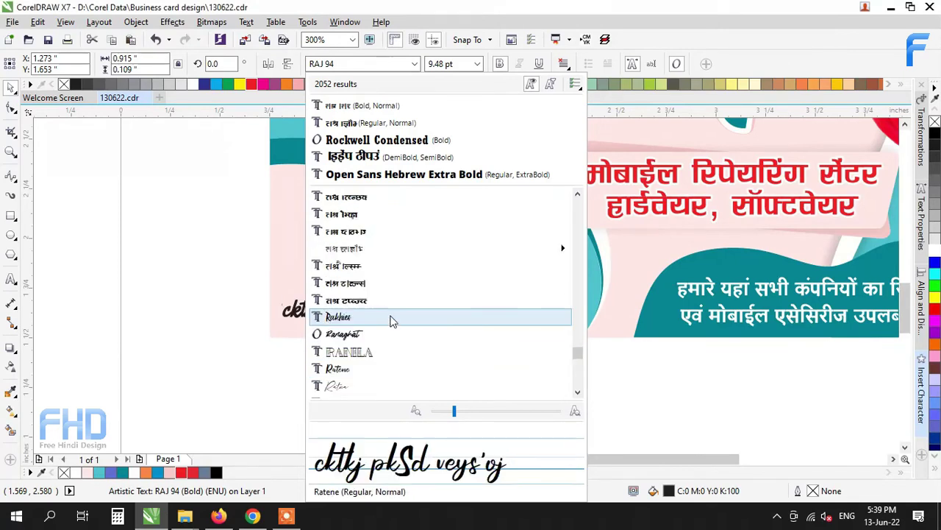
scroll(392, 319, "up", 3)
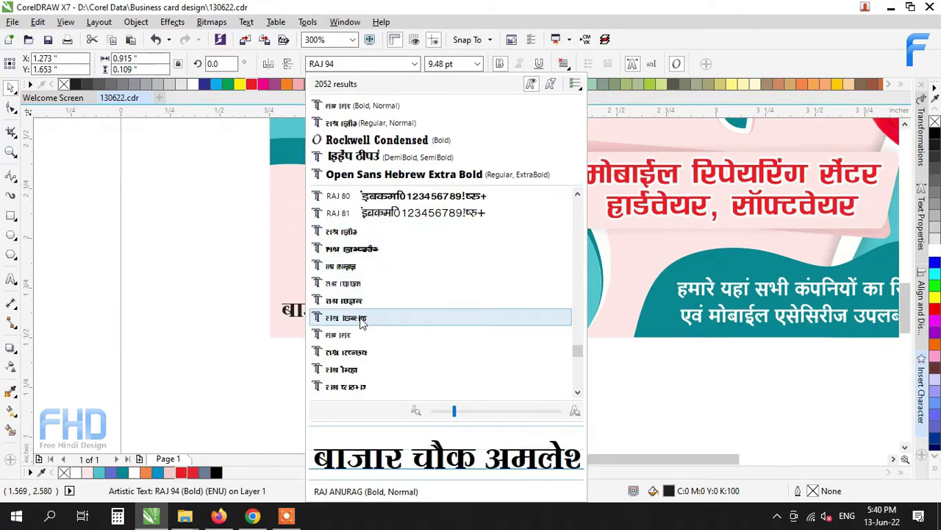
scroll(364, 321, "up", 5)
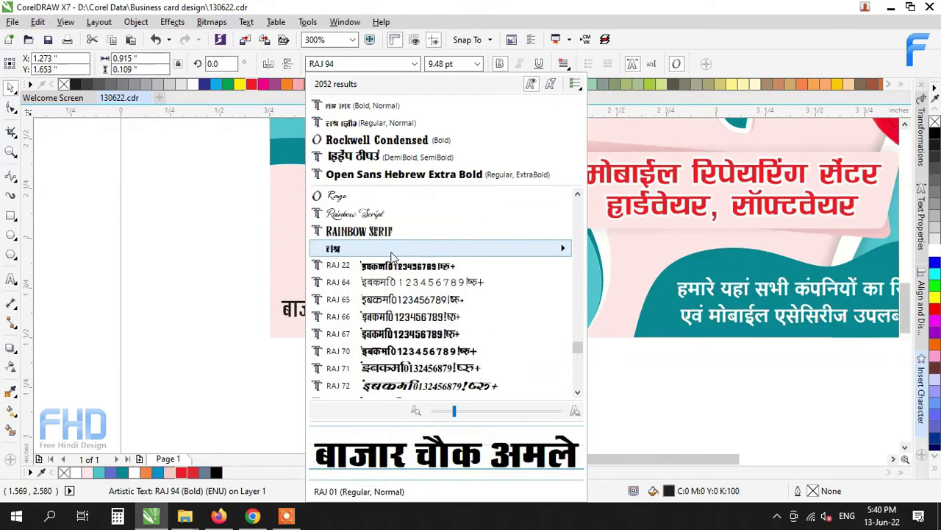
mouse_move(373, 255)
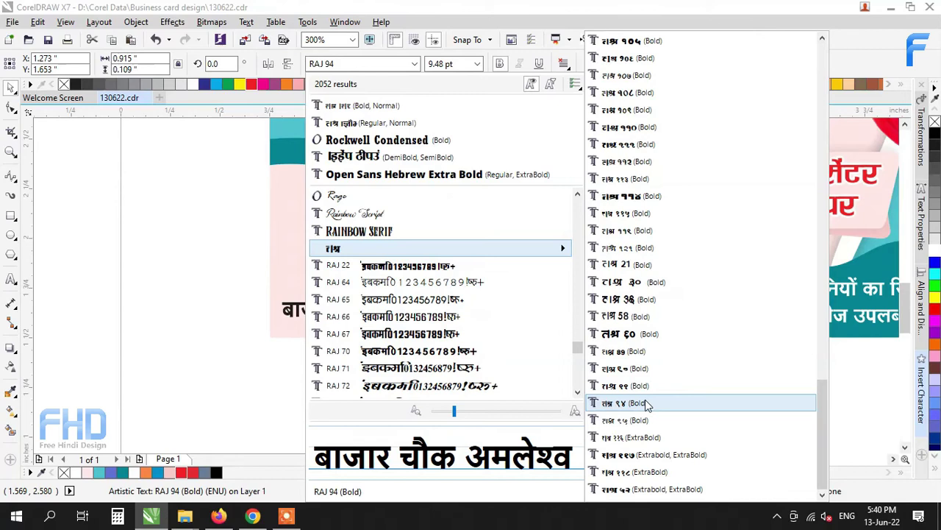
left_click(629, 315)
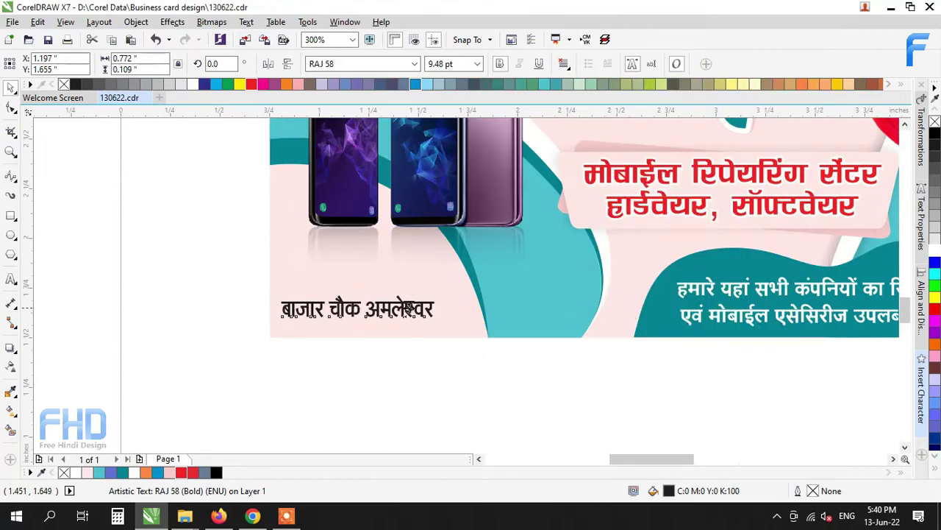
Step: Enlarge the address line to about 0.923 by 0.13 inches, 11.336 pt, and recolour it red
scroll(408, 309, "up", 2)
left_click_drag(461, 273, 525, 274)
left_click_drag(452, 297, 456, 298)
left_click(184, 473)
left_click(315, 410)
Step: Lower the smartphones image to about Y 2.463 inches, just above the address line
scroll(394, 354, "down", 2)
left_click(425, 212)
scroll(425, 211, "up", 1)
left_click_drag(424, 218, 410, 220)
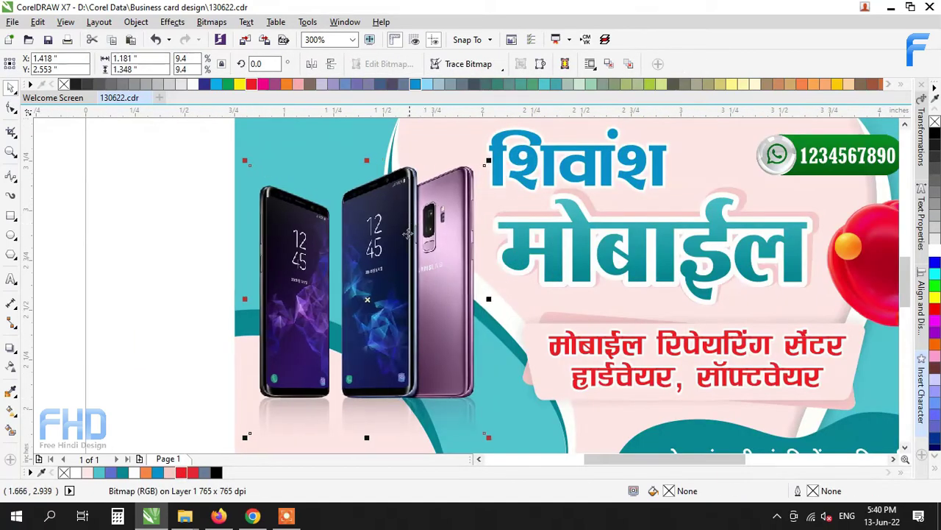
scroll(393, 236, "down", 2)
key("Down")
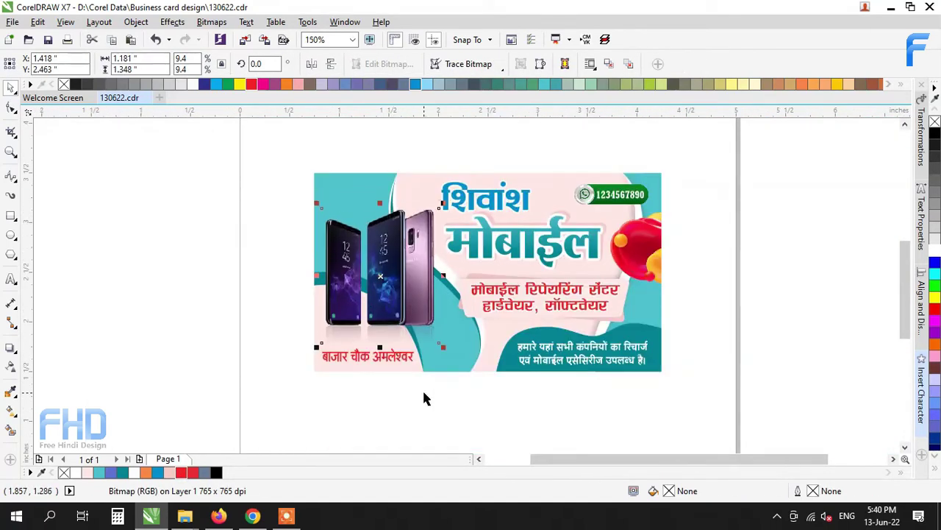
left_click(423, 398)
Step: Switch to File Explorer, open the Icons folder on Design Disk (D:), and bring a teal location pin image into the CorelDRAW card
mouse_move(185, 515)
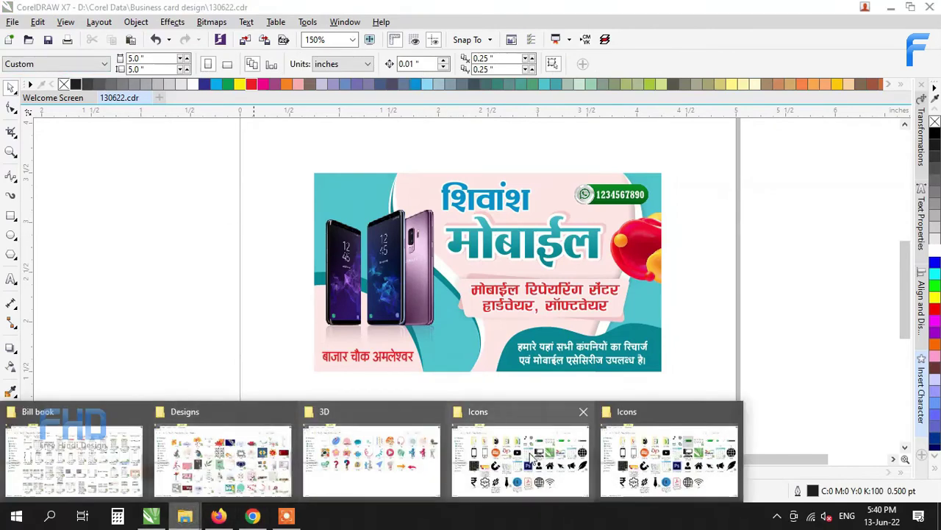
left_click(383, 458)
left_click(65, 270)
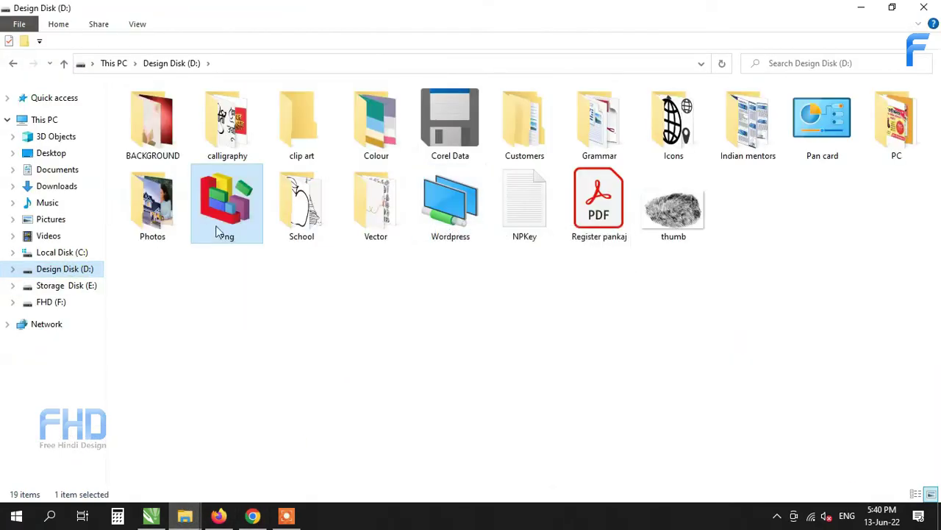
double_click(218, 233)
double_click(157, 125)
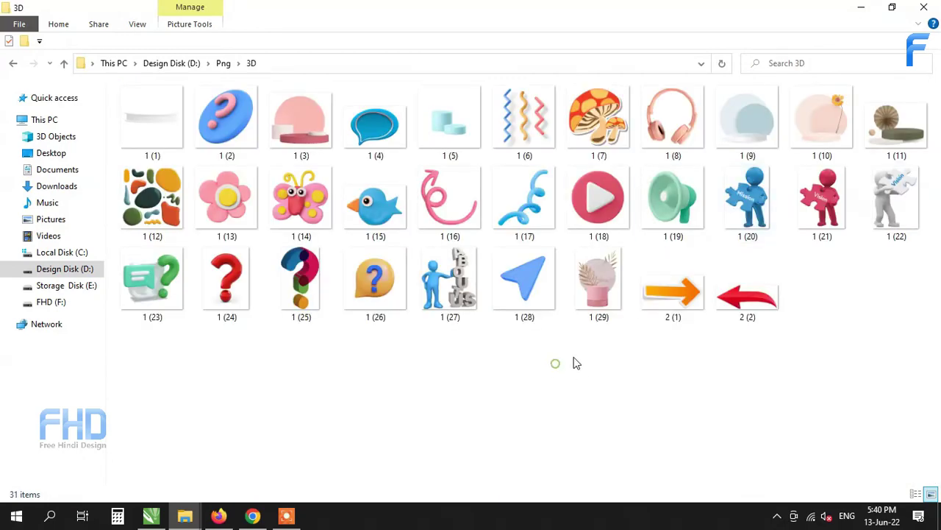
left_click(13, 64)
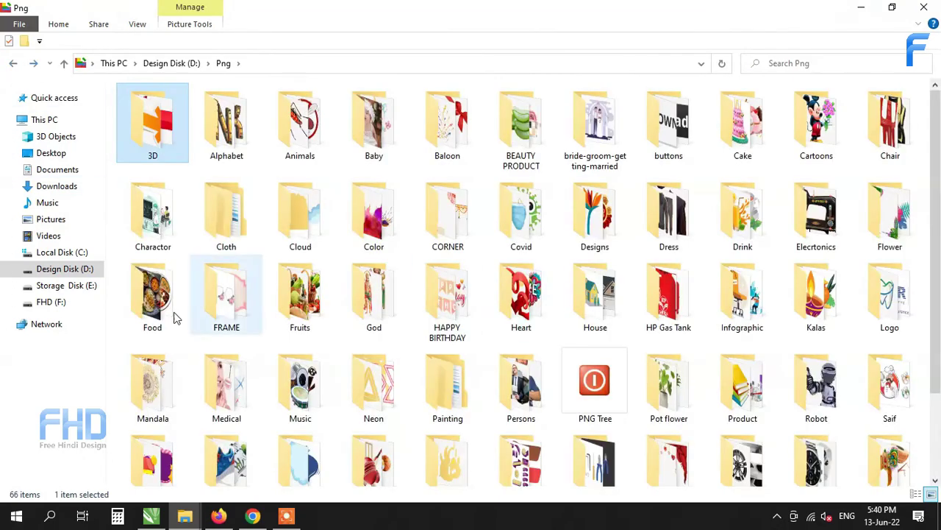
key("alt+Up")
double_click(672, 120)
double_click(234, 125)
left_click(231, 113)
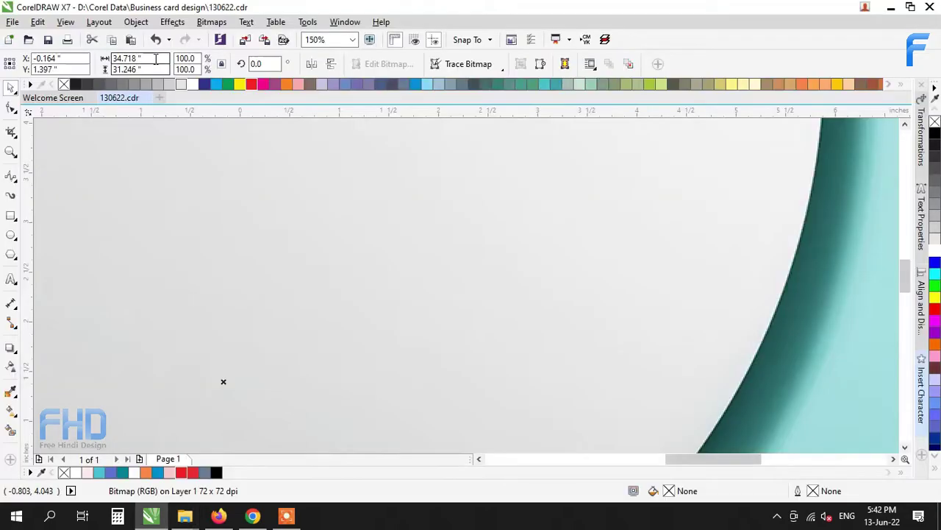
Step: Shrink the location pin image to about 0.16 by 0.144 inches and place it at the start of the address line
key("Return")
left_click_drag(277, 333, 182, 418)
scroll(330, 355, "up", 3)
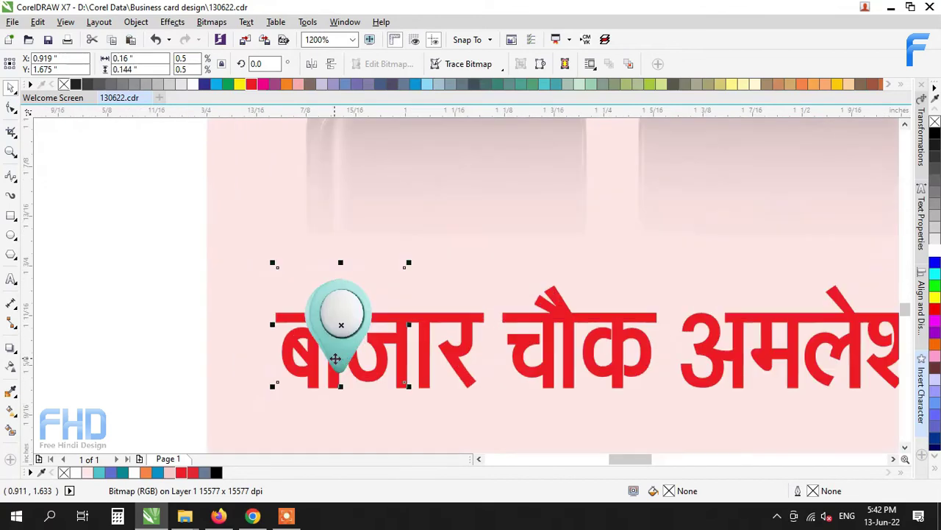
scroll(344, 340, "down", 1)
Step: Move the address line to the right of the pin and enlarge the pin image to about 0.223 by 0.201 inches
left_click_drag(403, 336, 477, 320)
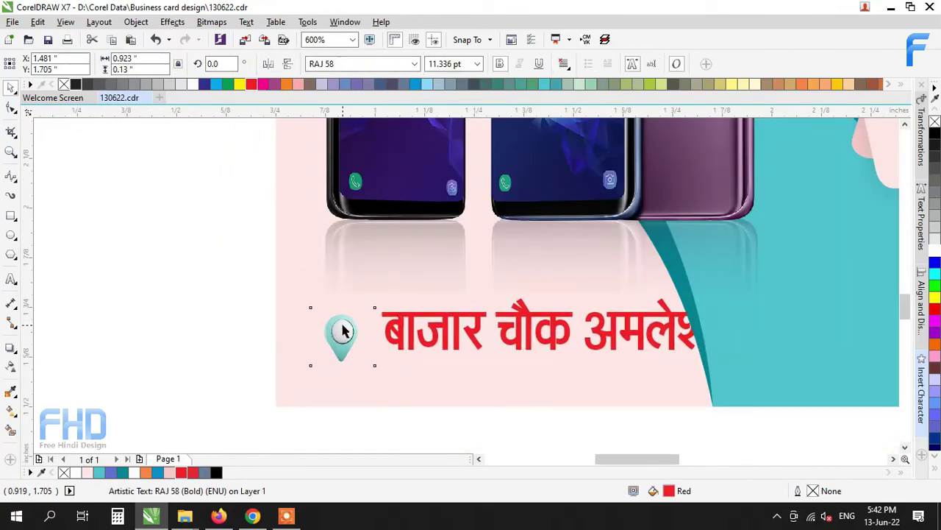
left_click_drag(346, 331, 358, 318)
left_click_drag(321, 353, 294, 390)
scroll(336, 311, "up", 1)
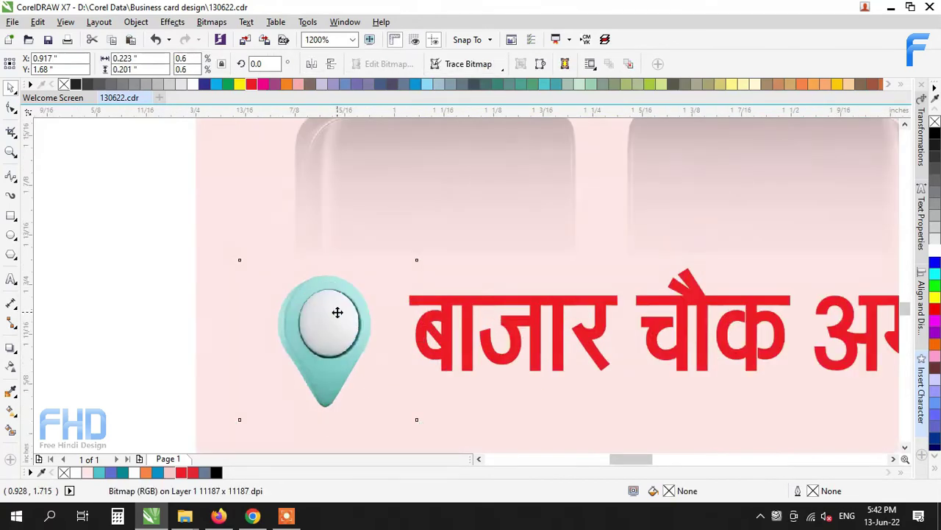
Step: Crop the location pin image closely around the pin, to about 0.134 by 0.183 inches
left_click(11, 131)
left_click_drag(248, 275, 353, 422)
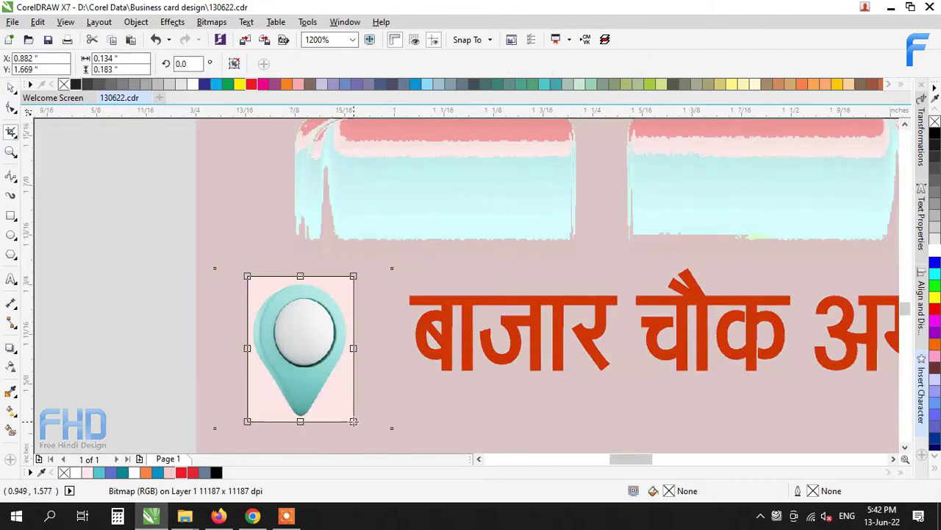
key("Return")
key("space")
Step: Nudge the cropped location pin 0.03 inches left and 0.01 inches down, towards the card's lower-left corner
key("Left")
key("Left")
key("Left")
key("Left")
key("Left")
key("Left")
key("Left")
key("Right")
key("Right")
key("Right")
key("Right")
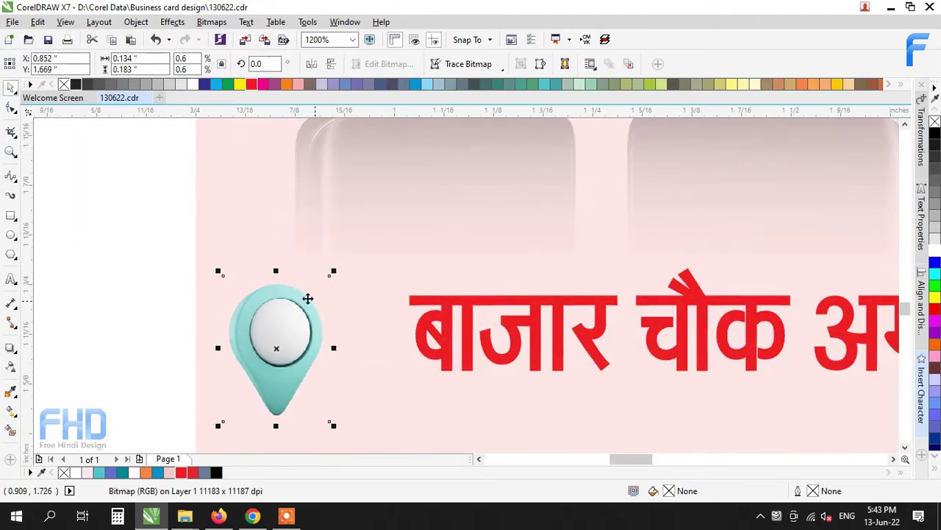
scroll(306, 300, "down", 1)
key("Down")
Step: Move the address line close beside the pin and shrink it to about 0.812 by 0.114 inches, 9.979 pt
left_click(336, 291)
left_click_drag(337, 291, 321, 297)
key("ctrl+z")
left_click(368, 426)
left_click_drag(378, 295, 345, 302)
left_click_drag(651, 276, 631, 294)
Step: Recolour the address line dark teal
left_click(157, 472)
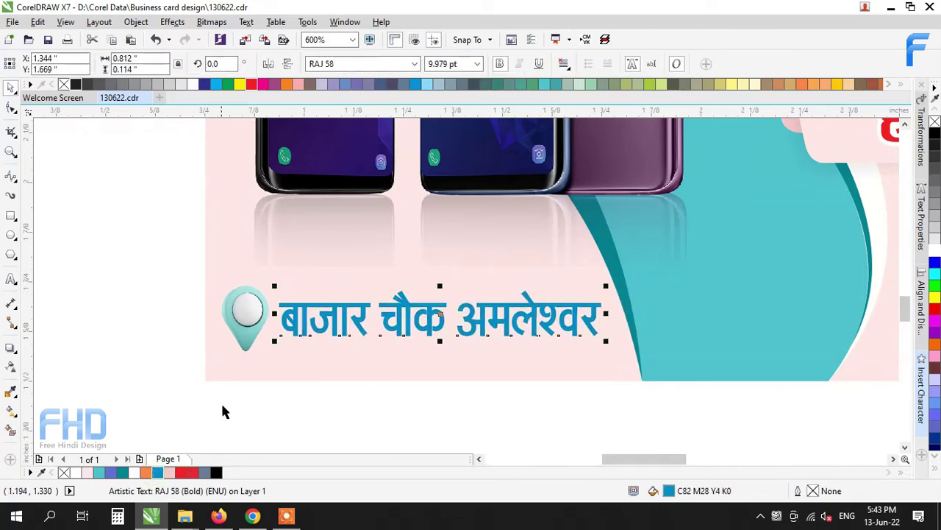
left_click(122, 472)
scroll(430, 335, "down", 2)
scroll(383, 331, "up", 4)
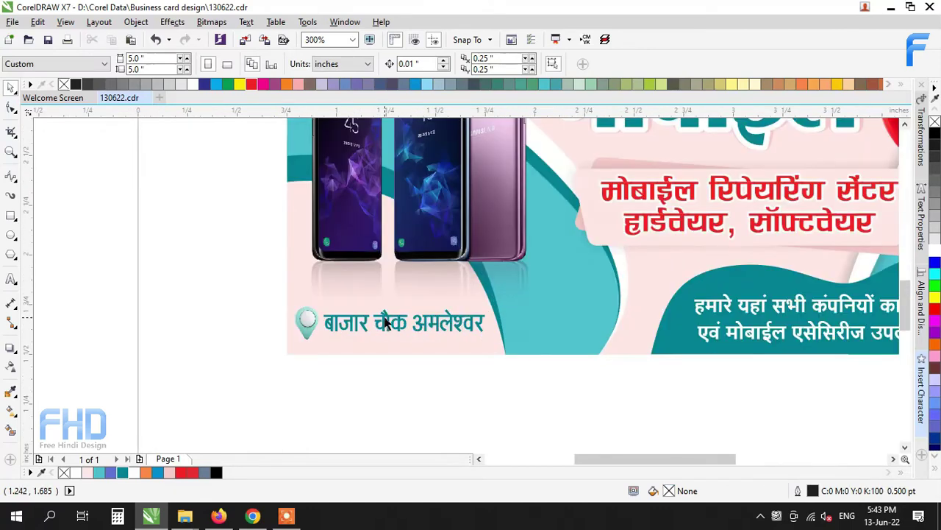
scroll(337, 328, "down", 1)
Step: Select the location pin and address line together and shift both slightly to the right
left_click(275, 313)
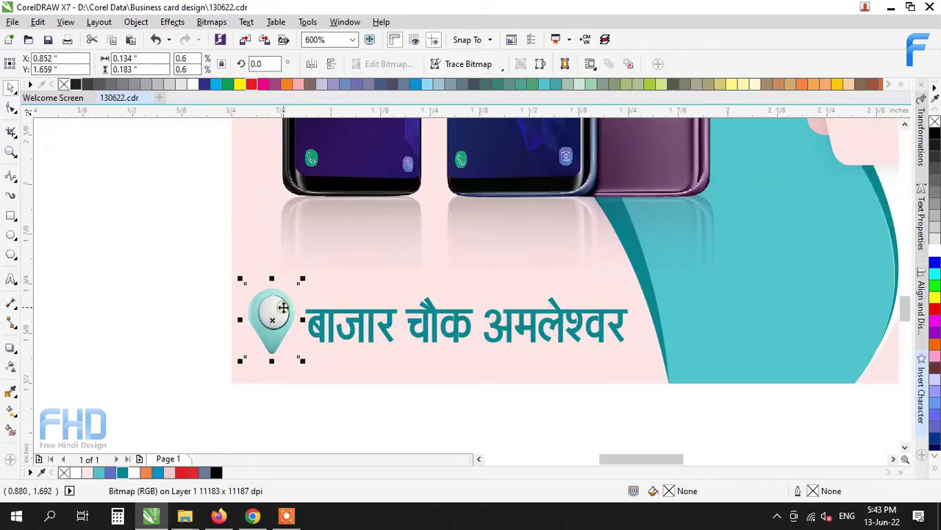
left_click(454, 422)
left_click_drag(634, 421, 642, 416)
key("Right")
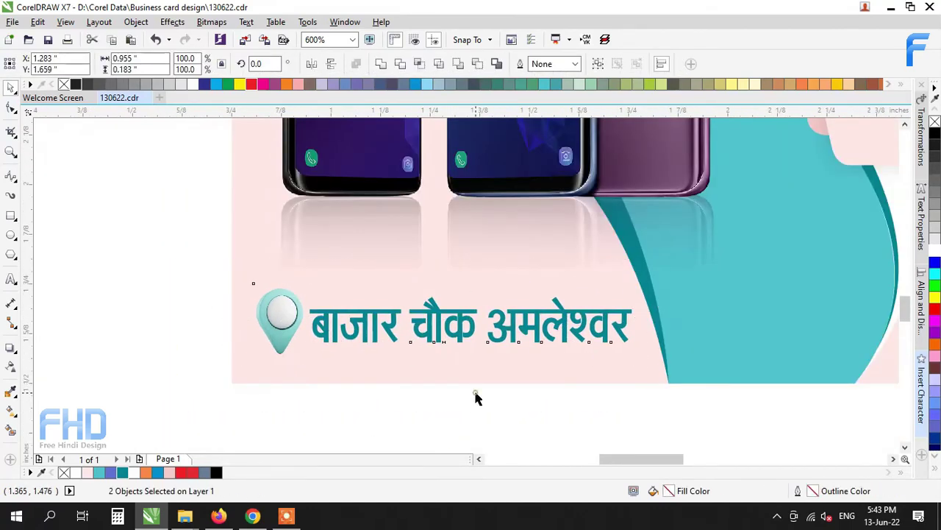
left_click(475, 398)
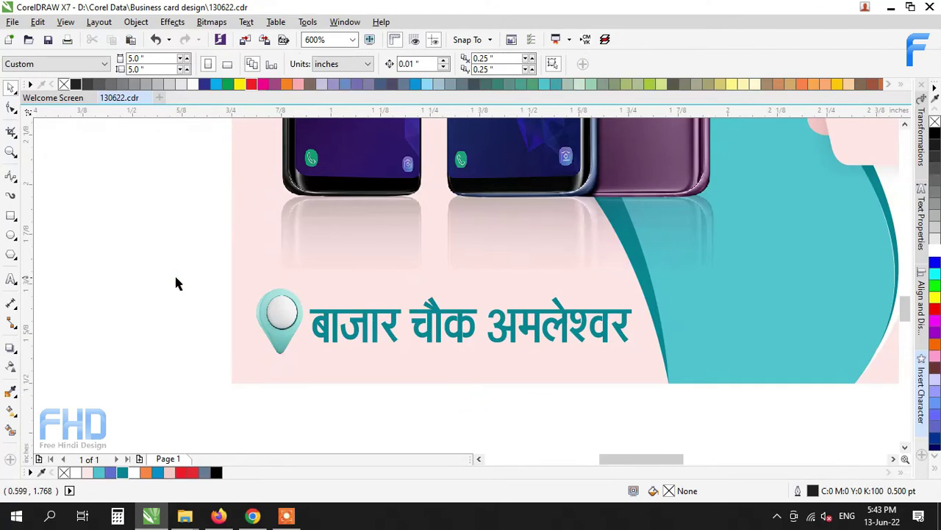
scroll(446, 353, "down", 2)
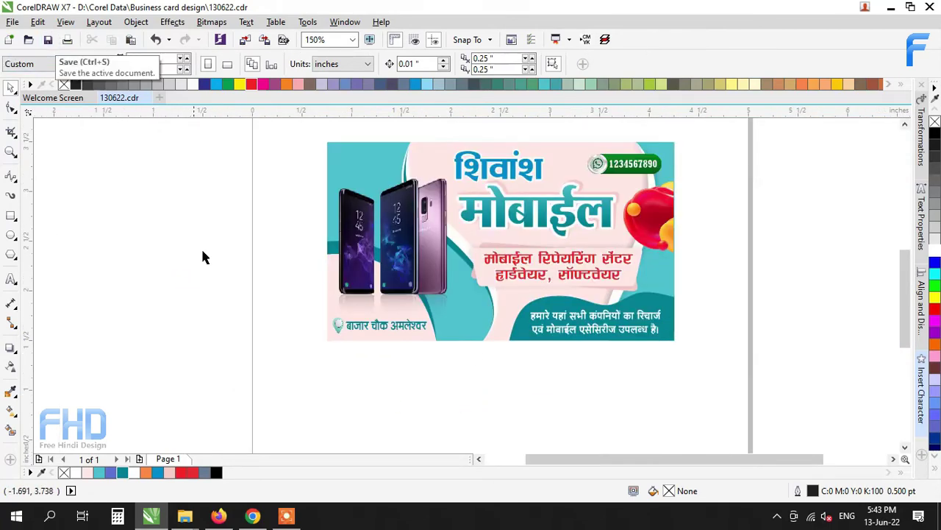
Step: Nudge the smartphones image slightly closer to the location pin and address line
left_click(401, 261)
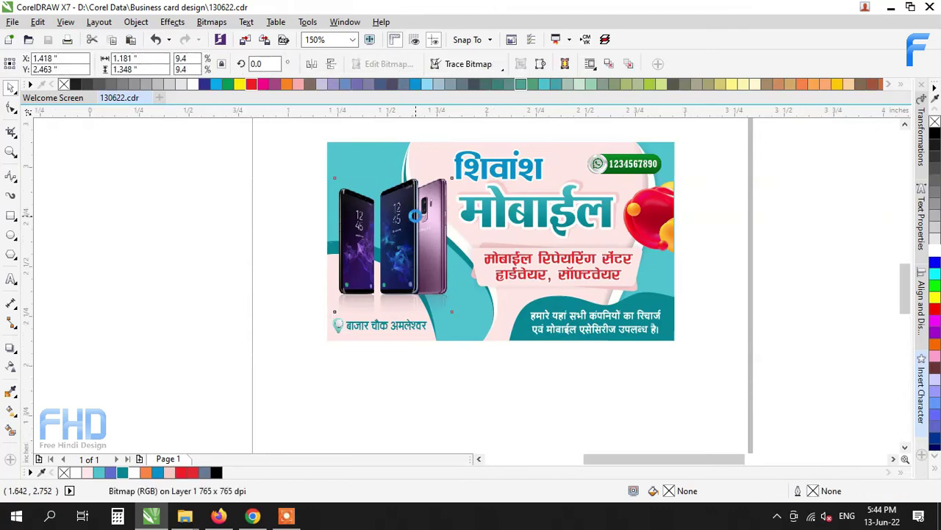
scroll(469, 279, "up", 1)
scroll(451, 284, "down", 1)
left_click_drag(460, 380, 304, 312)
scroll(397, 332, "up", 1)
left_click(404, 367)
scroll(398, 366, "down", 1)
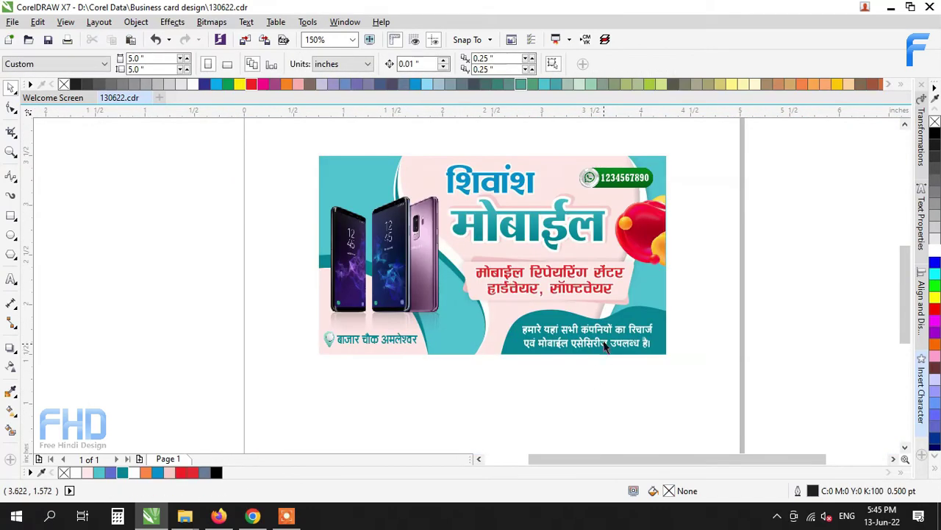
Step: Delete the red and orange blob image from the card's right edge
left_click_drag(641, 227, 727, 250)
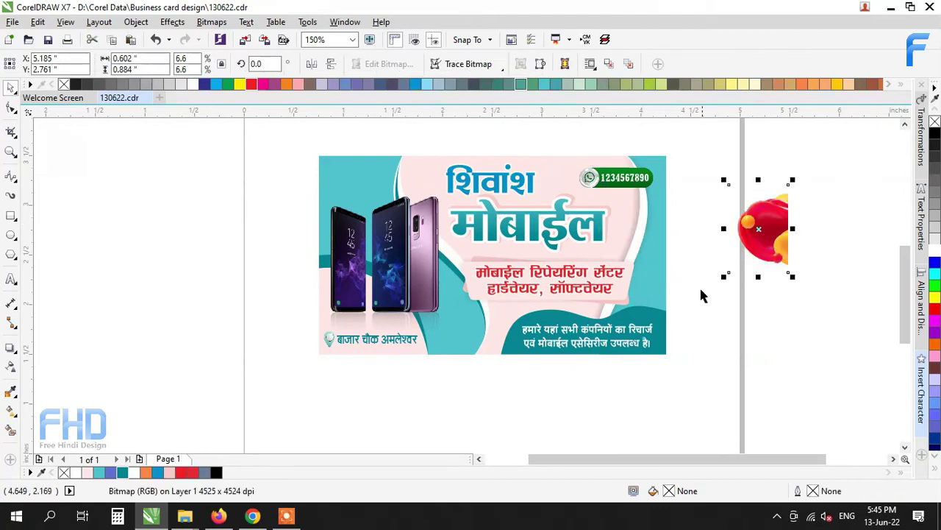
key("Delete")
left_click_drag(440, 267, 440, 267)
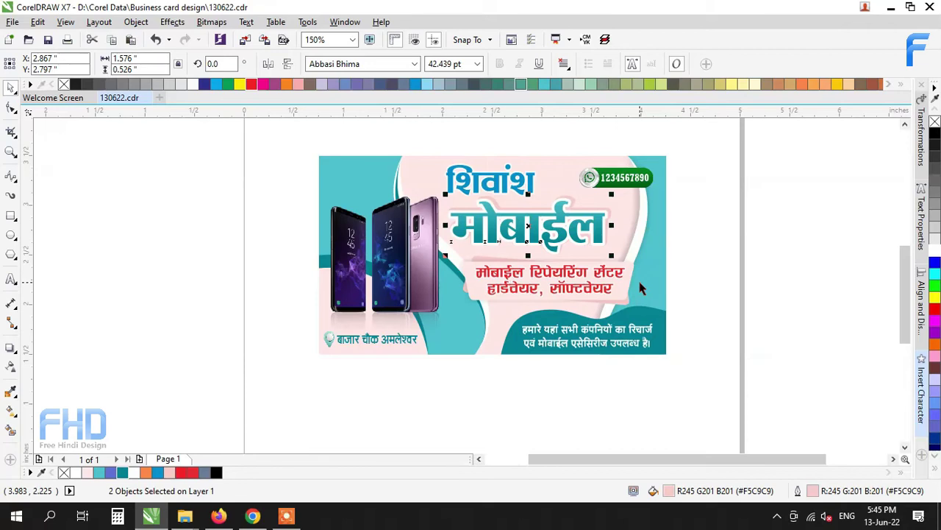
Step: Shift the pink repair services panel with its text about 0.1 inches right and slightly up
left_click_drag(700, 239, 437, 315)
scroll(635, 280, "up", 1)
key("Right")
key("Right")
key("Right")
key("Right")
key("Right")
key("Right")
key("Right")
key("Right")
key("Right")
key("Right")
key("Right")
key("Right")
key("Right")
key("Right")
key("Up")
key("Up")
key("Up")
key("Left")
key("Left")
key("Left")
key("Left")
Step: Reposition the large मोबाईल title to about X 3.057, Y 2.777 inches, above the services panel
left_click_drag(668, 197, 397, 261)
scroll(535, 234, "up", 1)
key("Down")
key("Down")
key("Down")
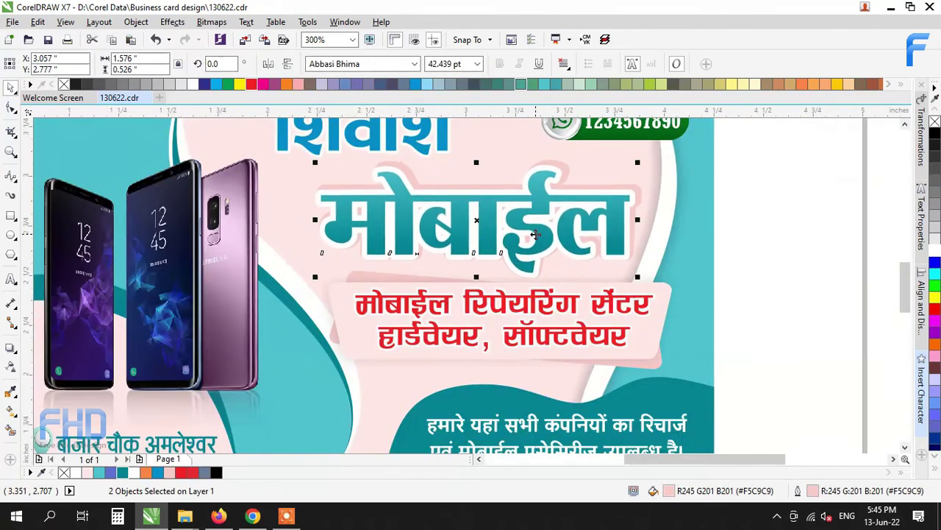
left_click(801, 263)
scroll(559, 316, "down", 1)
scroll(454, 219, "up", 1)
Step: Enlarge the blue shop name text above the मोबाईल title slightly towards its lower-left corner
left_click(447, 219)
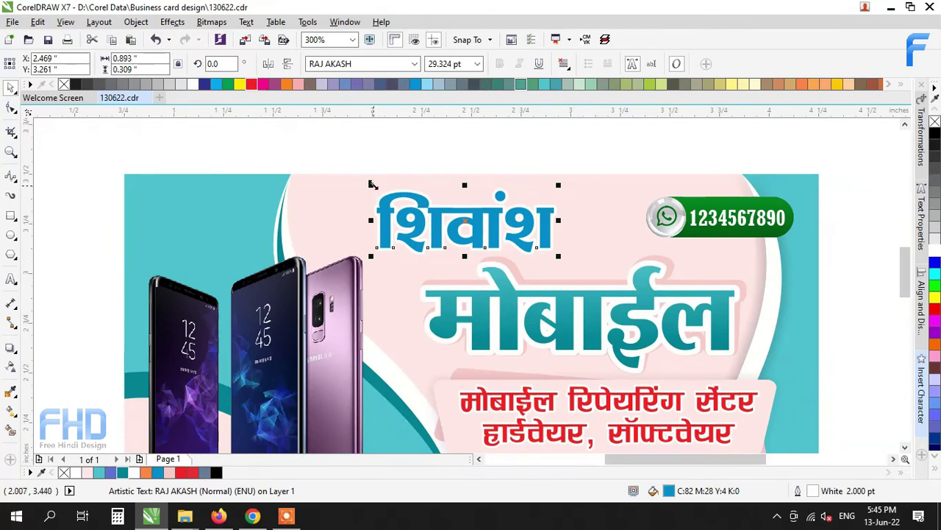
left_click_drag(372, 255, 359, 261)
left_click(461, 135)
scroll(518, 187, "down", 1)
Step: Nudge the WhatsApp badge with its number left to about X 3.728 inches
left_click_drag(716, 161, 564, 220)
scroll(632, 214, "up", 1)
key("Left")
key("Left")
key("Left")
key("Left")
key("Left")
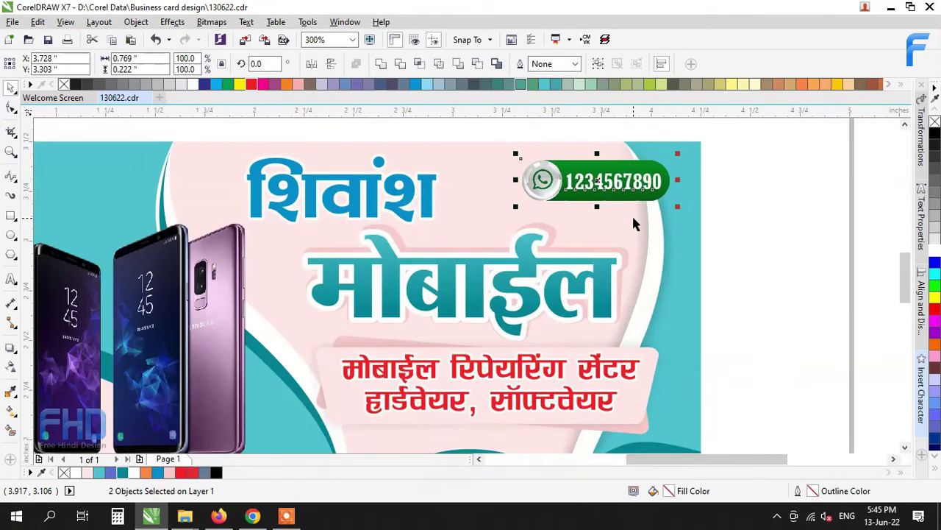
left_click(761, 226)
Step: Shrink the phone covers image to about 0.746 by 0.778 inches and place it left of the dark teal recharge and accessories panel
scroll(553, 318, "down", 1)
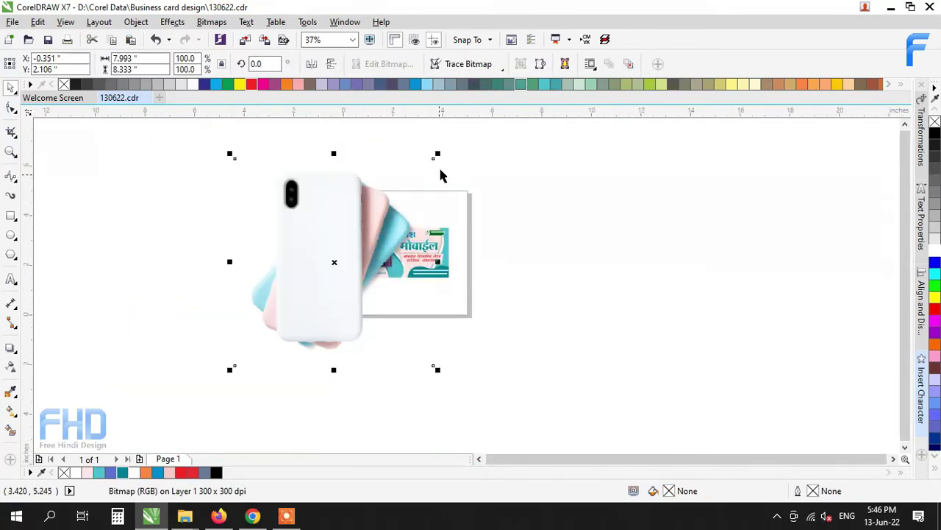
left_click_drag(437, 155, 400, 269)
scroll(404, 266, "up", 3)
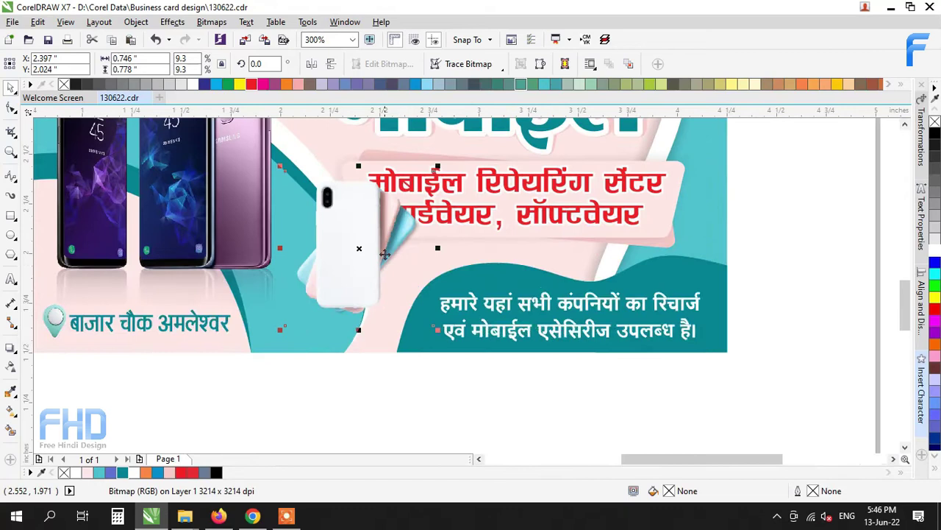
left_click_drag(331, 276, 333, 270)
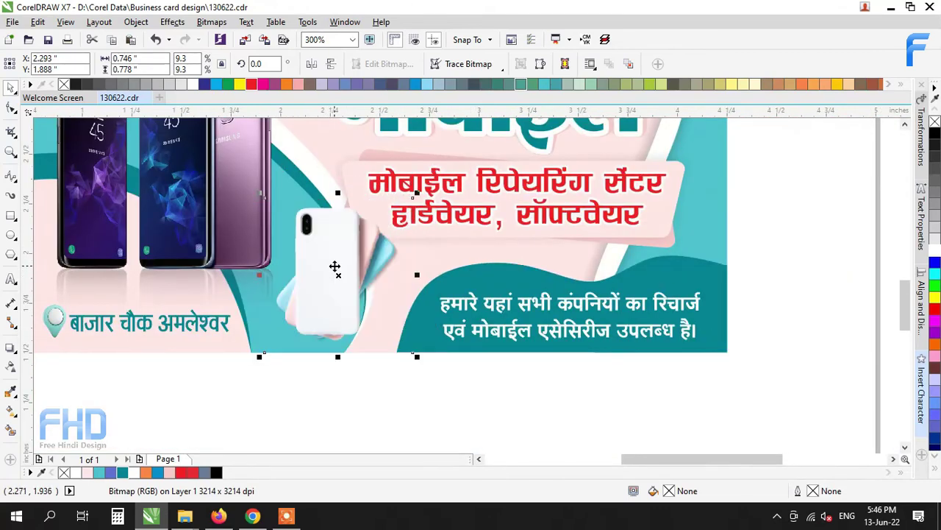
Step: Enlarge the phone covers image slightly and nudge it left and down to about X 2.274 inches
left_click_drag(417, 193, 422, 185)
key("Left")
key("Down")
key("Down")
key("Down")
key("Down")
key("Left")
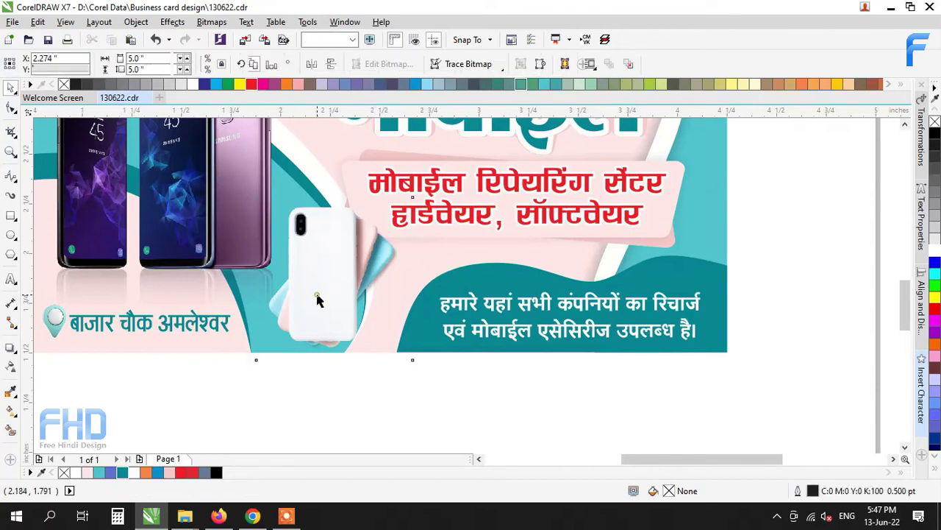
Step: Crop the phone covers image so that it ends at the card's bottom edge
left_click(11, 131)
left_click_drag(221, 145, 418, 351)
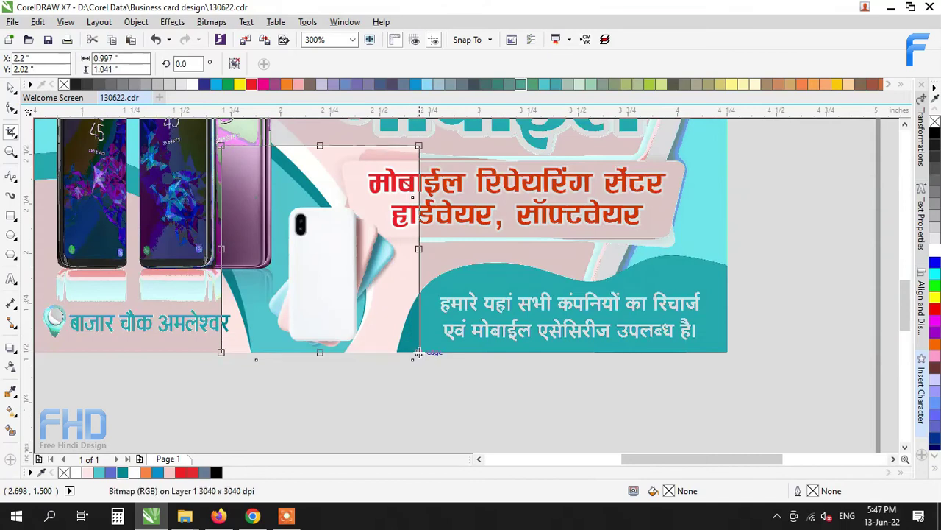
key("Return")
left_click(11, 87)
left_click(394, 386)
scroll(331, 346, "down", 3)
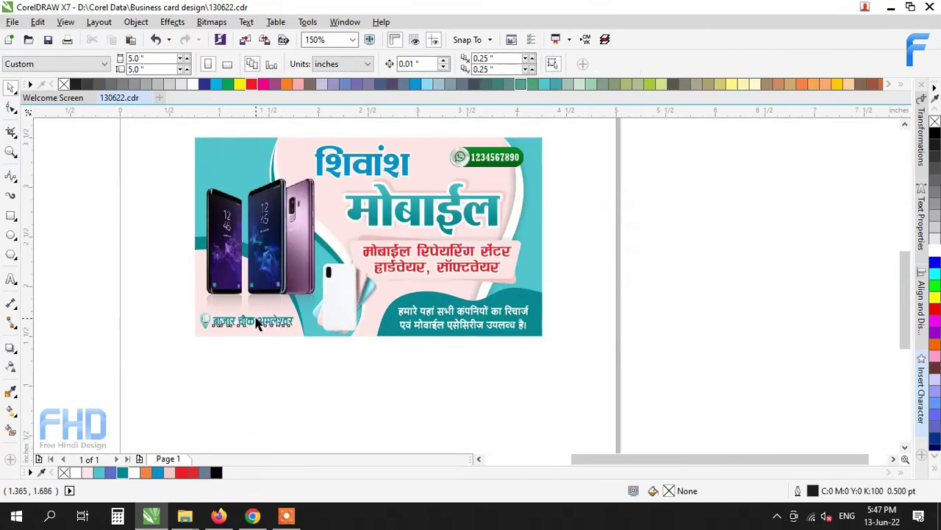
Step: Recolour the address text beside the location pin red (C5 M97 Y87 K0)
left_click(247, 323)
scroll(246, 324, "up", 3)
left_click(192, 472)
scroll(309, 382, "down", 4)
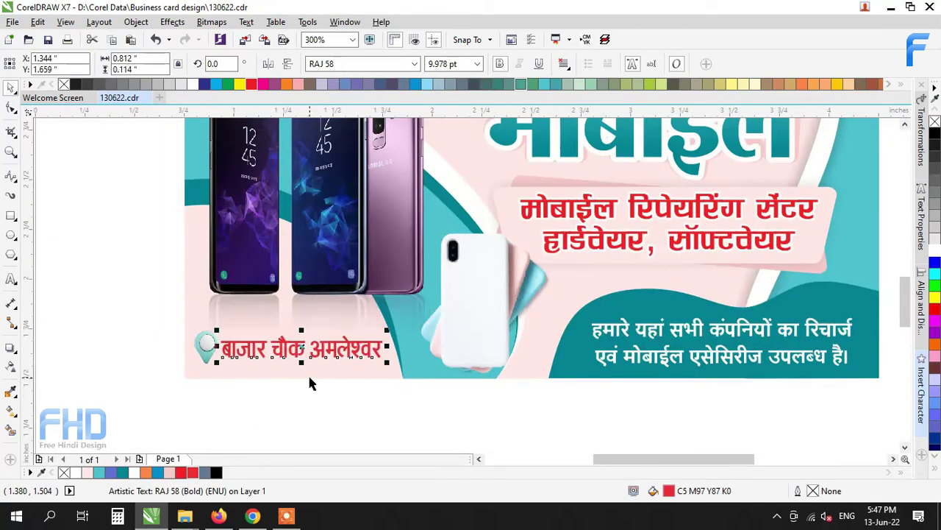
left_click(362, 413)
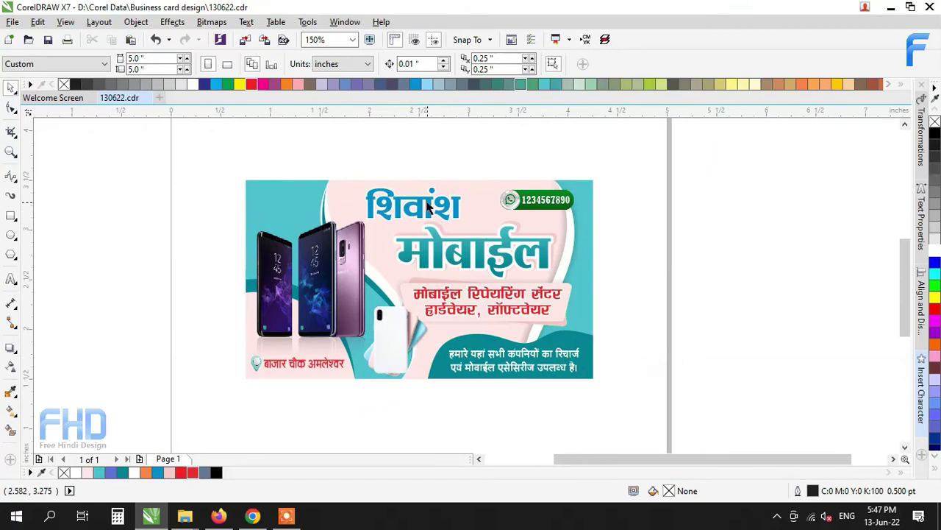
Step: Fill the blue shop name text with RGB hex colour 570A57 and nudge it up to about Y 3.271 inches
left_click(427, 201)
scroll(427, 202, "up", 2)
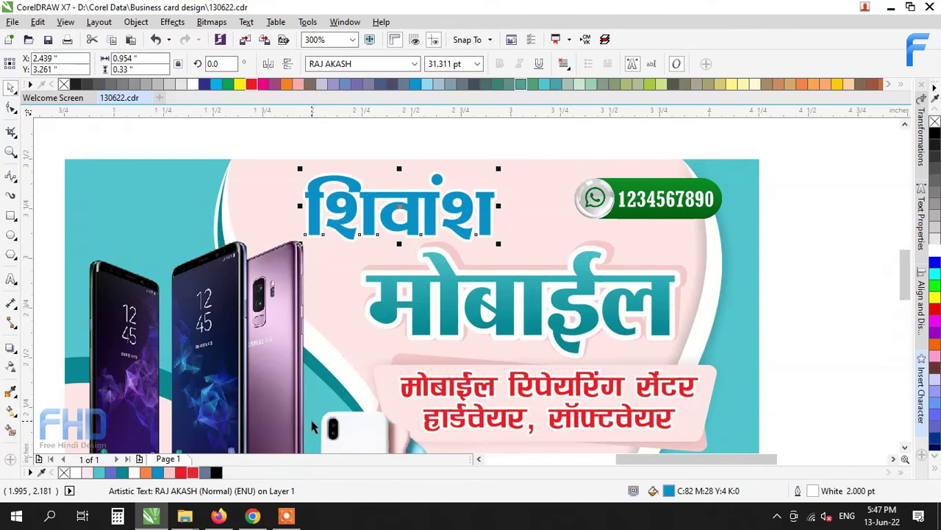
double_click(668, 491)
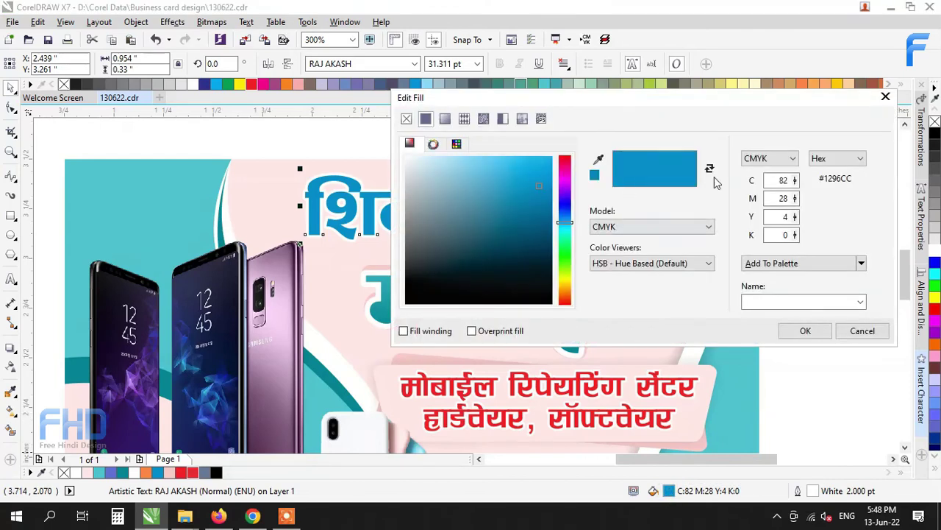
left_click(776, 162)
left_click(765, 190)
left_click(839, 180)
type("570A57")
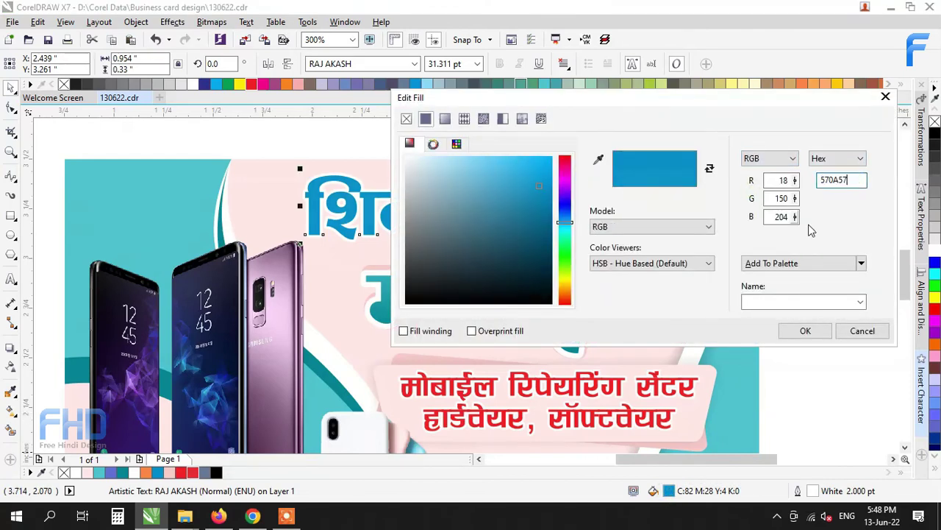
left_click(807, 331)
key("Up")
scroll(448, 226, "down", 1)
scroll(448, 227, "up", 1)
Step: Convert the shop name's fill to CMYK and lighten it to purple C61 M100 Y11 K1
left_click(586, 41)
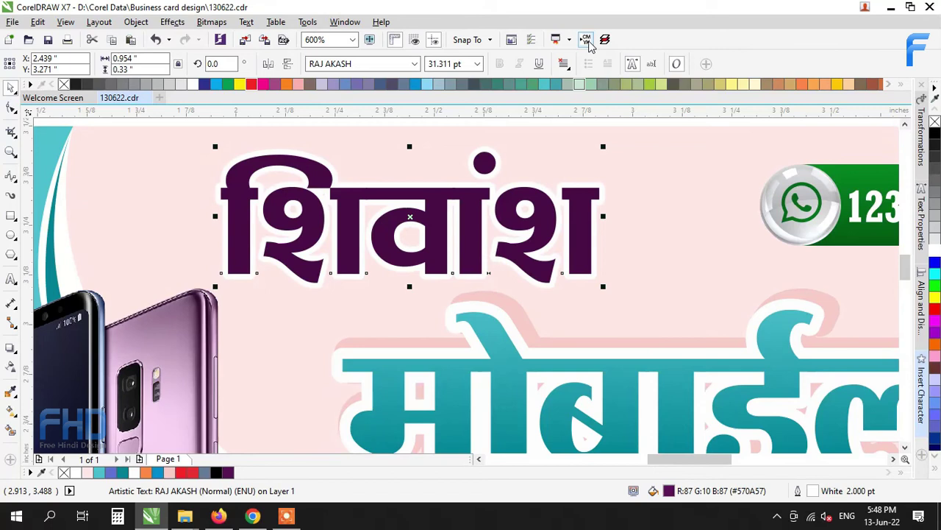
double_click(669, 490)
left_click_drag(478, 257, 493, 229)
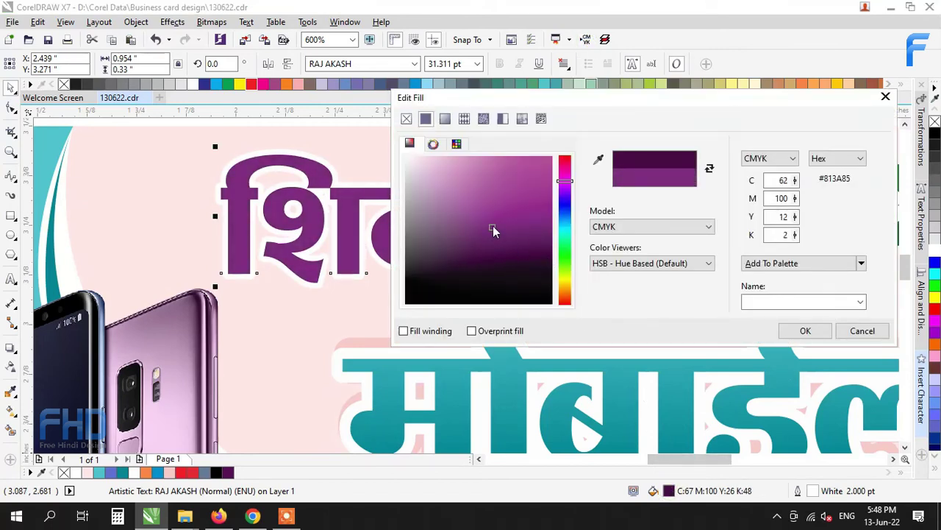
left_click(804, 330)
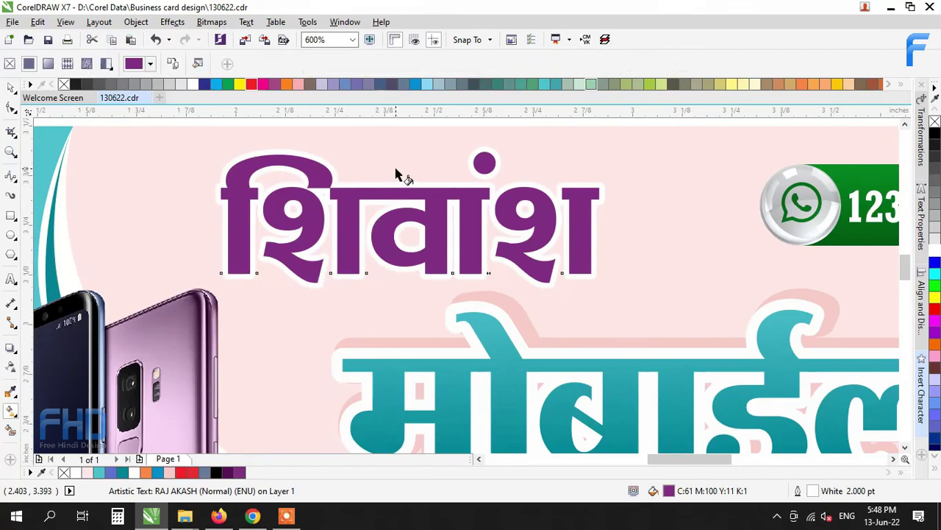
Step: Apply a diagonal linear fountain fill across the shop name text with purple at both ends
left_click_drag(214, 167, 531, 272)
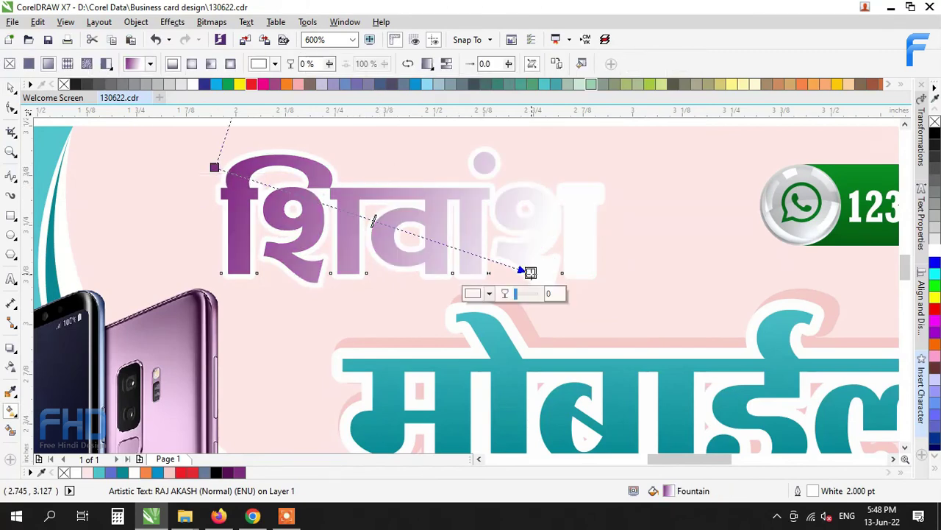
left_click(239, 472)
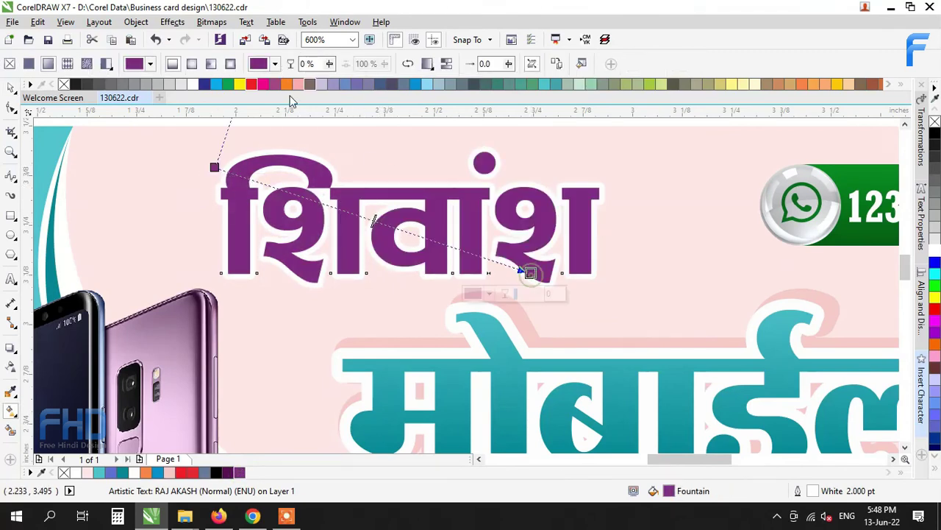
left_click(265, 63)
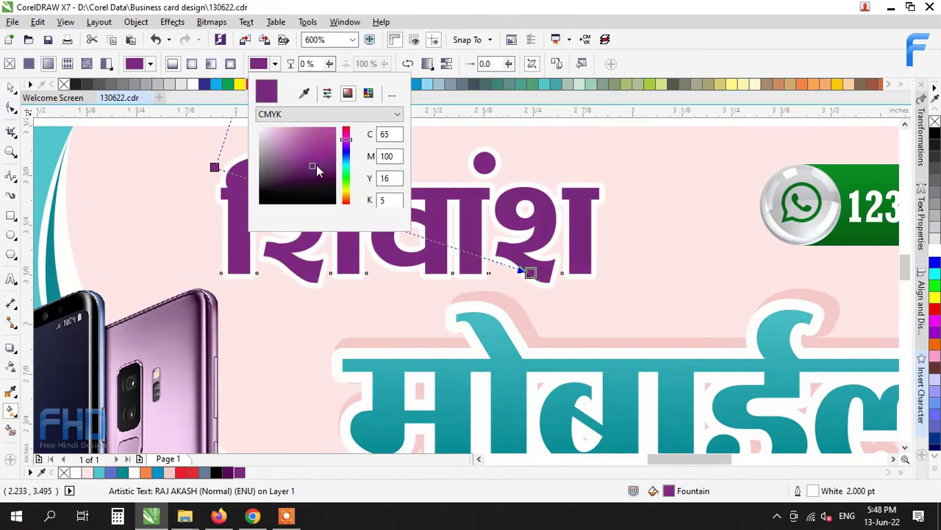
left_click(11, 91)
key("space")
scroll(412, 250, "down", 2)
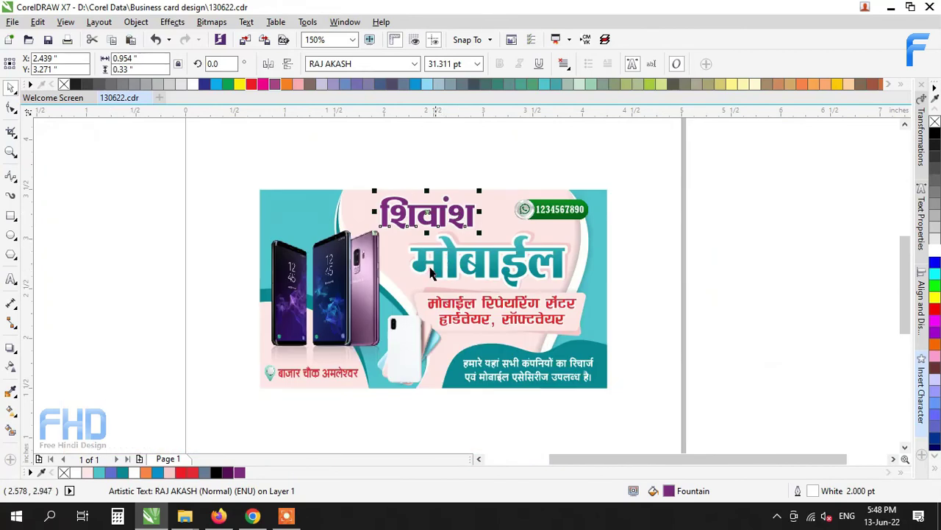
Step: Recolour the address text beside the location pin with the same purple as the shop name
left_click(341, 369)
left_click(239, 473)
left_click(244, 360)
scroll(316, 379, "up", 2)
scroll(316, 378, "down", 2)
scroll(472, 300, "up", 1)
Step: Save the changes to the business card document
left_click(498, 290)
scroll(485, 302, "down", 1)
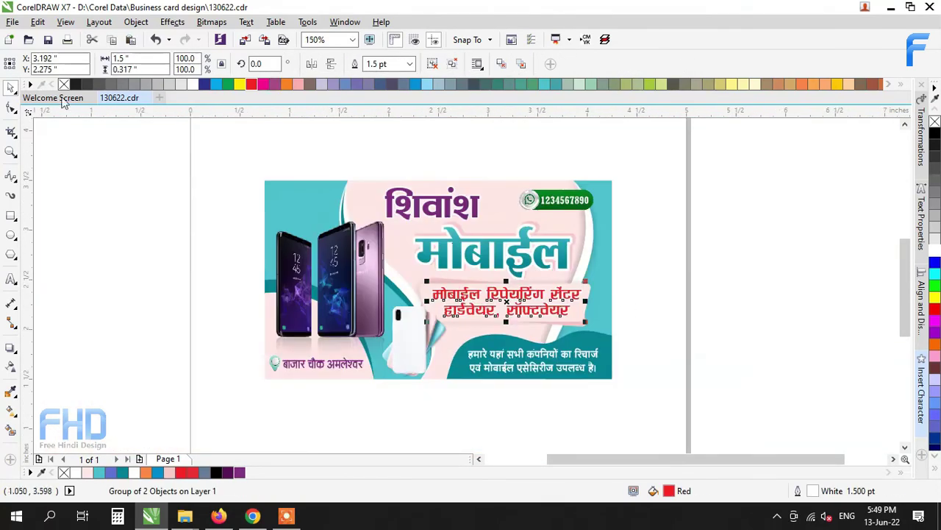
key("ctrl+s")
key("z")
left_click_drag(254, 174, 620, 385)
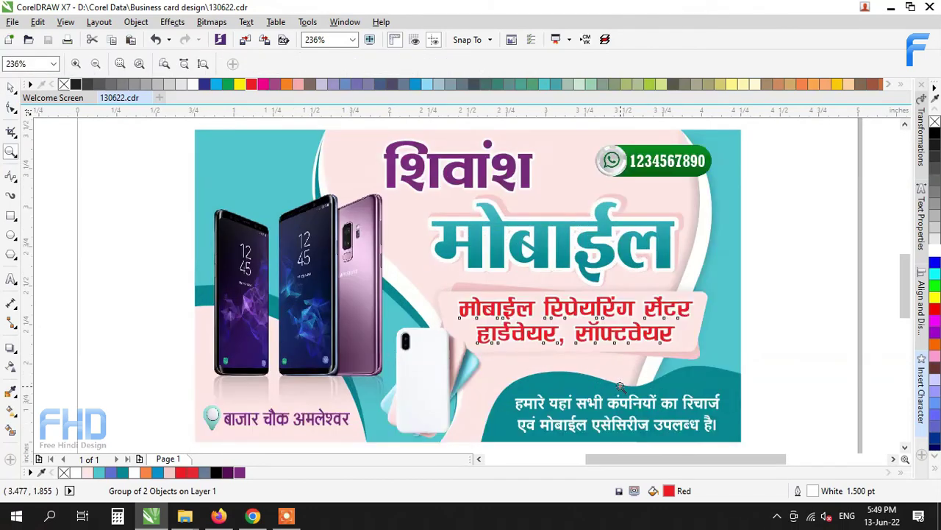